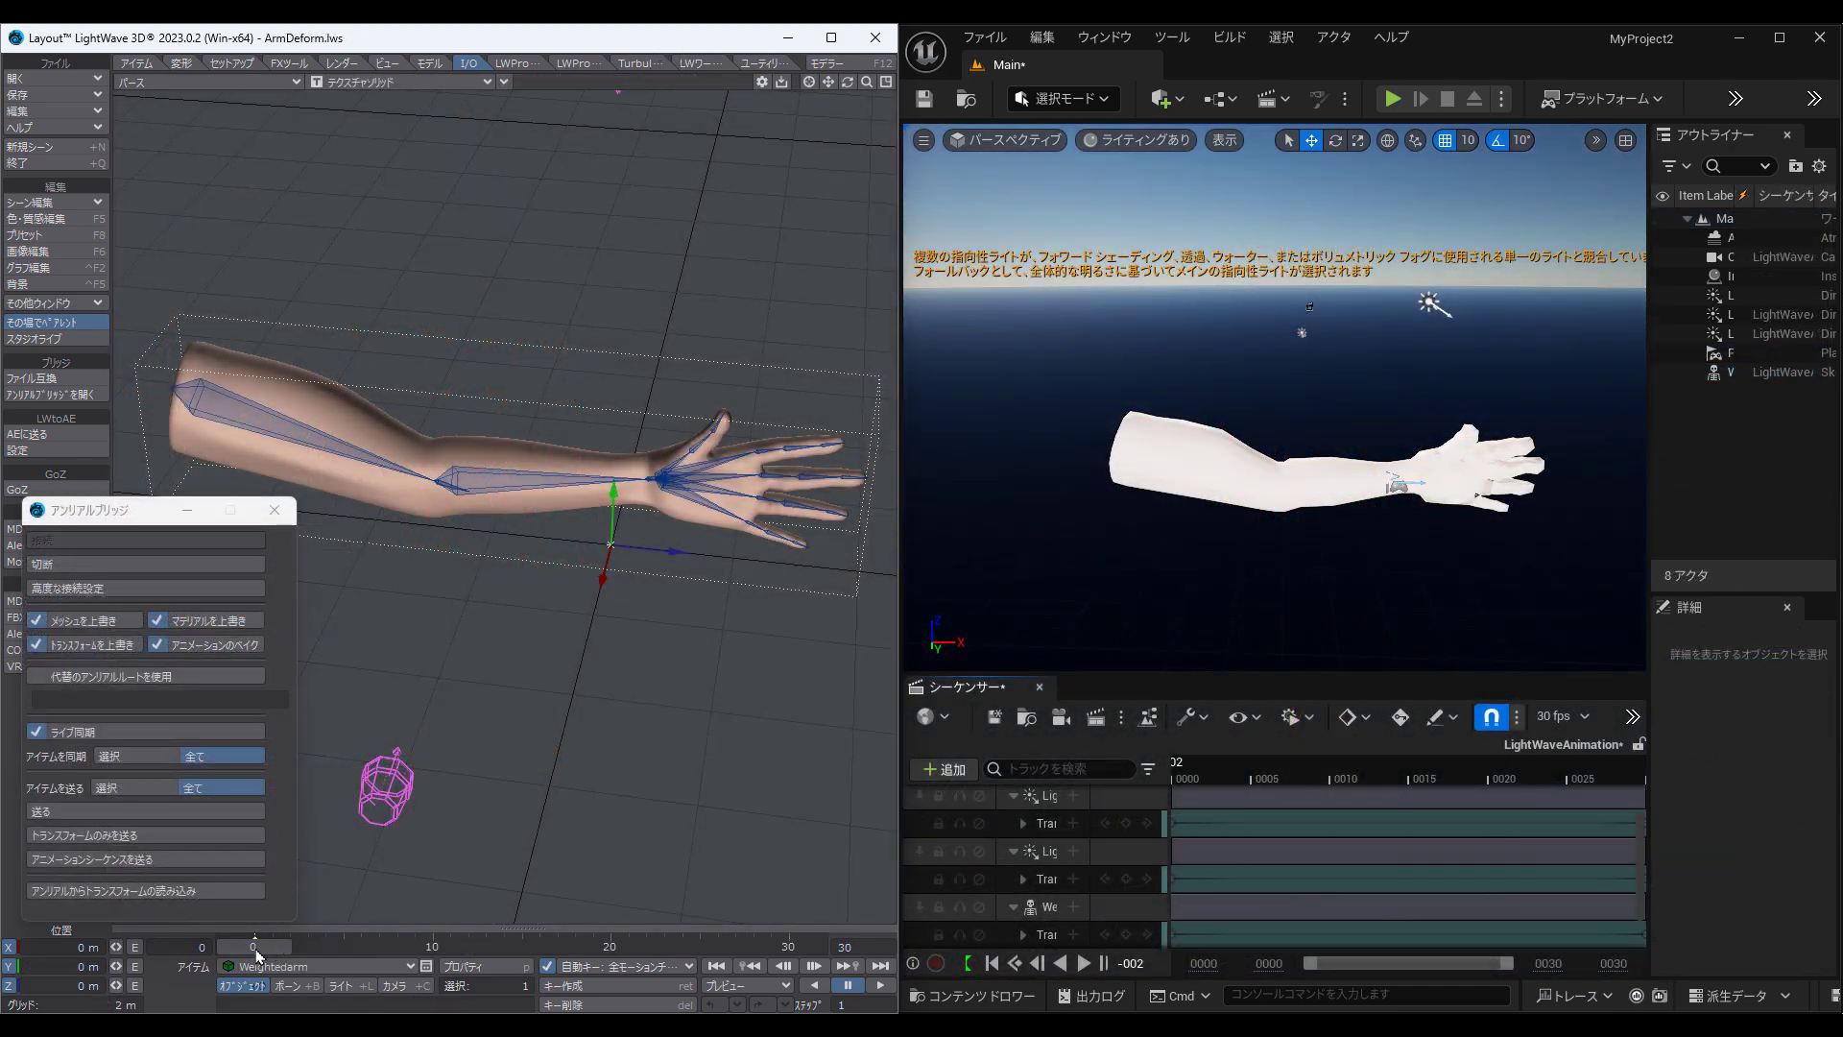
Step: Advance LightWave to frame 12 to bend the arm, then scrub Unreal's Sequencer to preview it
drag(255, 947, 789, 946)
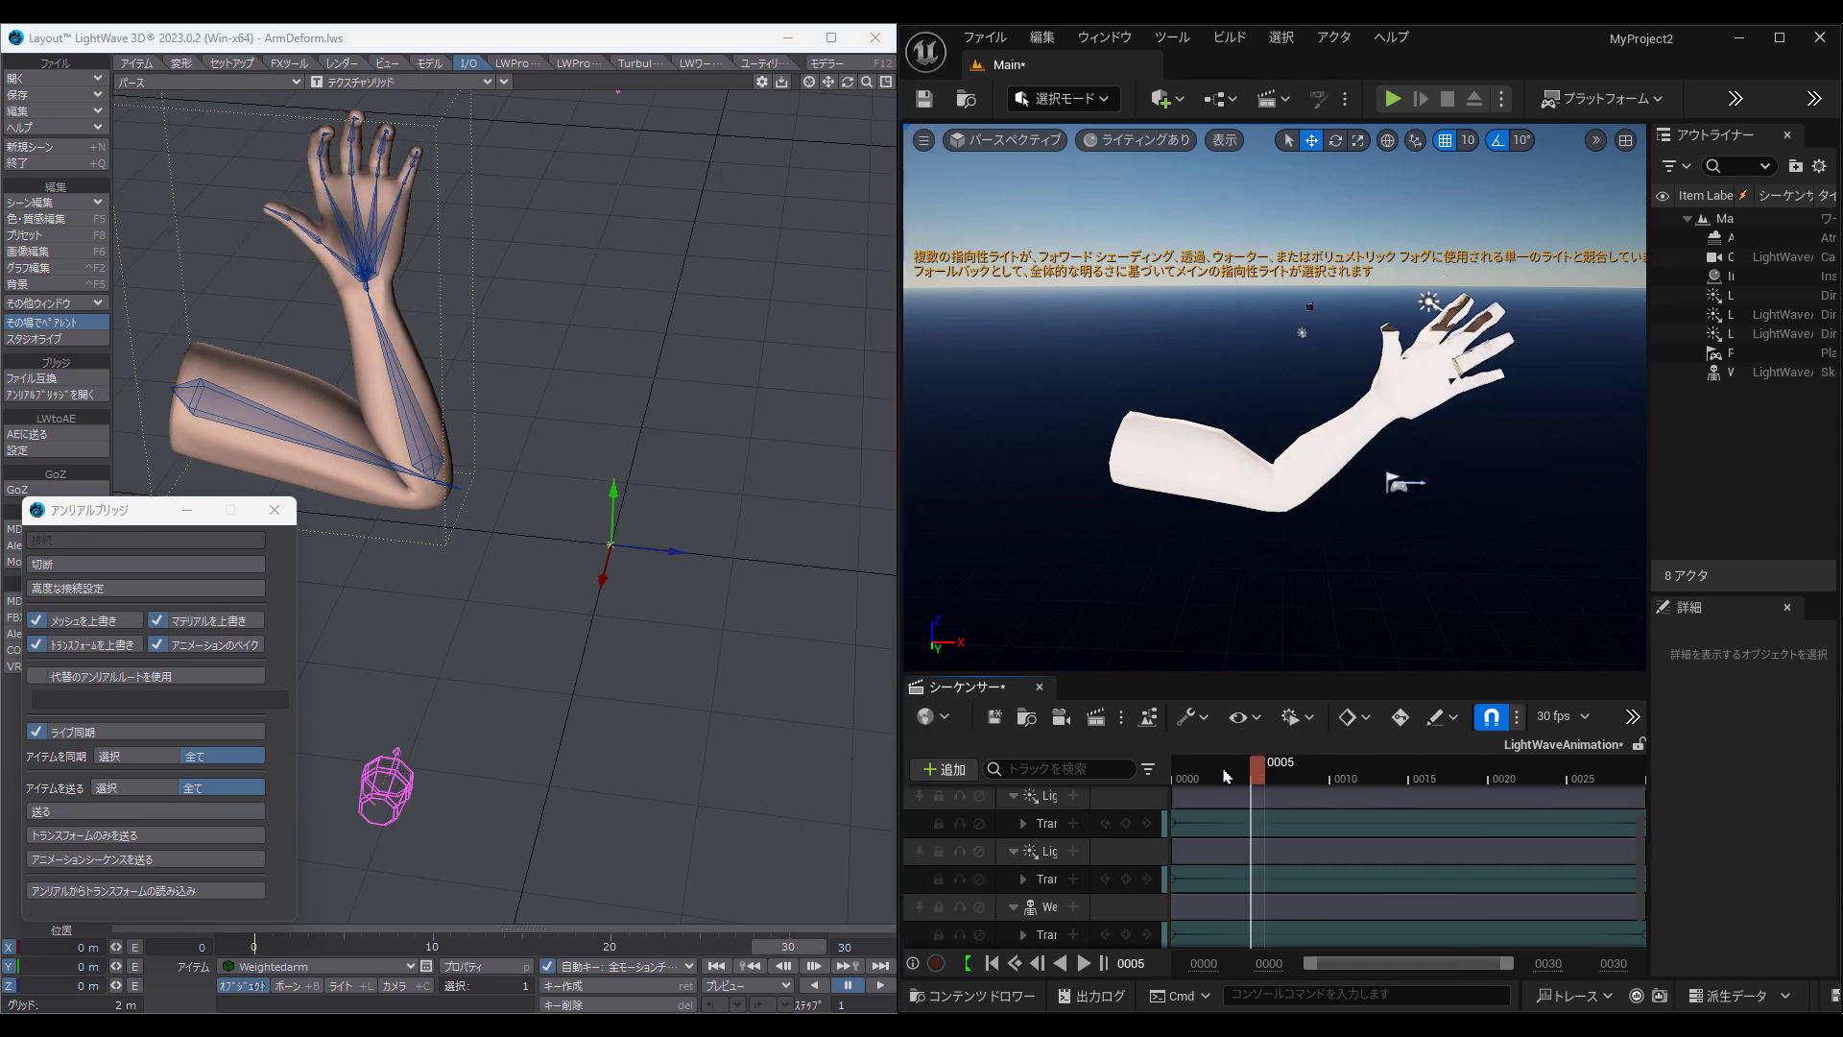
mouse_move(1260, 771)
mouse_down()
mouse_move(1181, 771)
mouse_move(1605, 770)
mouse_up()
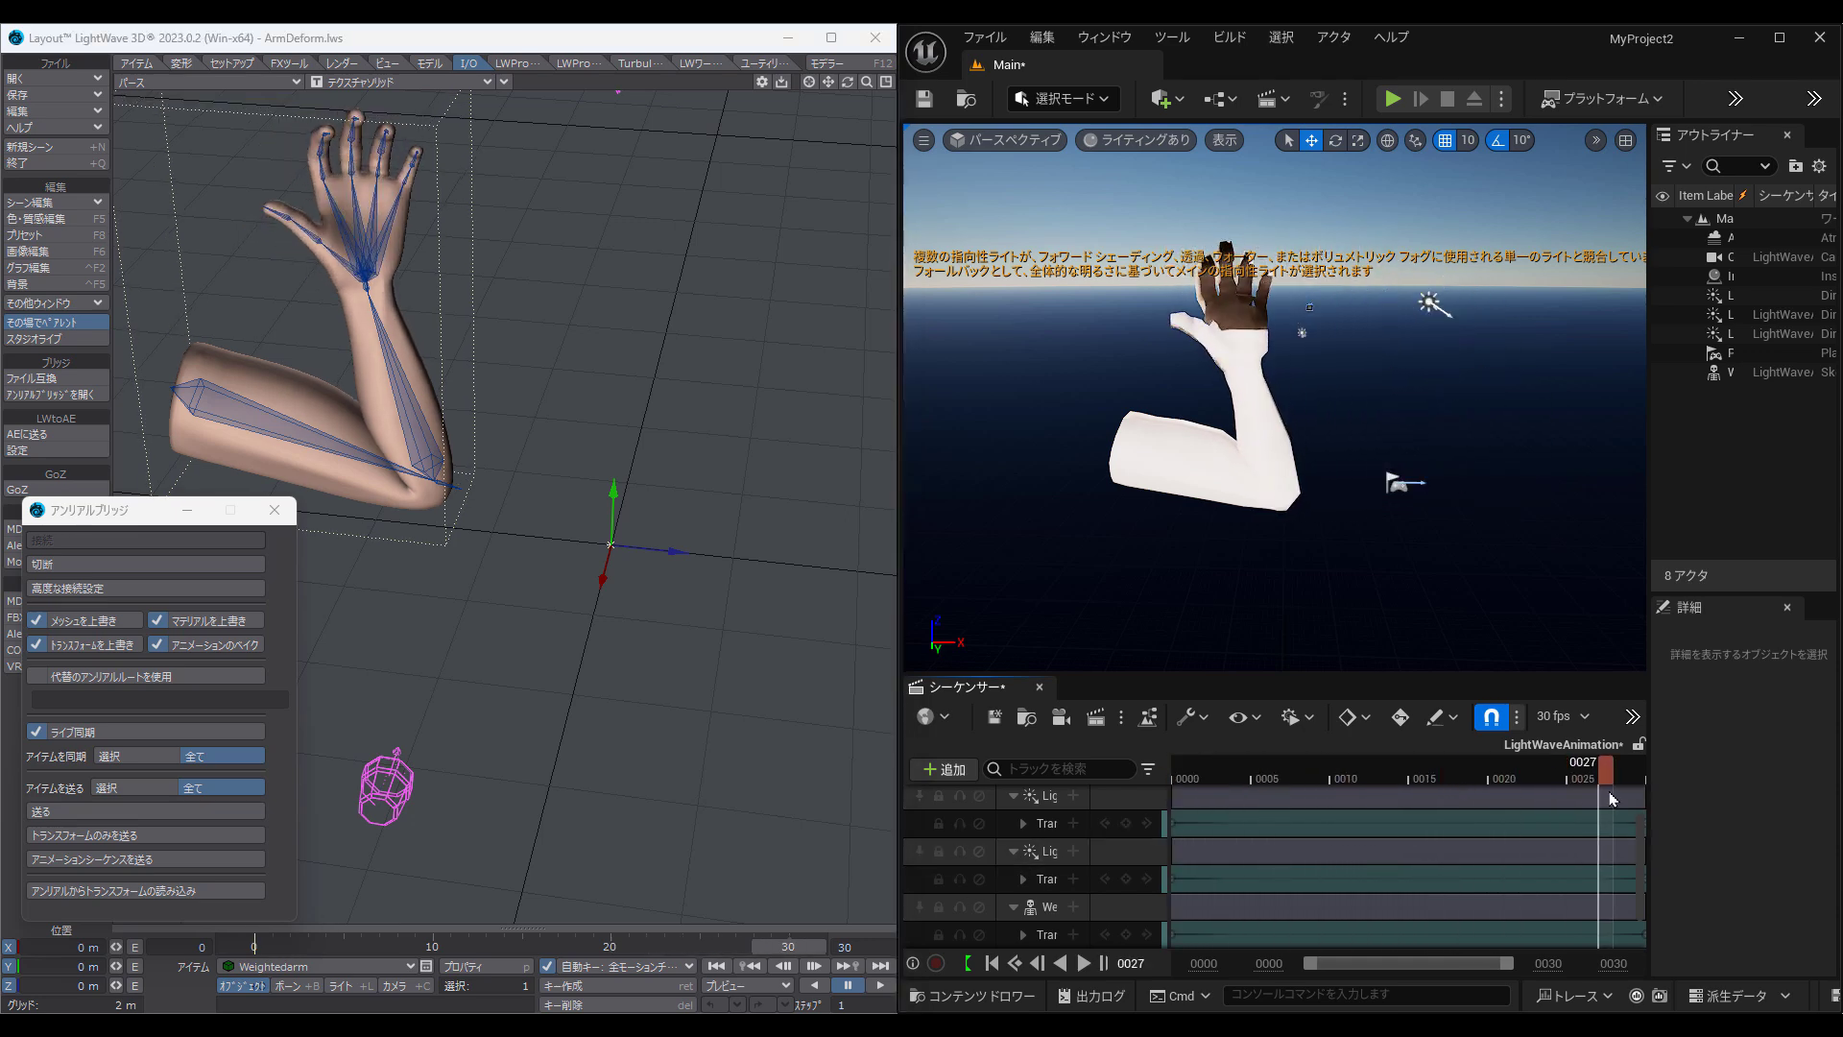
click(1100, 963)
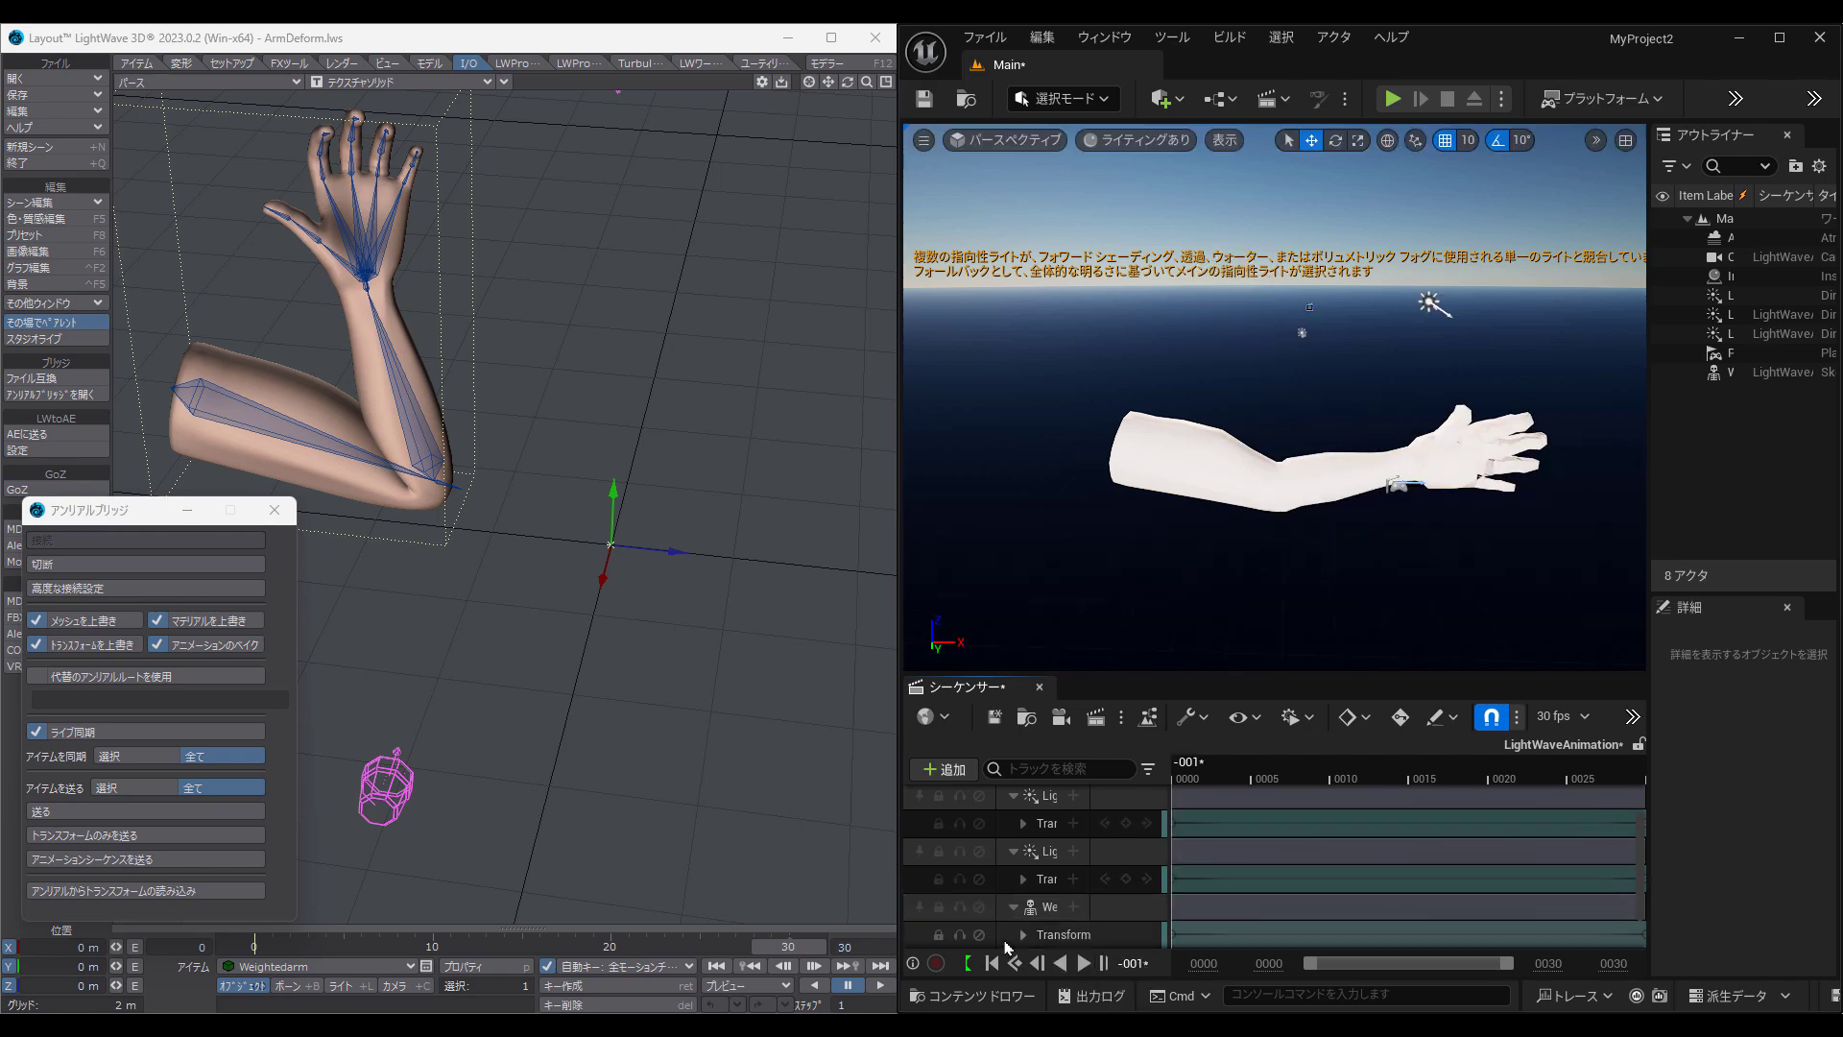
drag(1215, 774, 1582, 788)
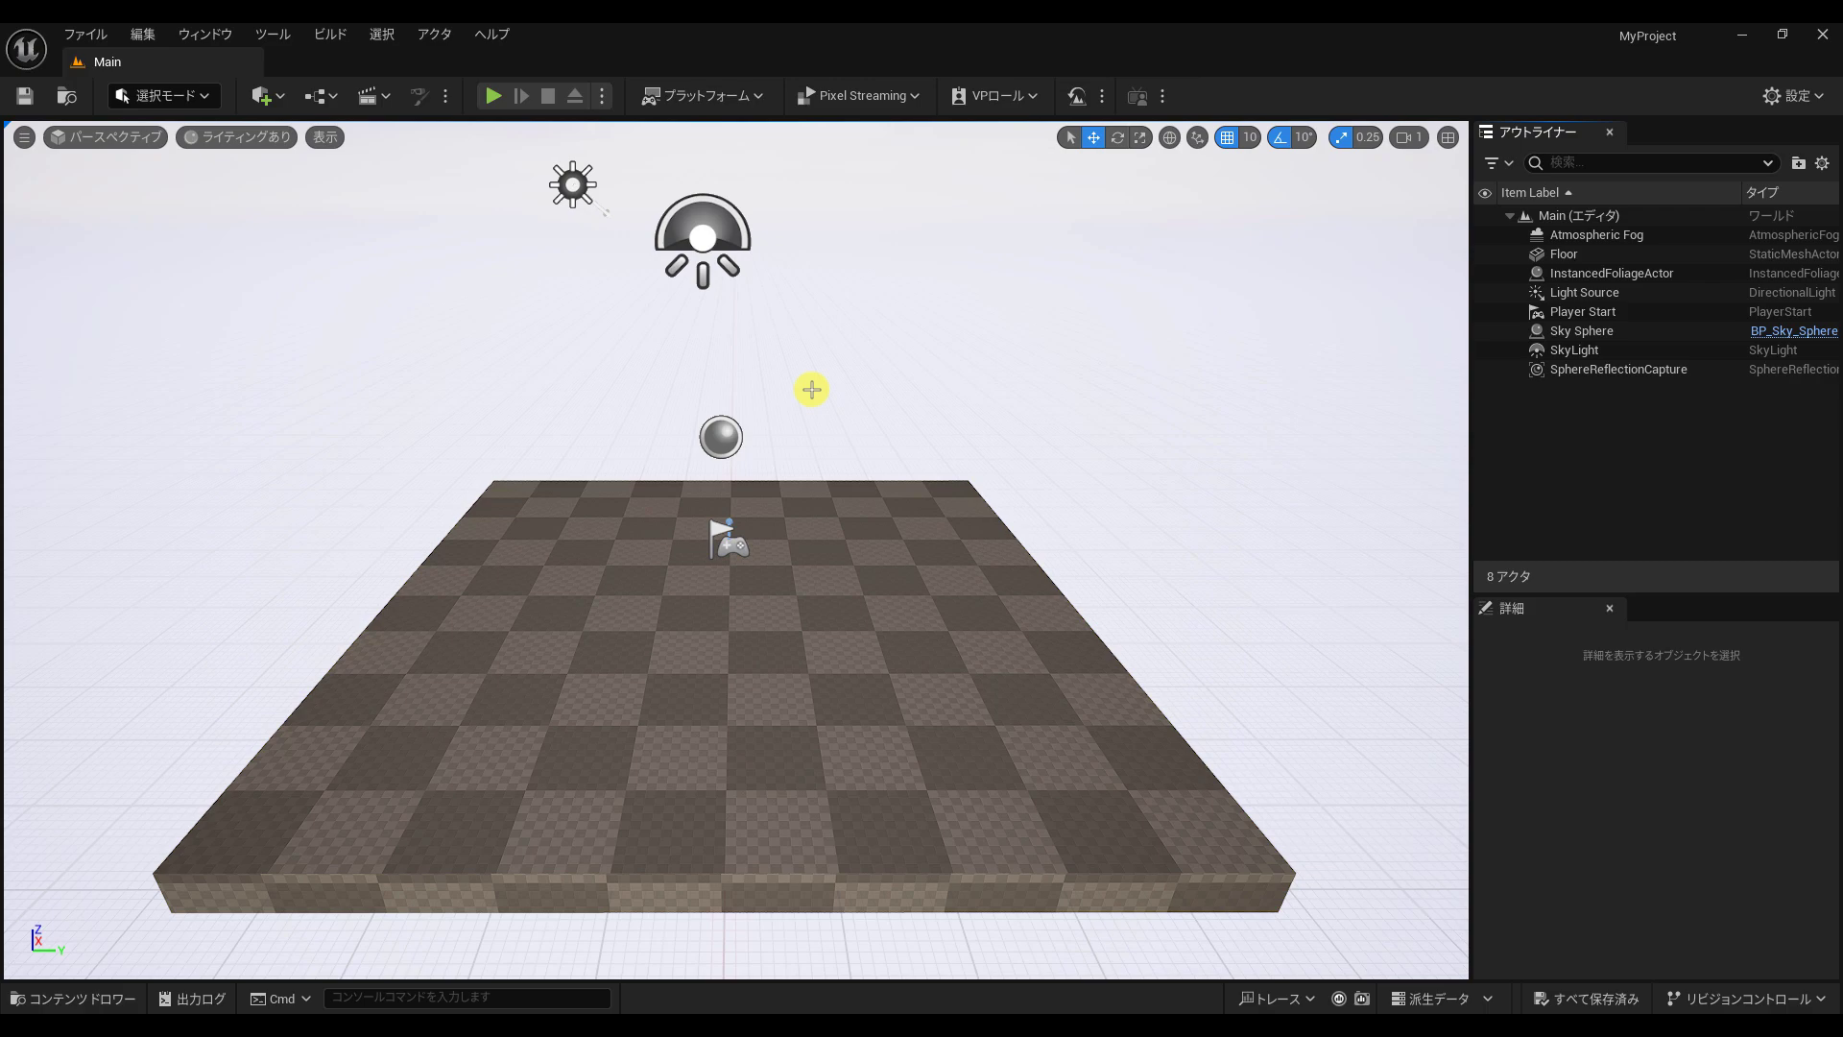
Step: Find 'lightwave' in Plugins, enable the installed LightWaveBridge plugin, and restart Unreal Editor
click(144, 34)
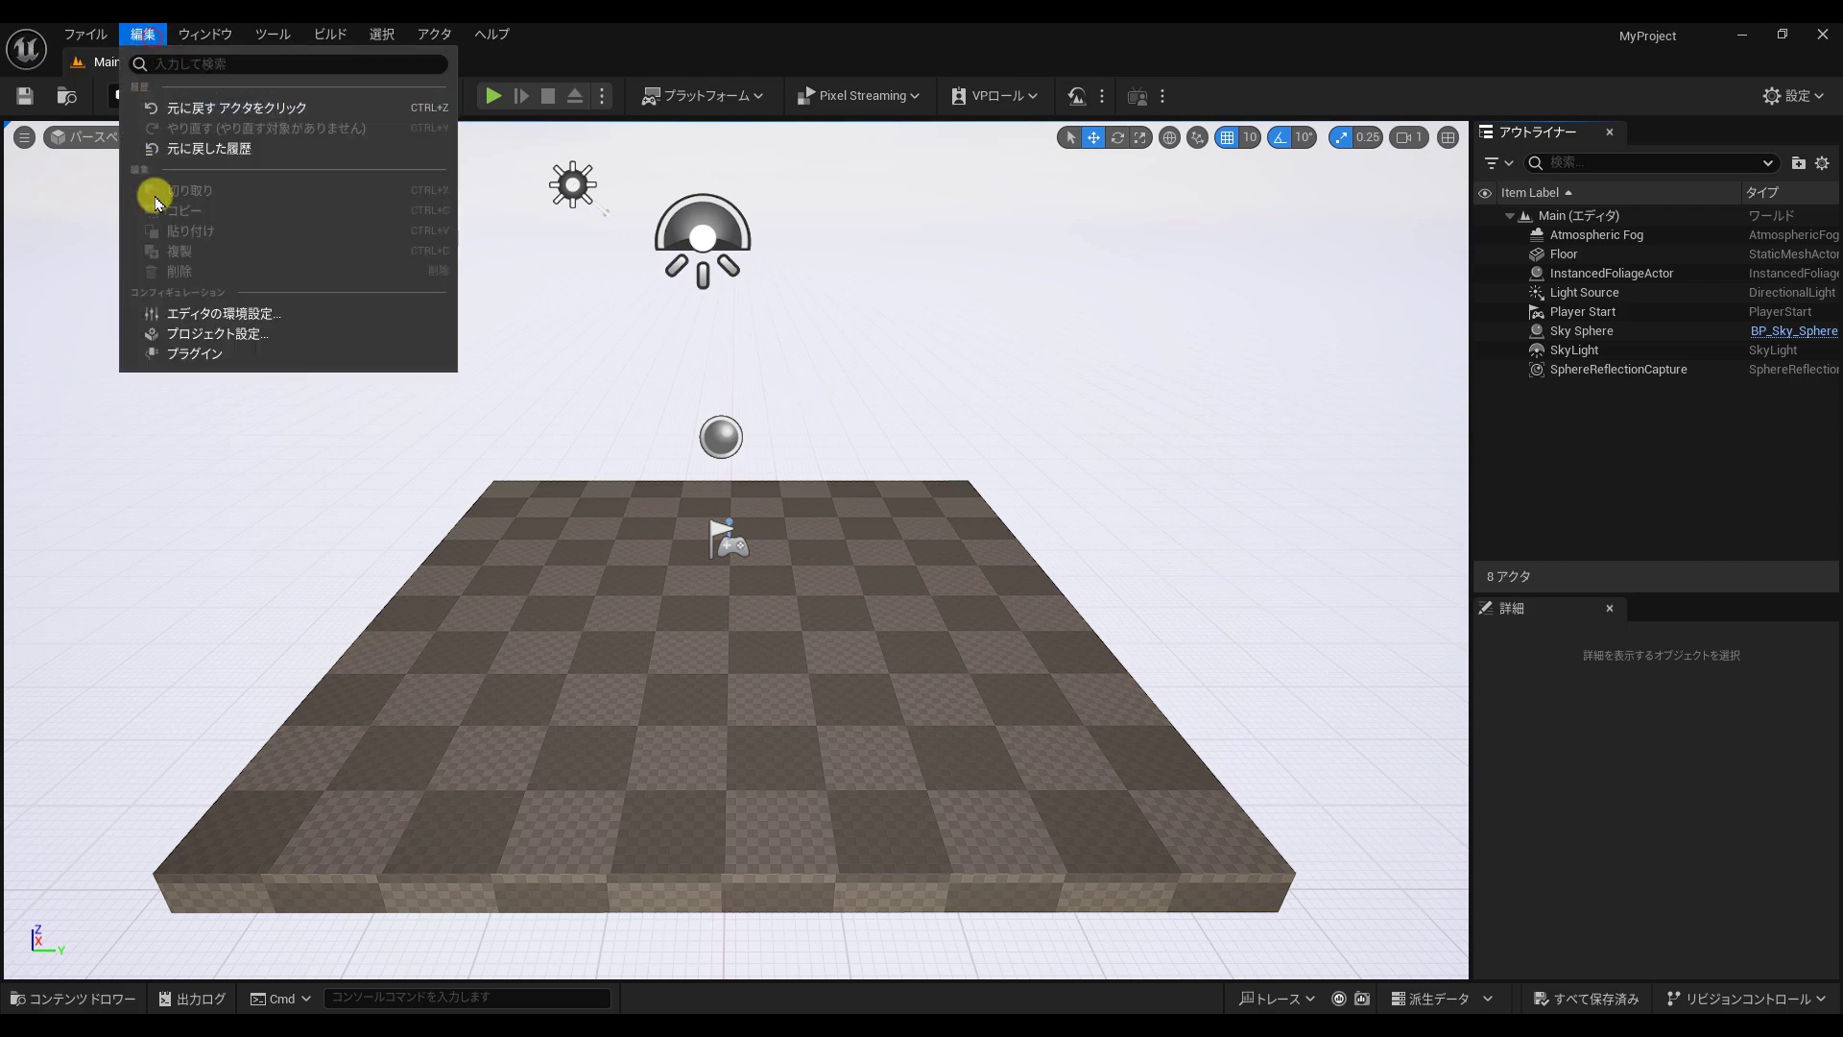
click(187, 353)
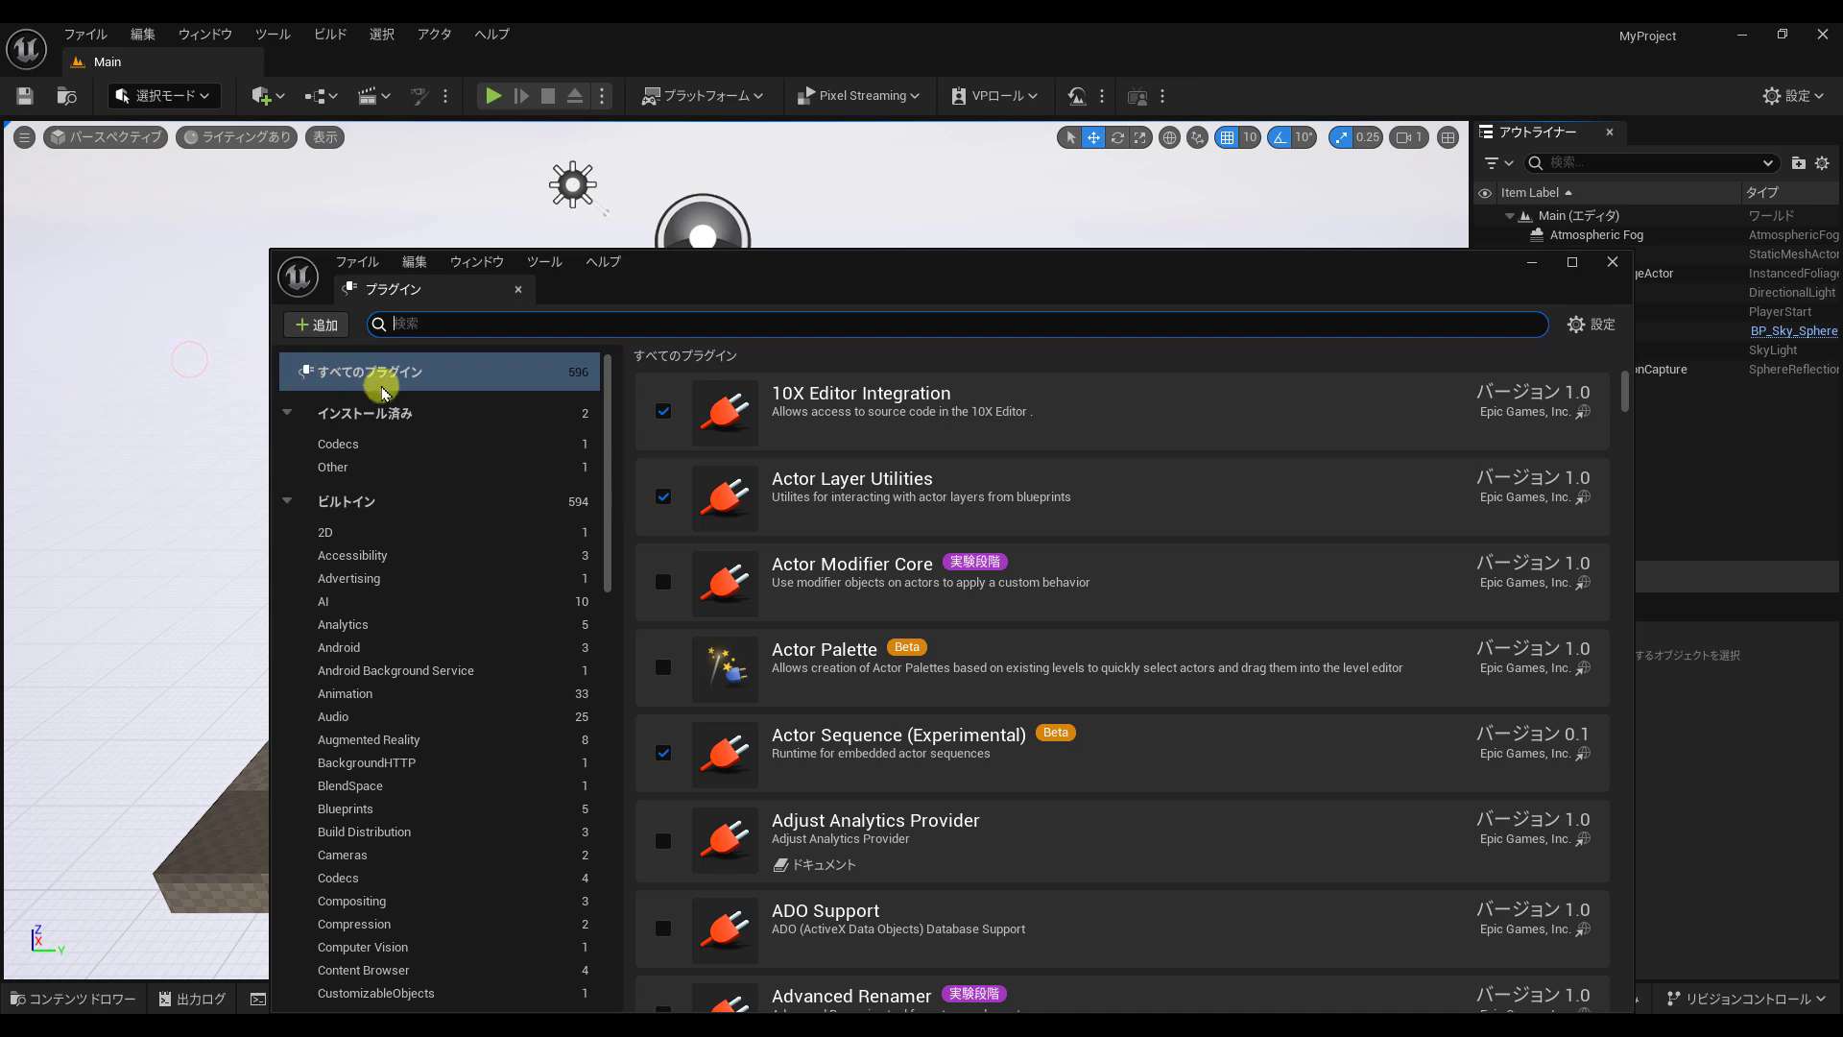
drag(798, 266, 738, 176)
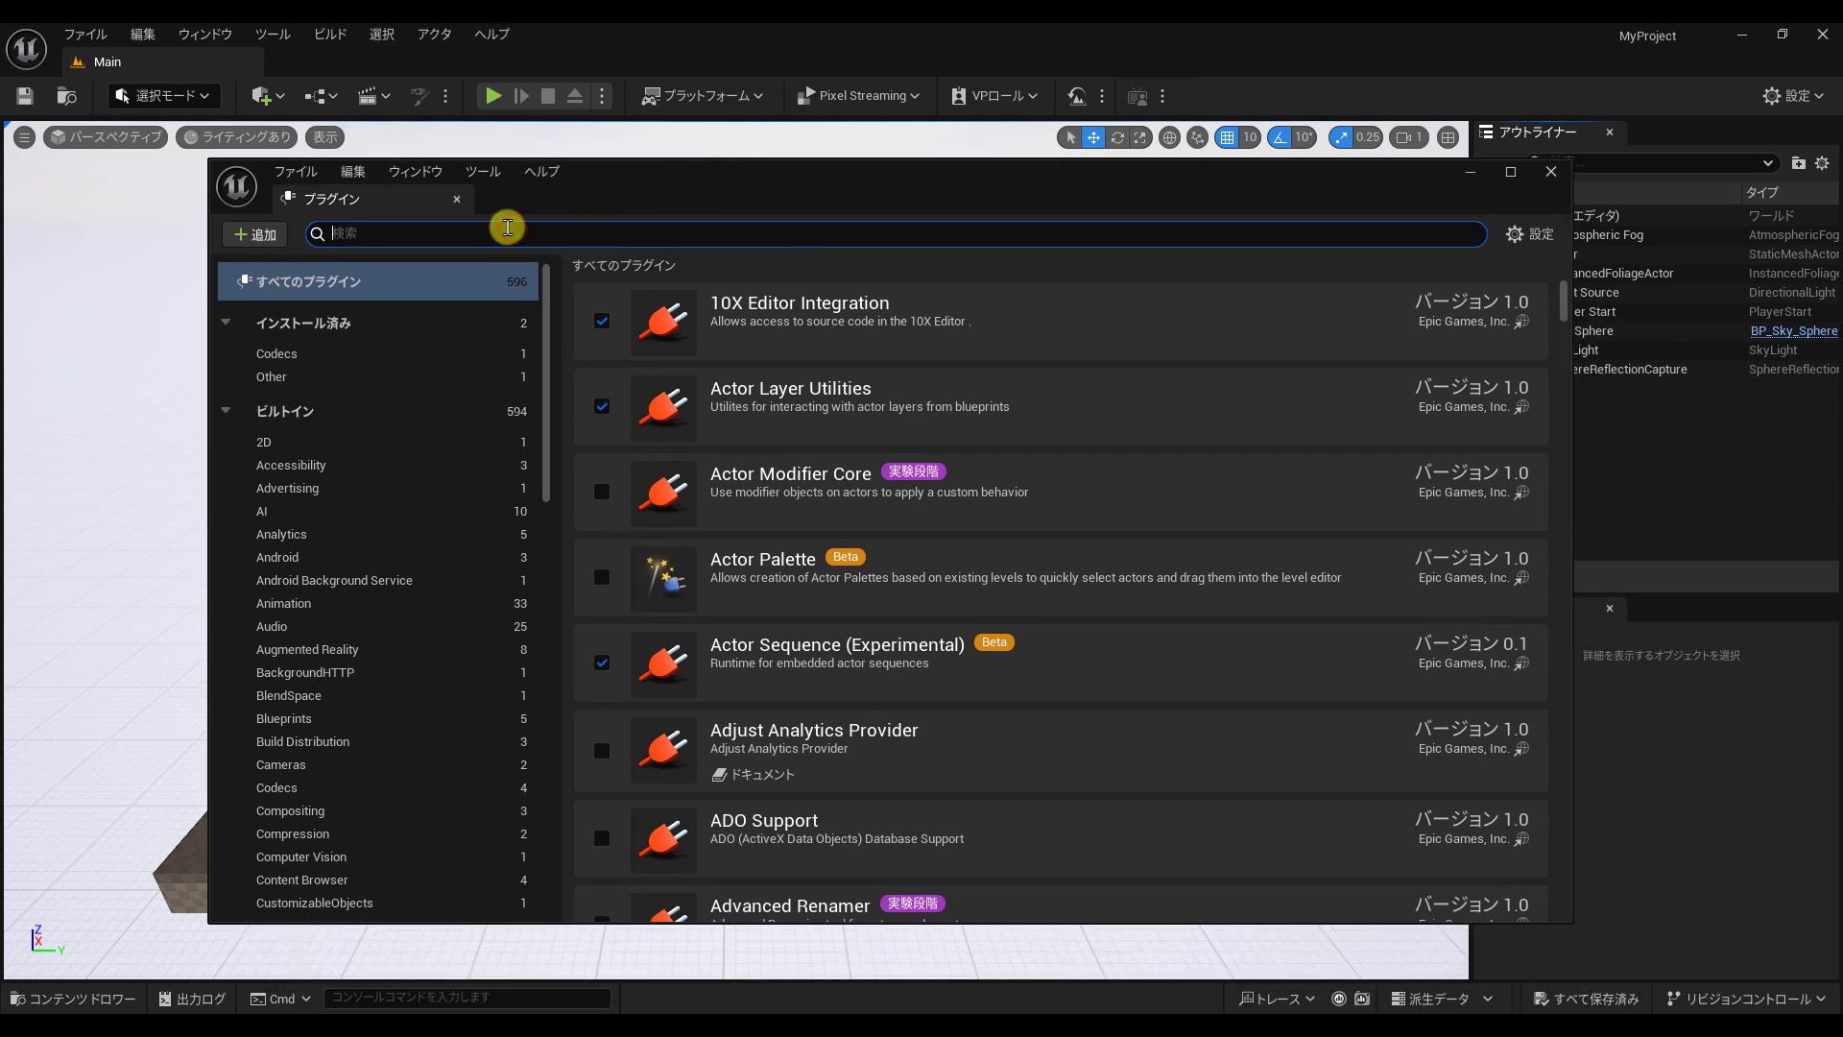
text(lightwav)
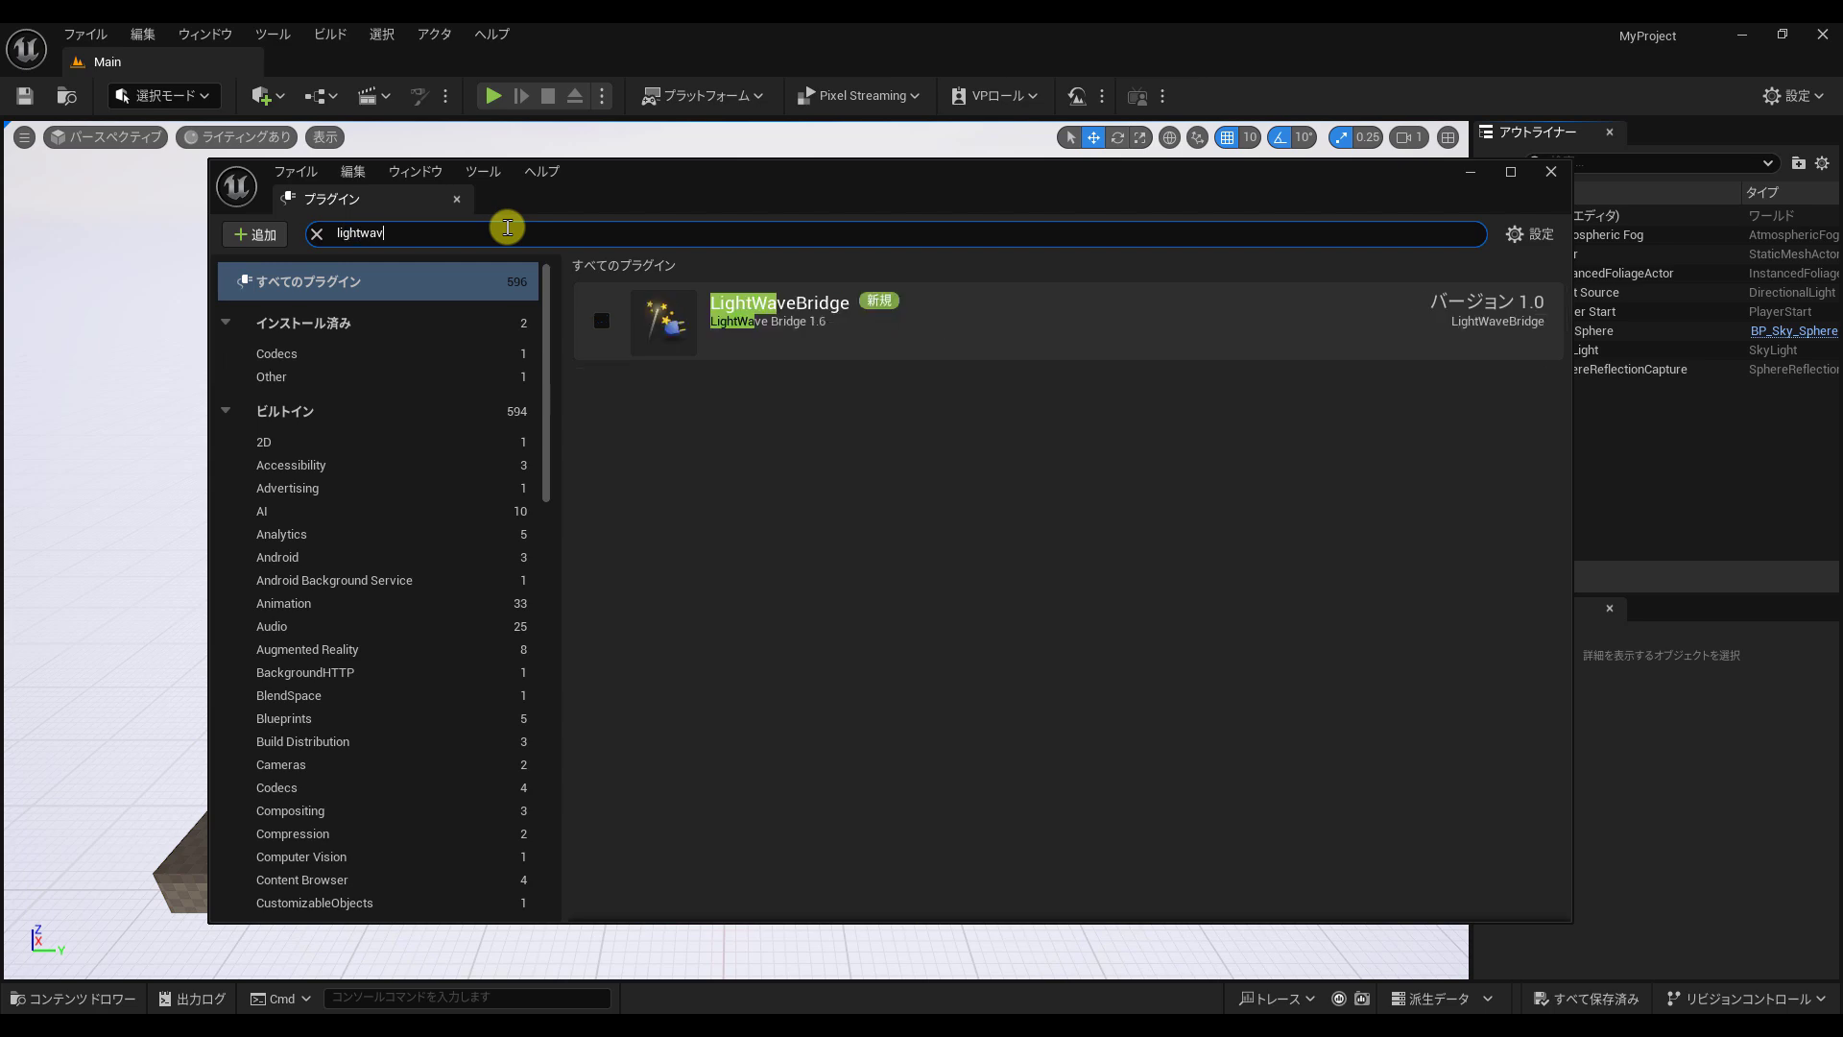
text(e)
click(356, 333)
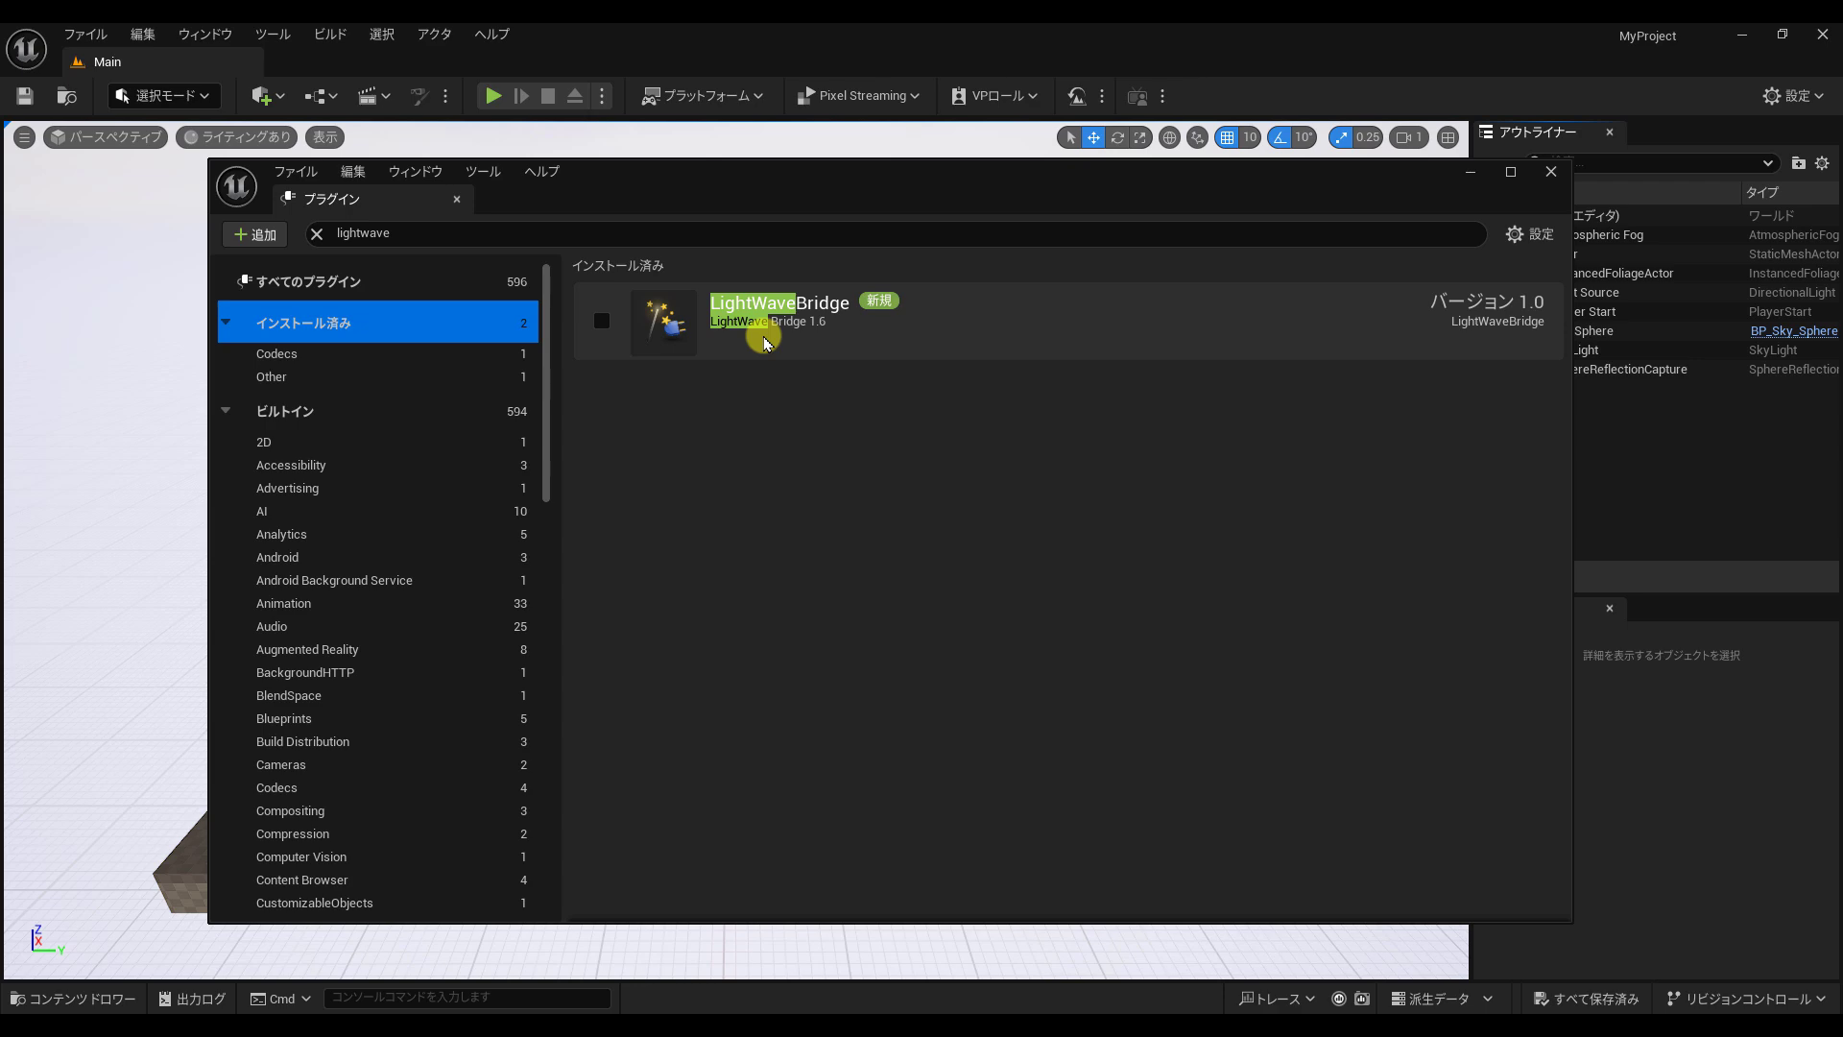
click(602, 320)
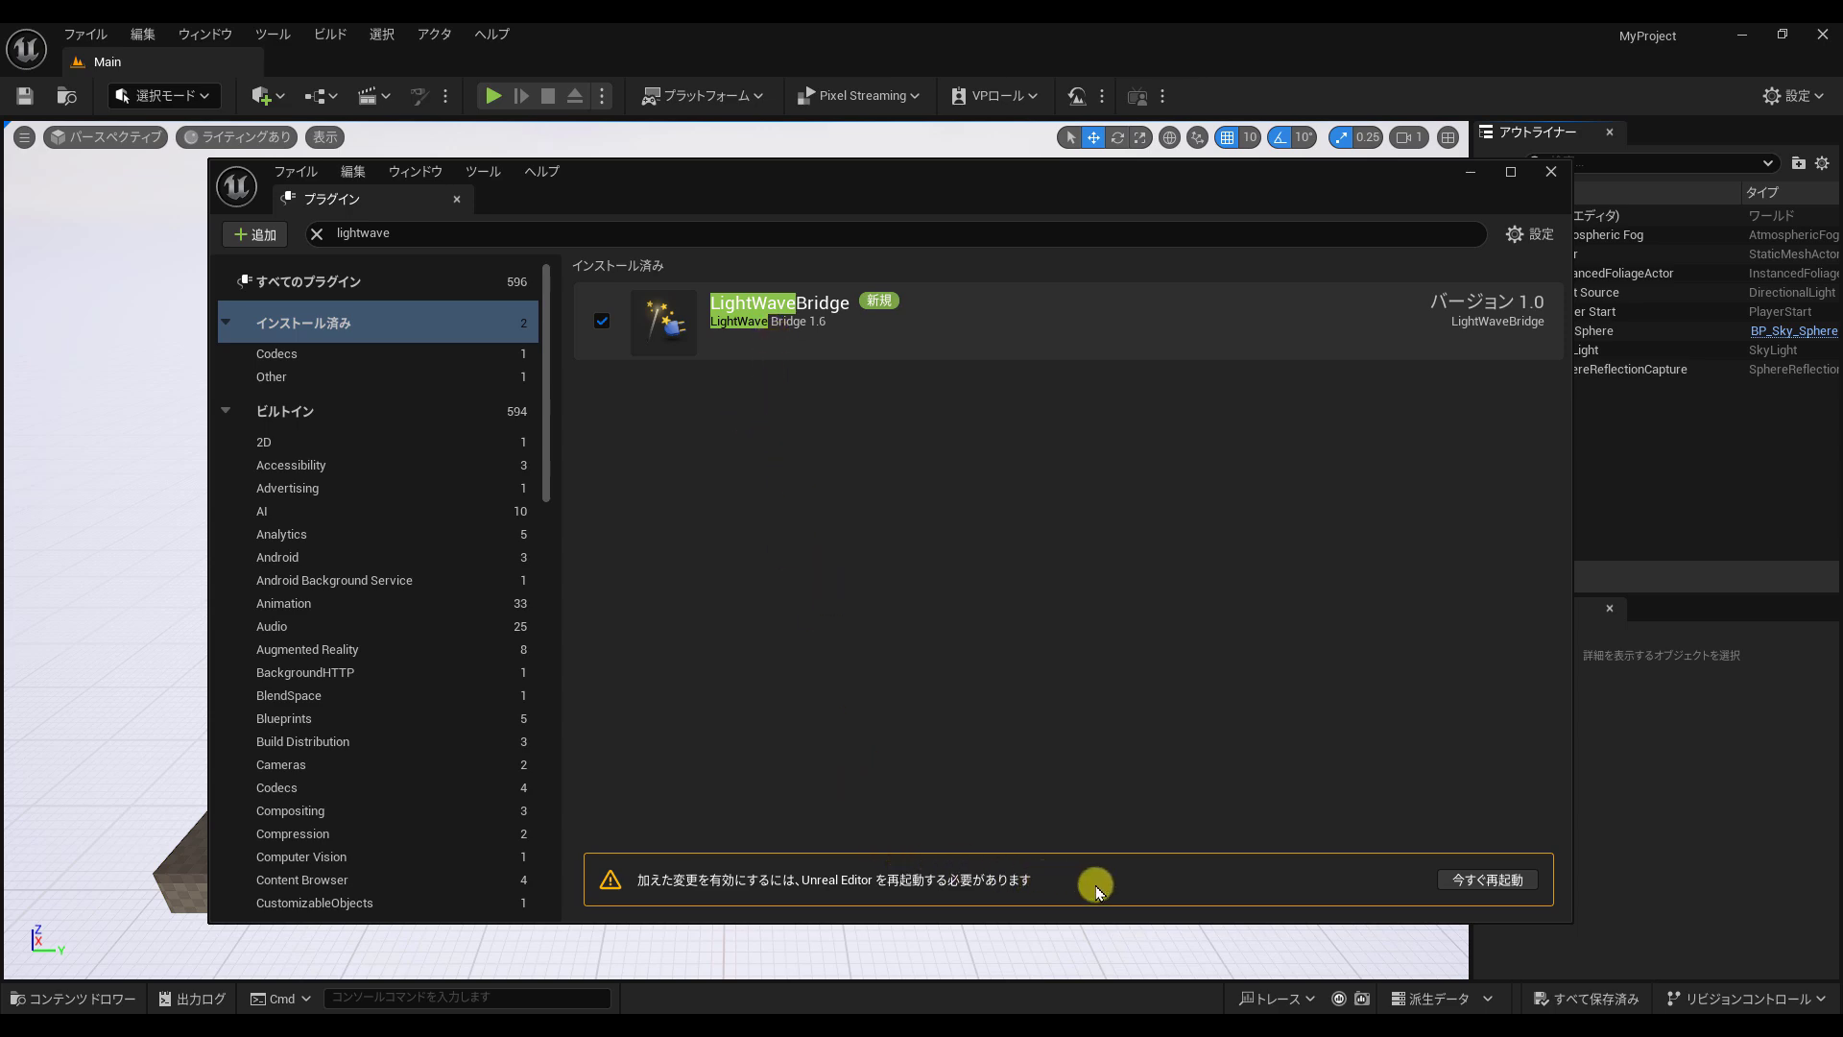
click(1492, 880)
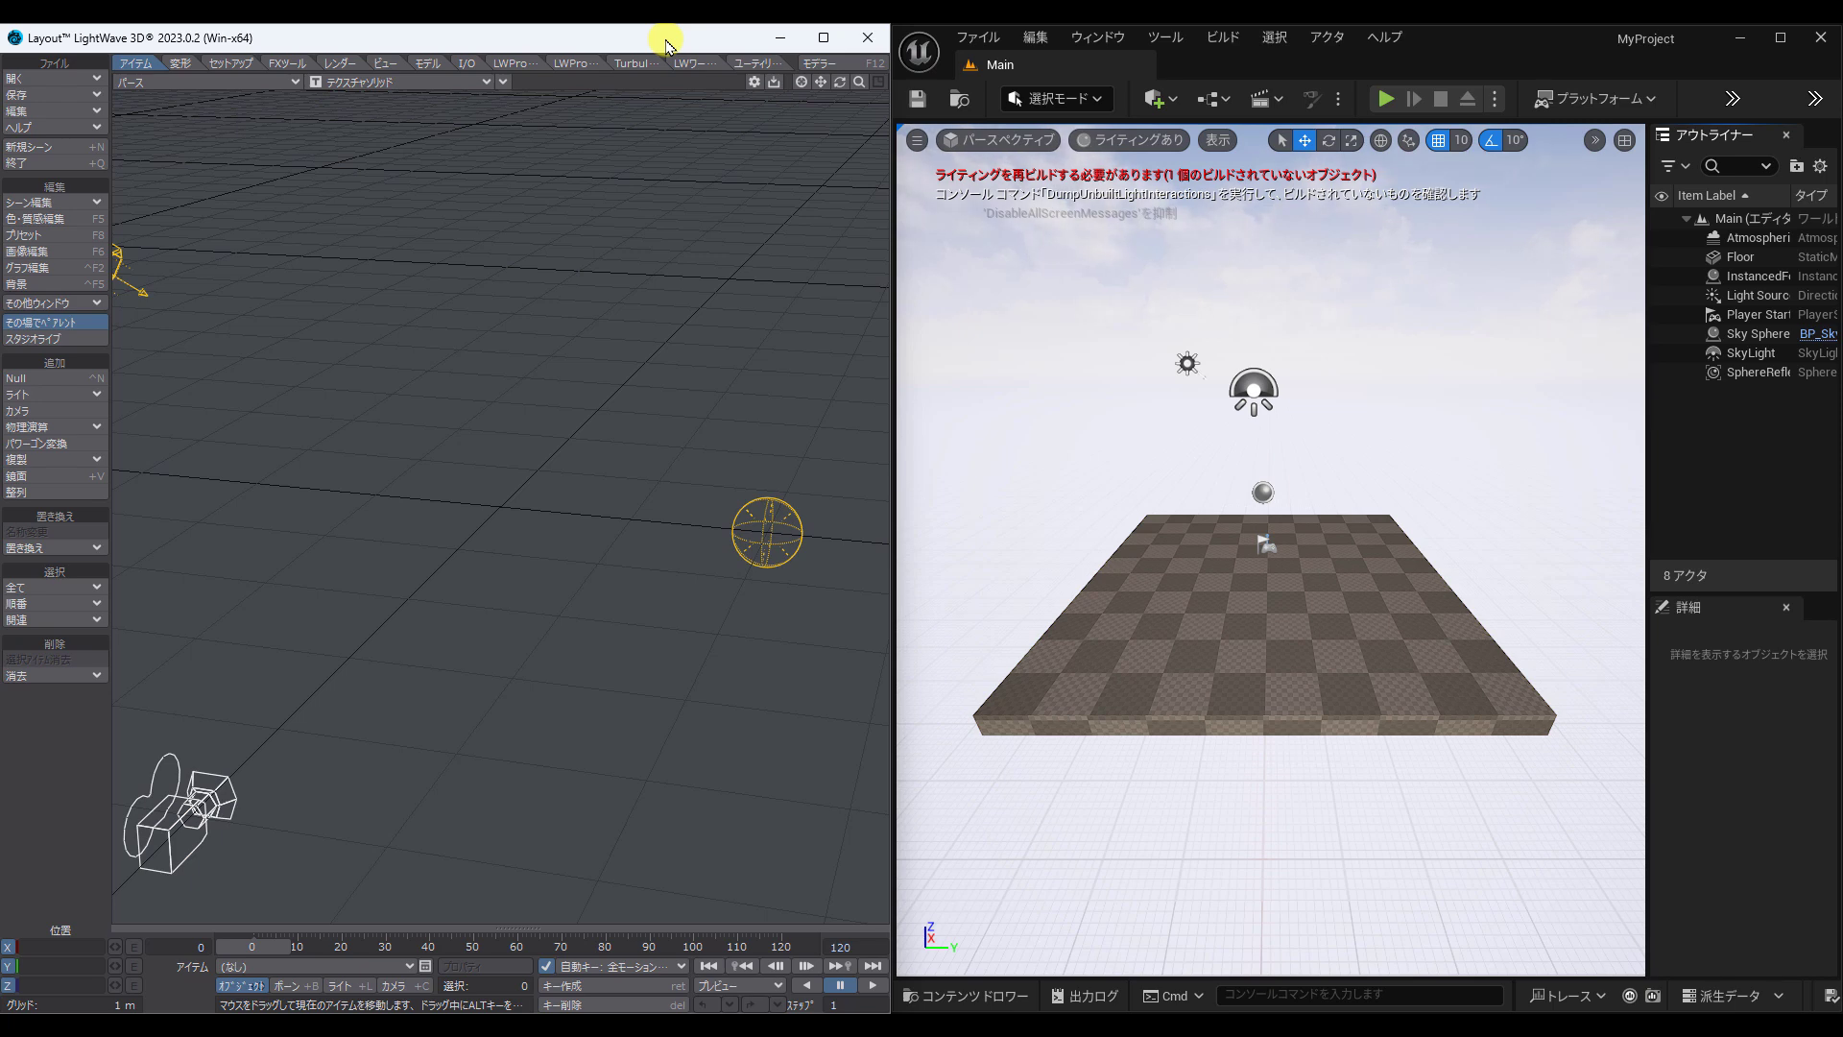
Step: Add a Ground primitive 10 m wide and 10 m deep
click(429, 62)
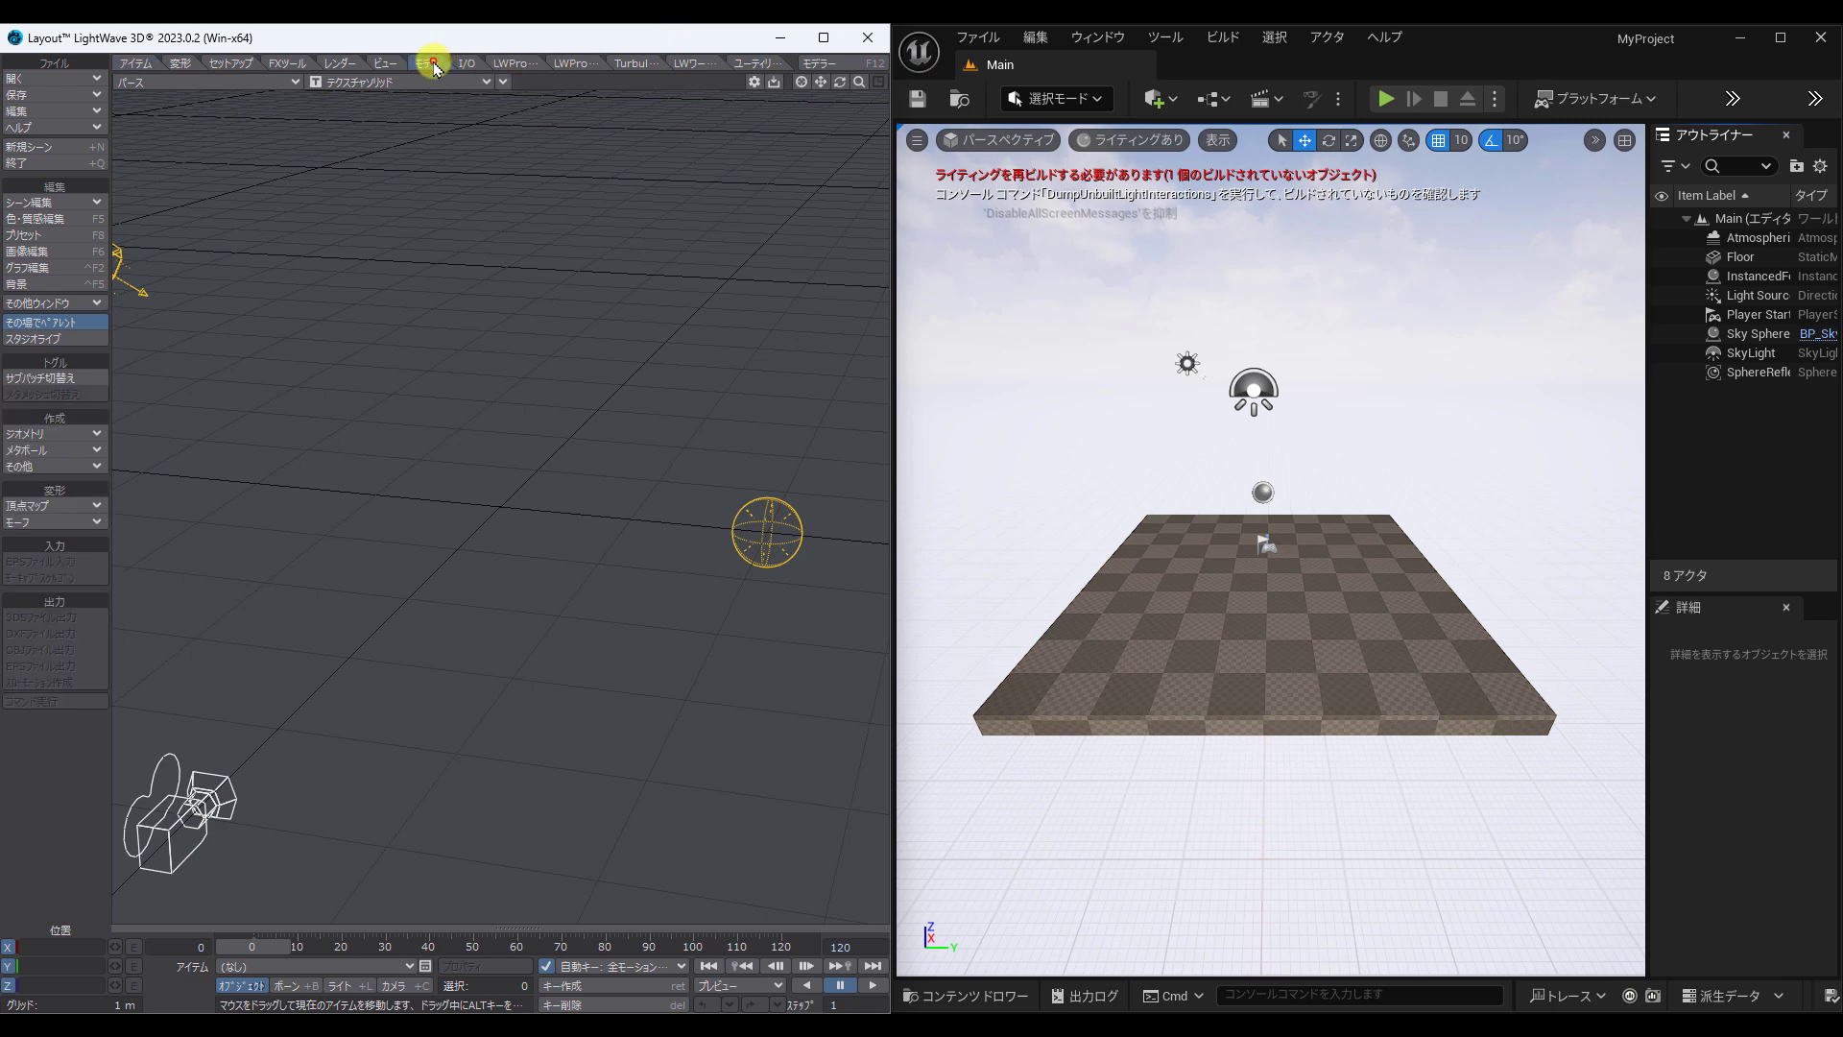
click(67, 440)
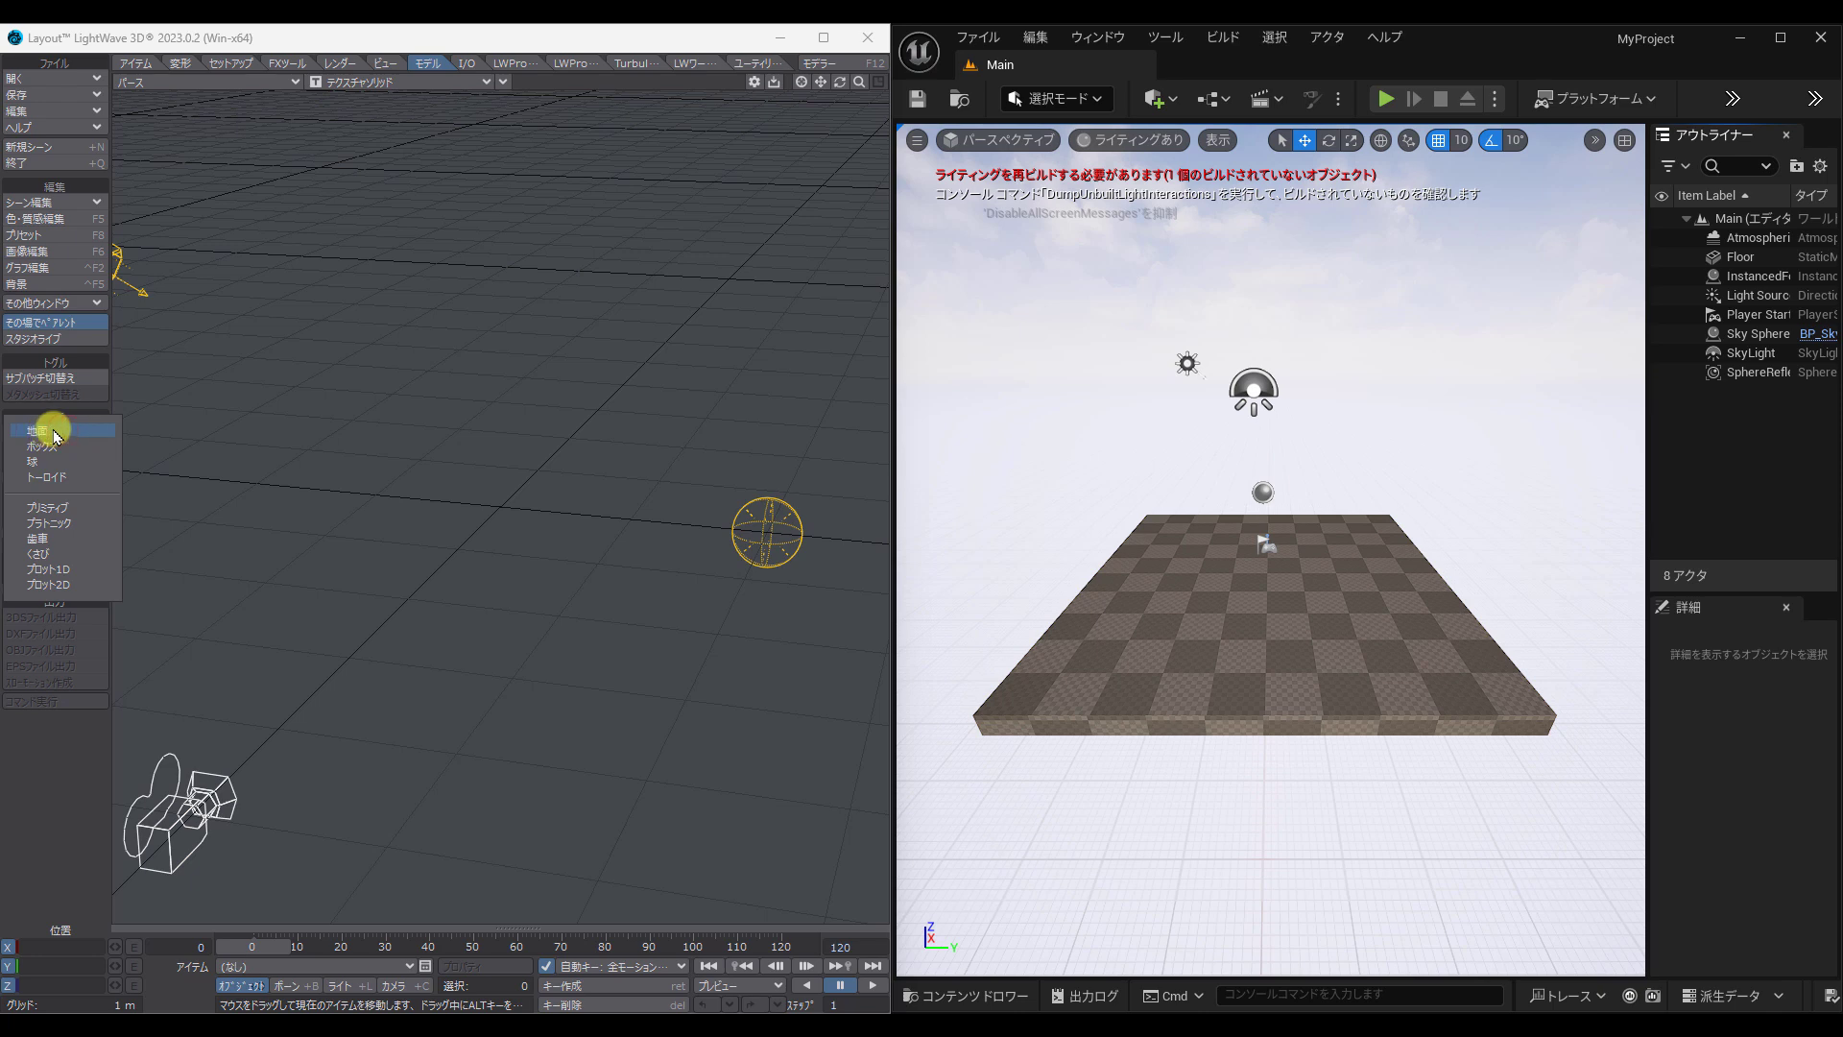
click(54, 434)
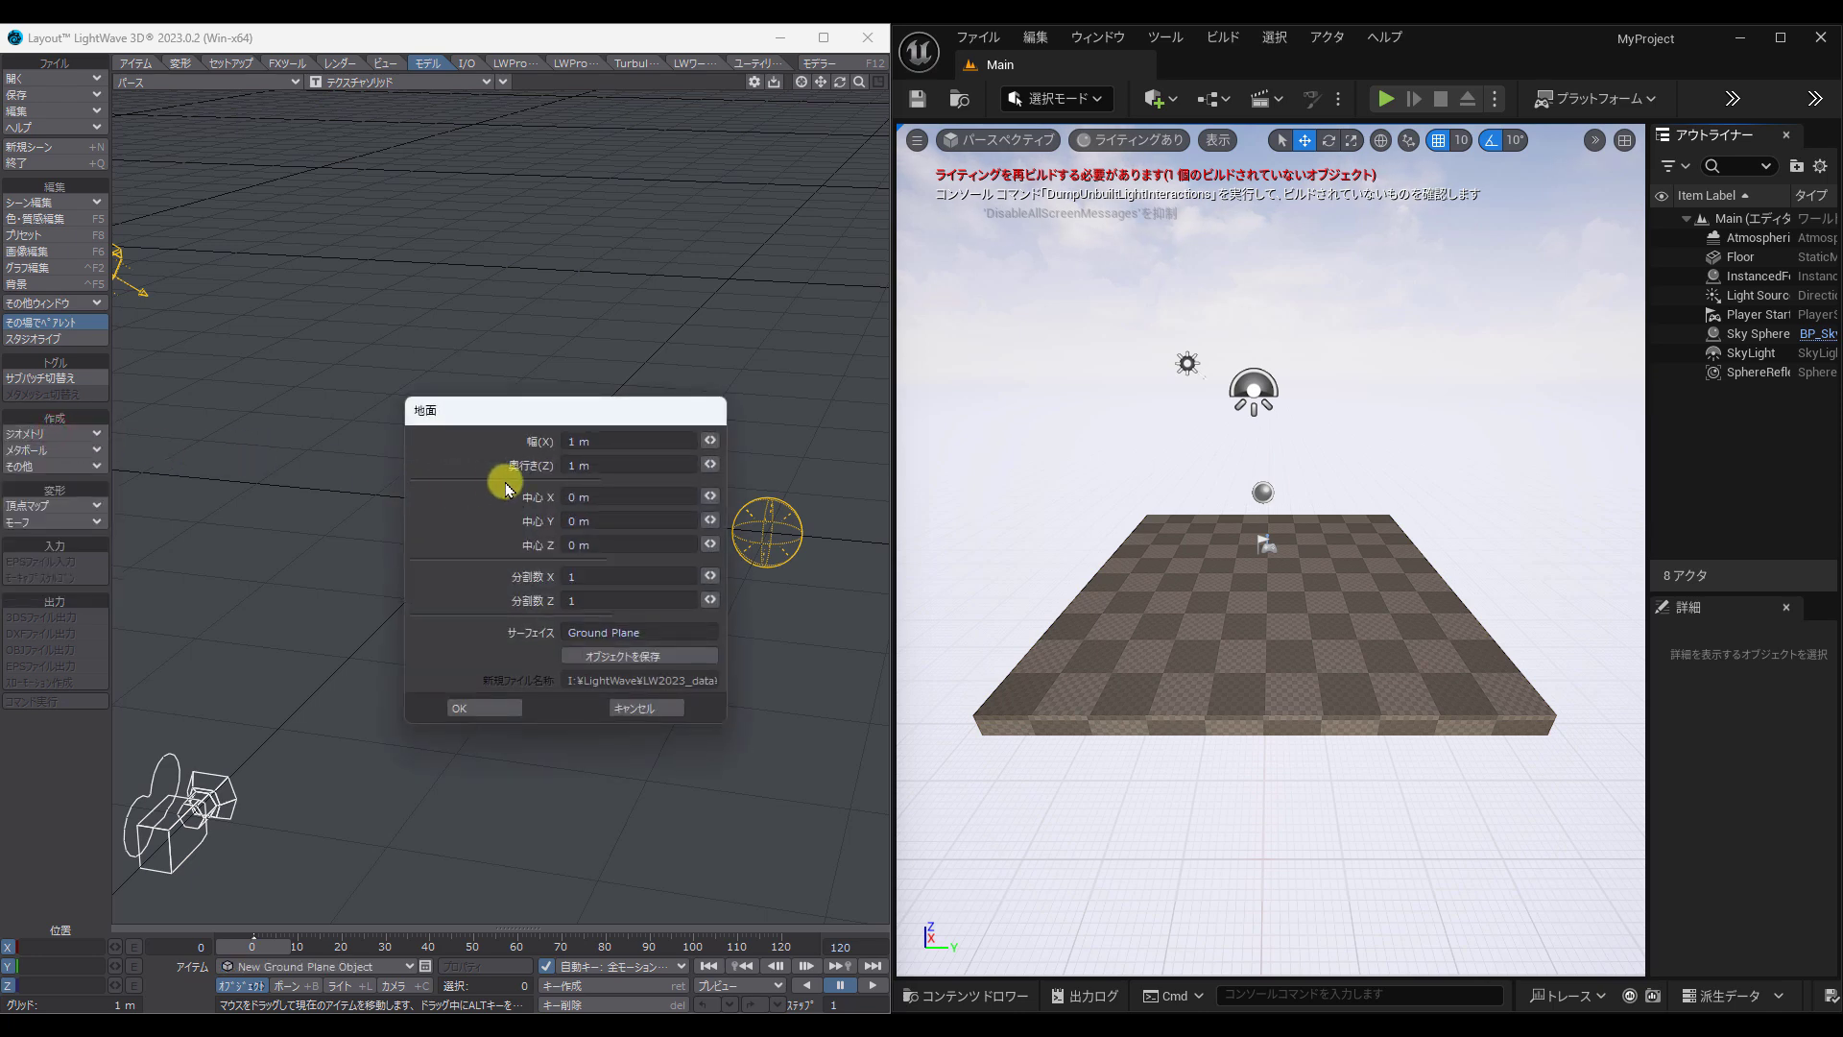
click(610, 440)
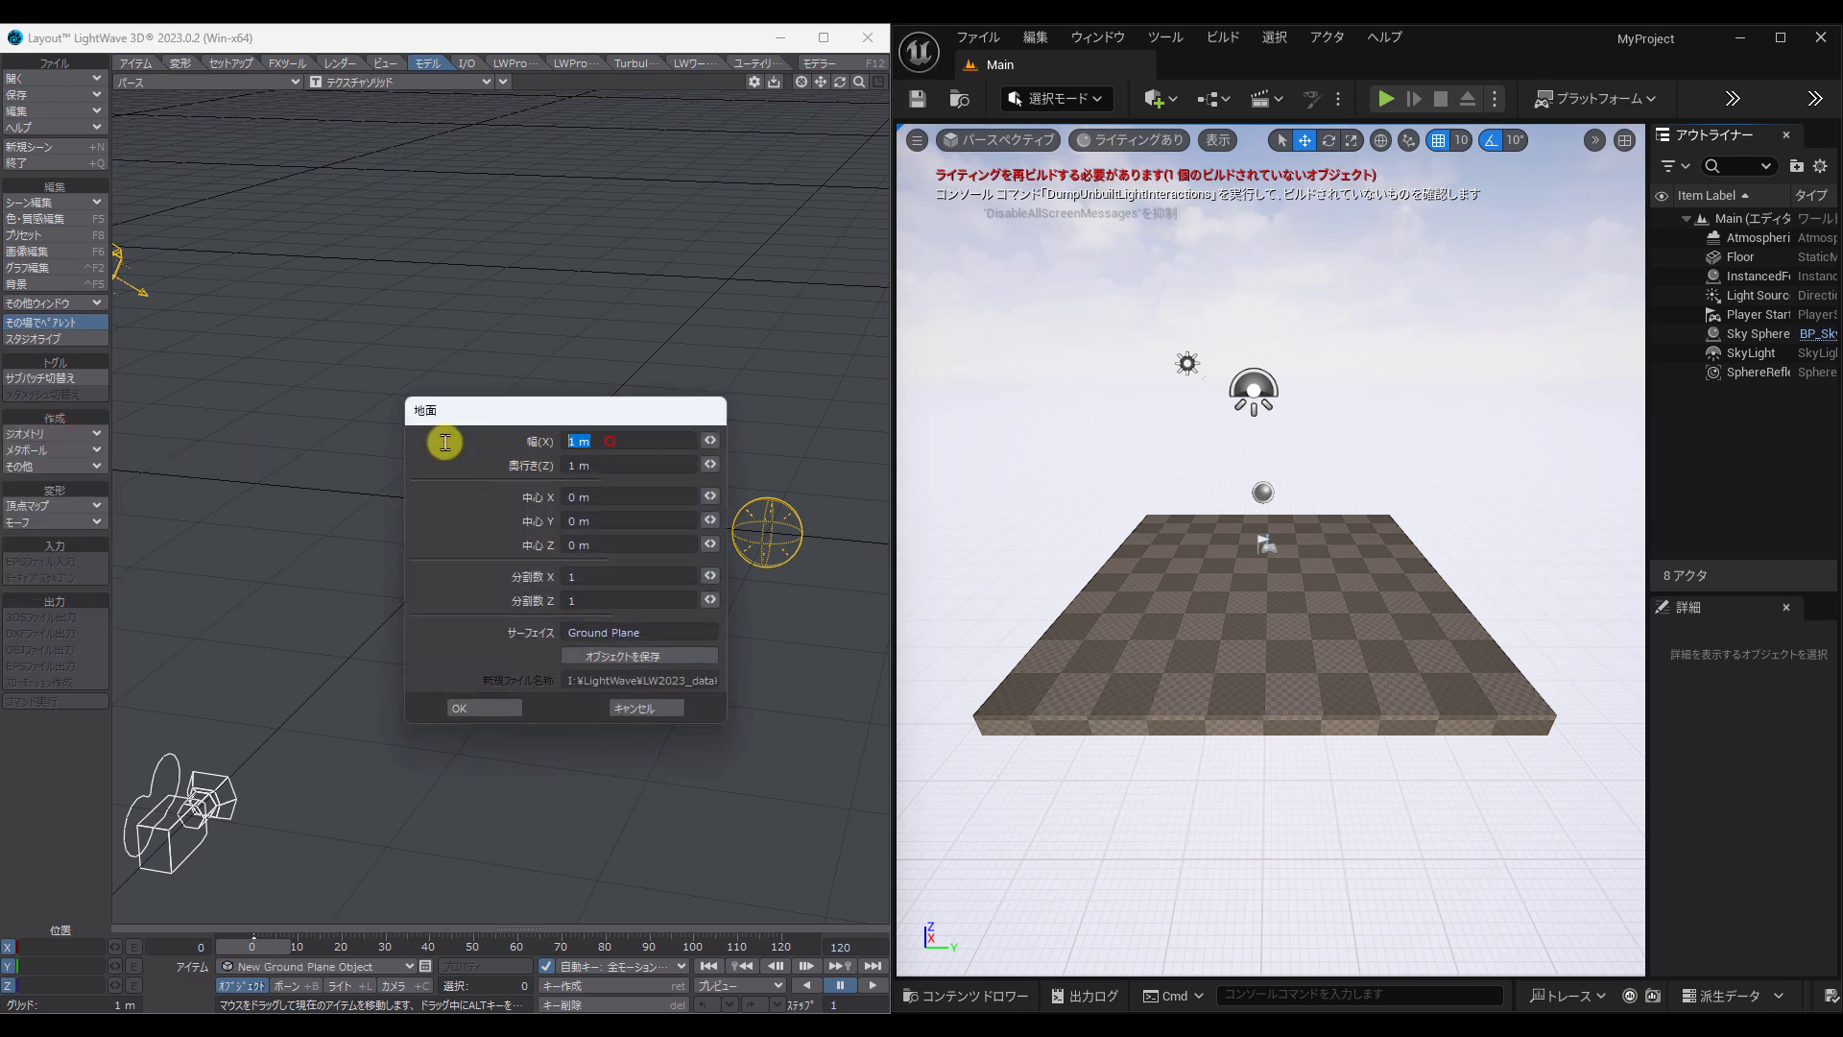
text(10)
key(Tab)
text(10)
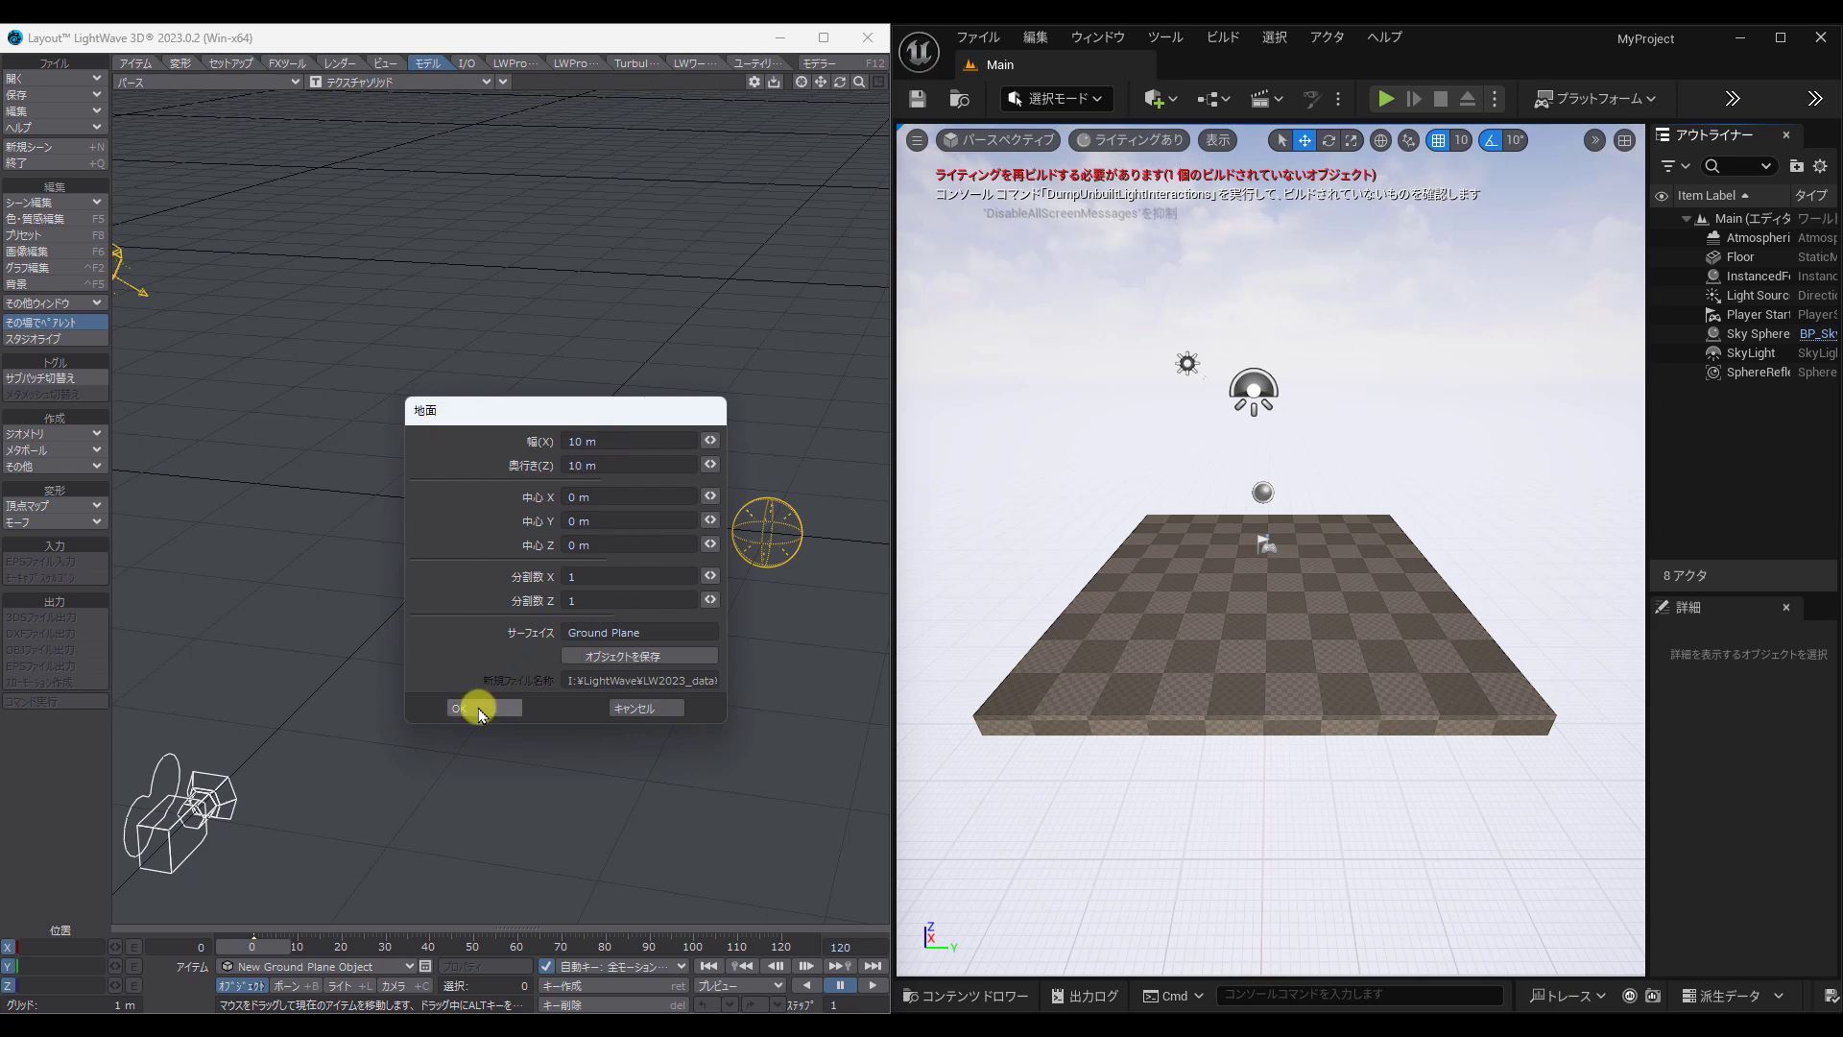
click(479, 710)
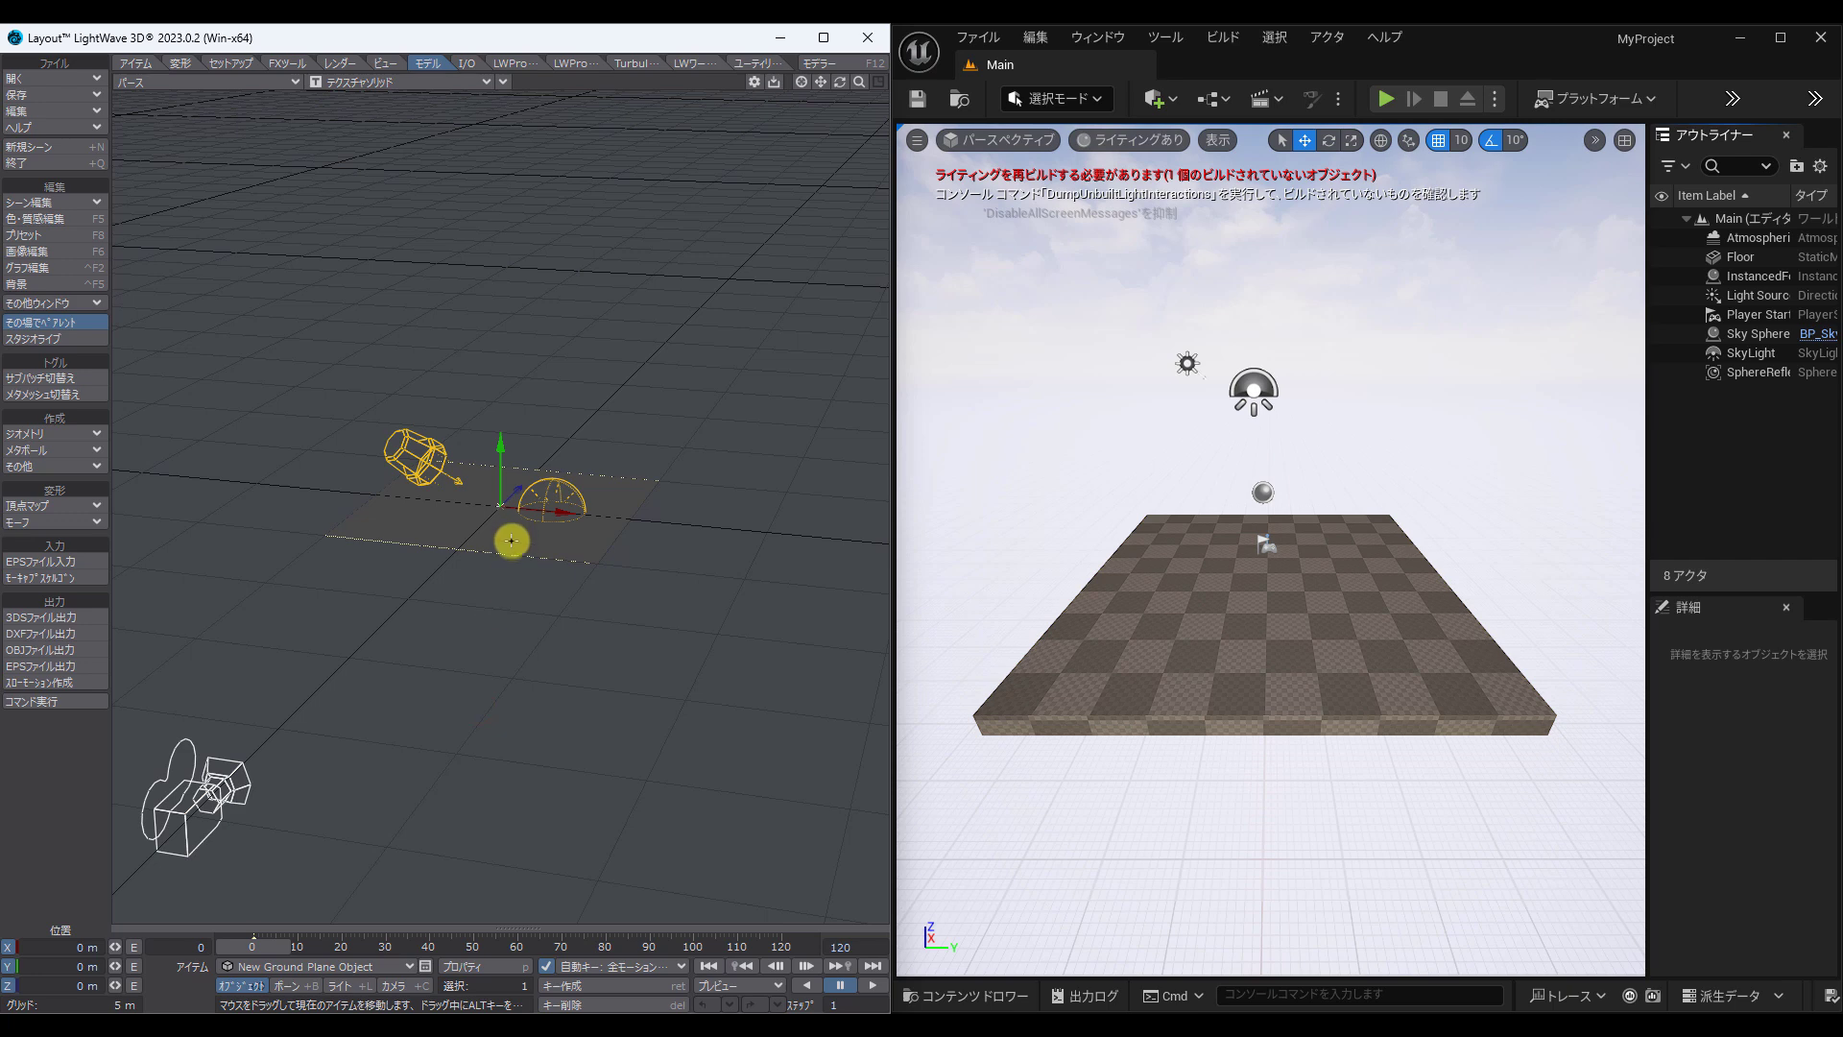
Step: Rotate the light's pitch so it tilts down onto the ground
click(396, 389)
key(y)
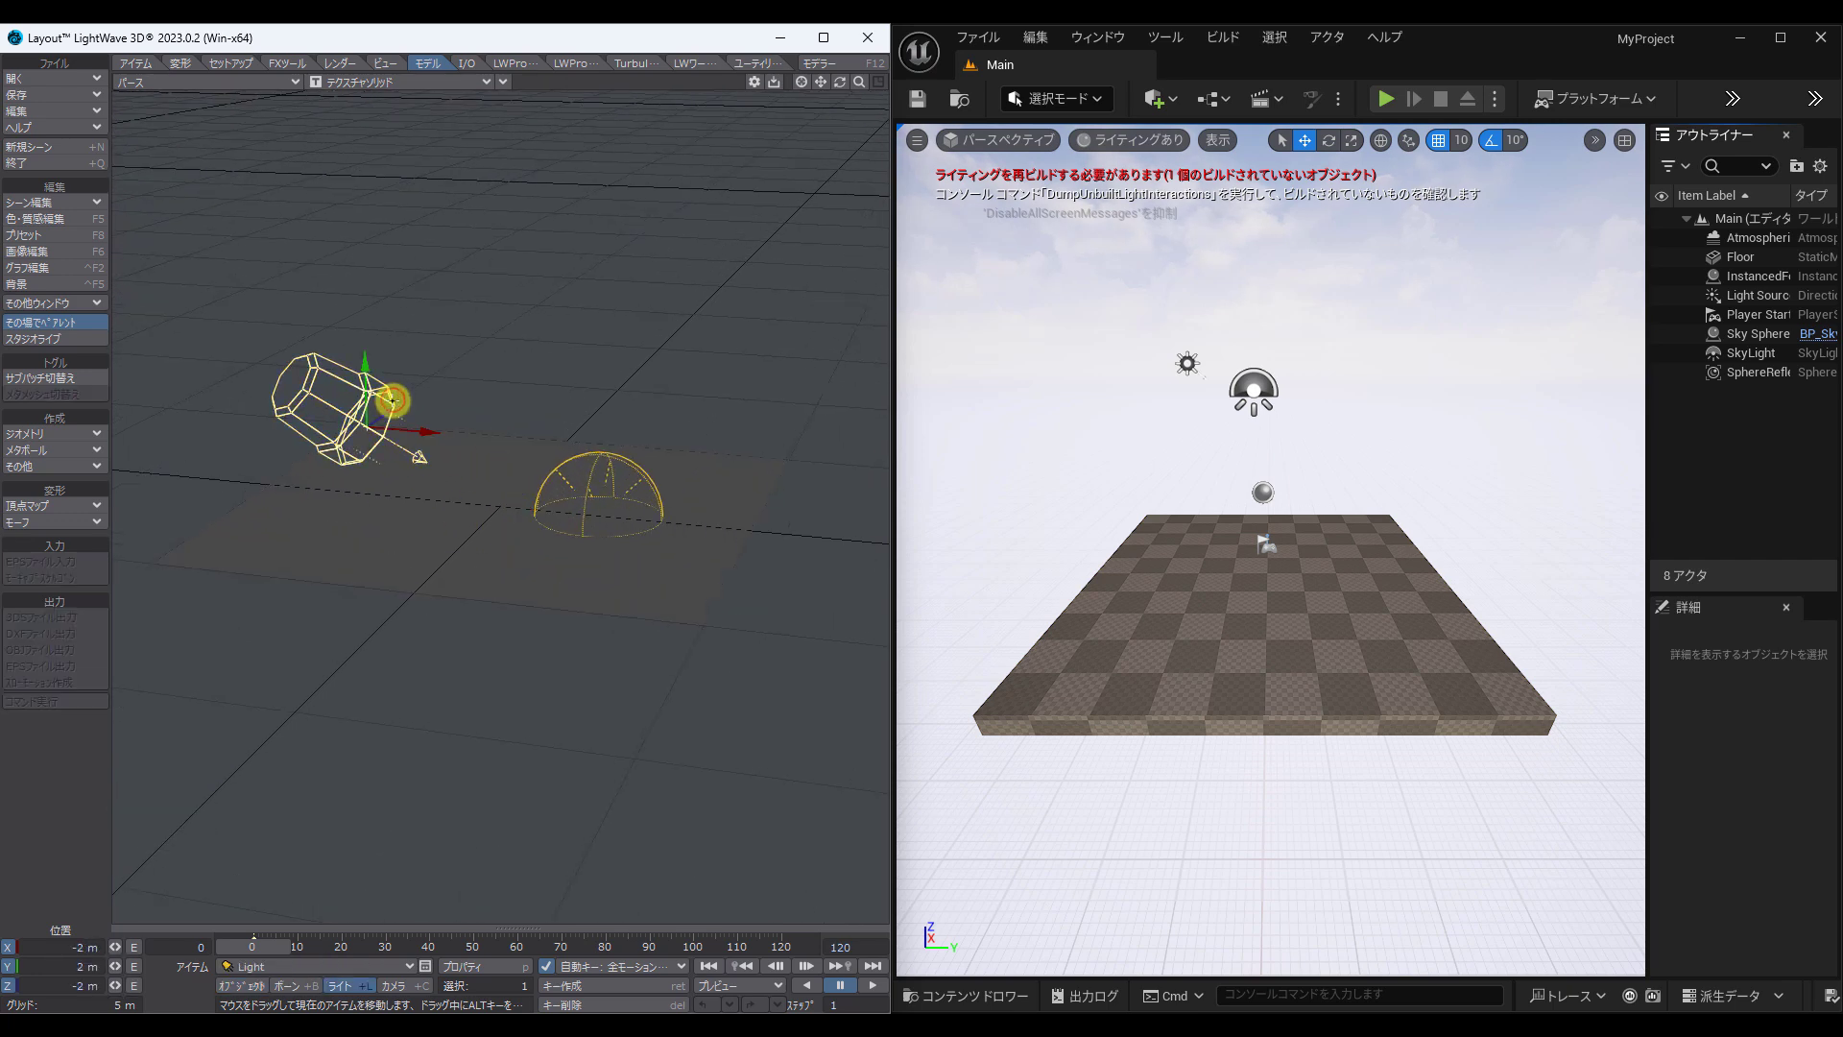
drag(399, 385, 410, 395)
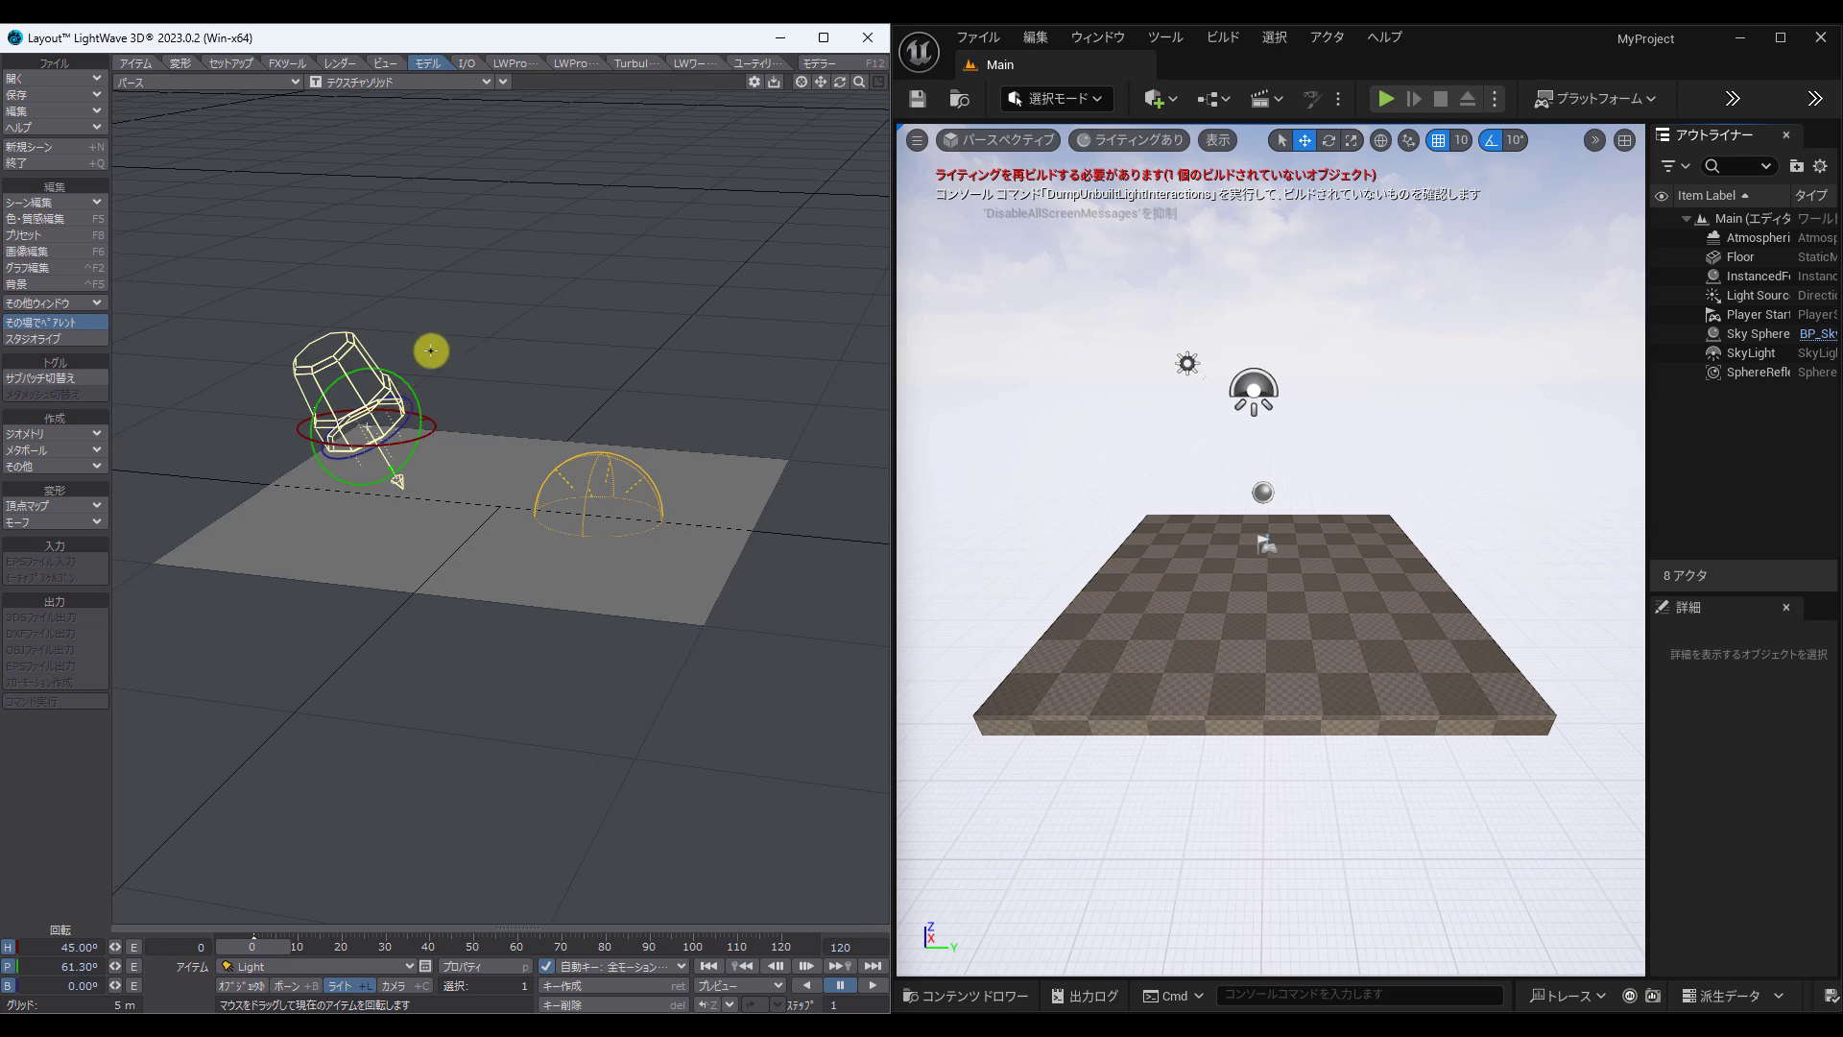
Step: Add a default Sphere primitive to the scene
click(87, 435)
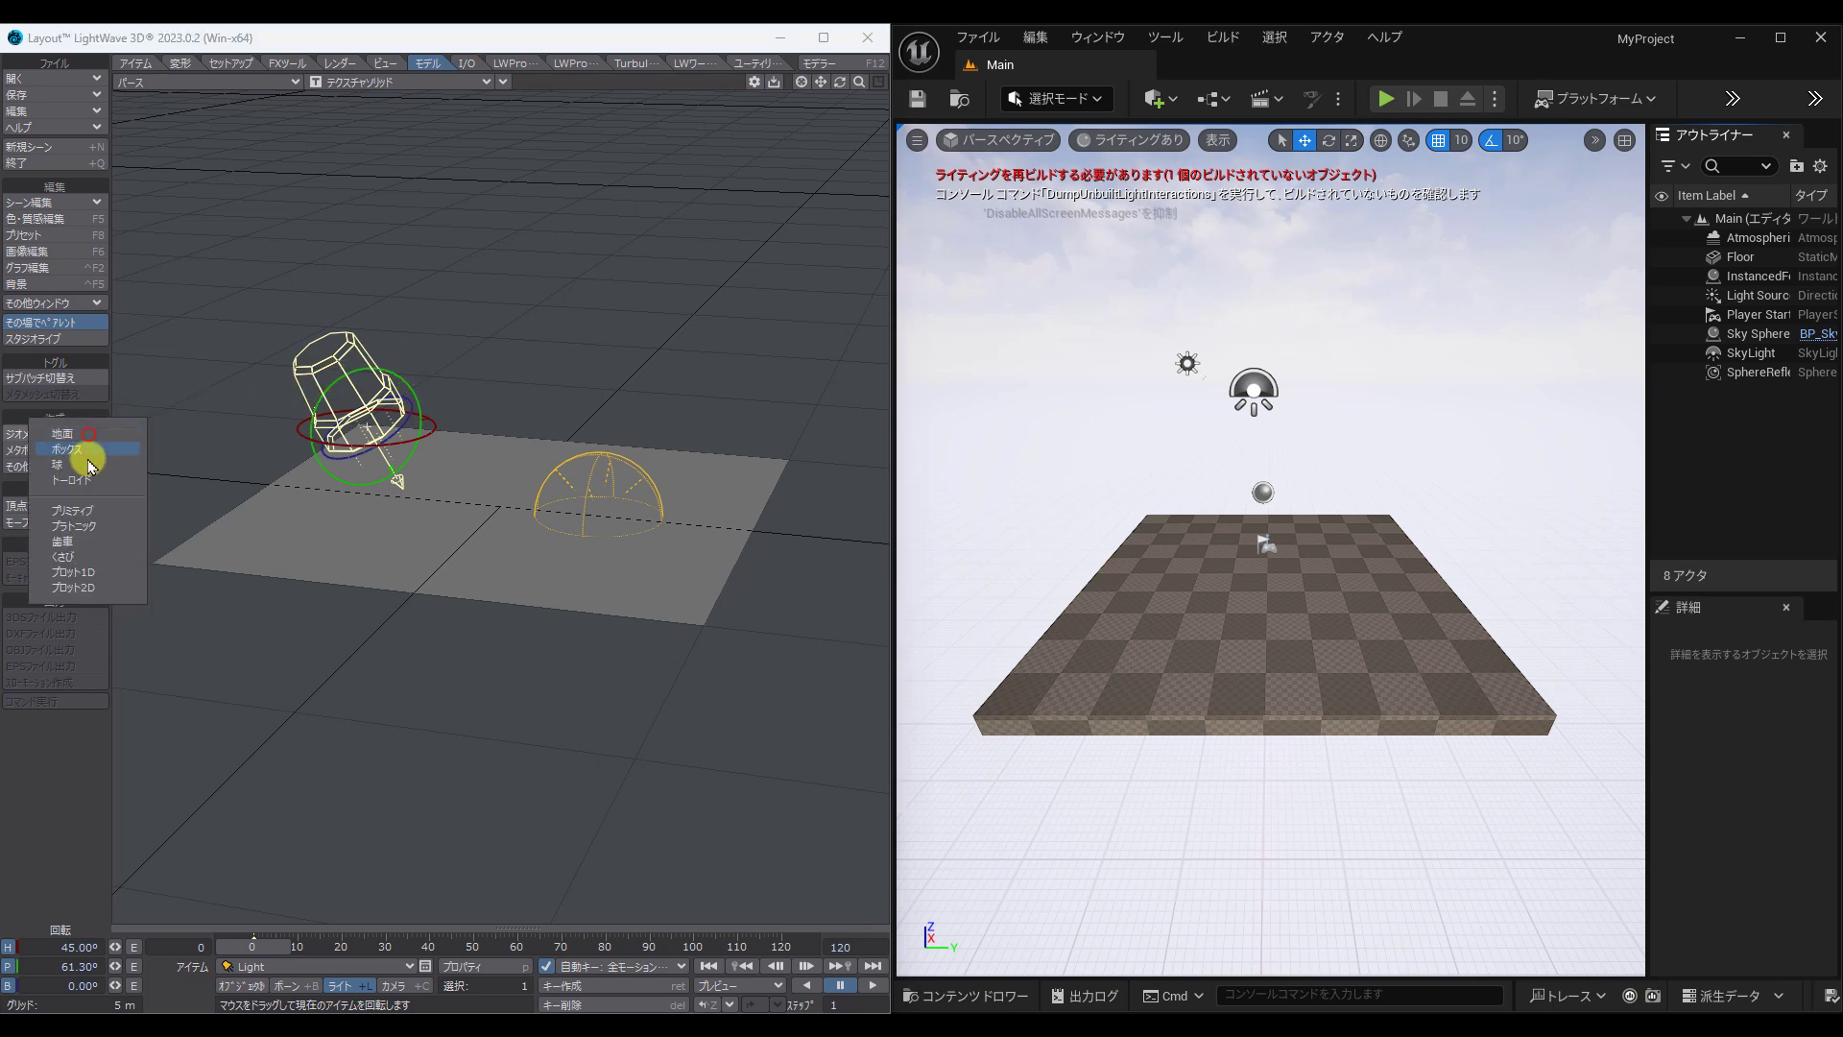
click(92, 464)
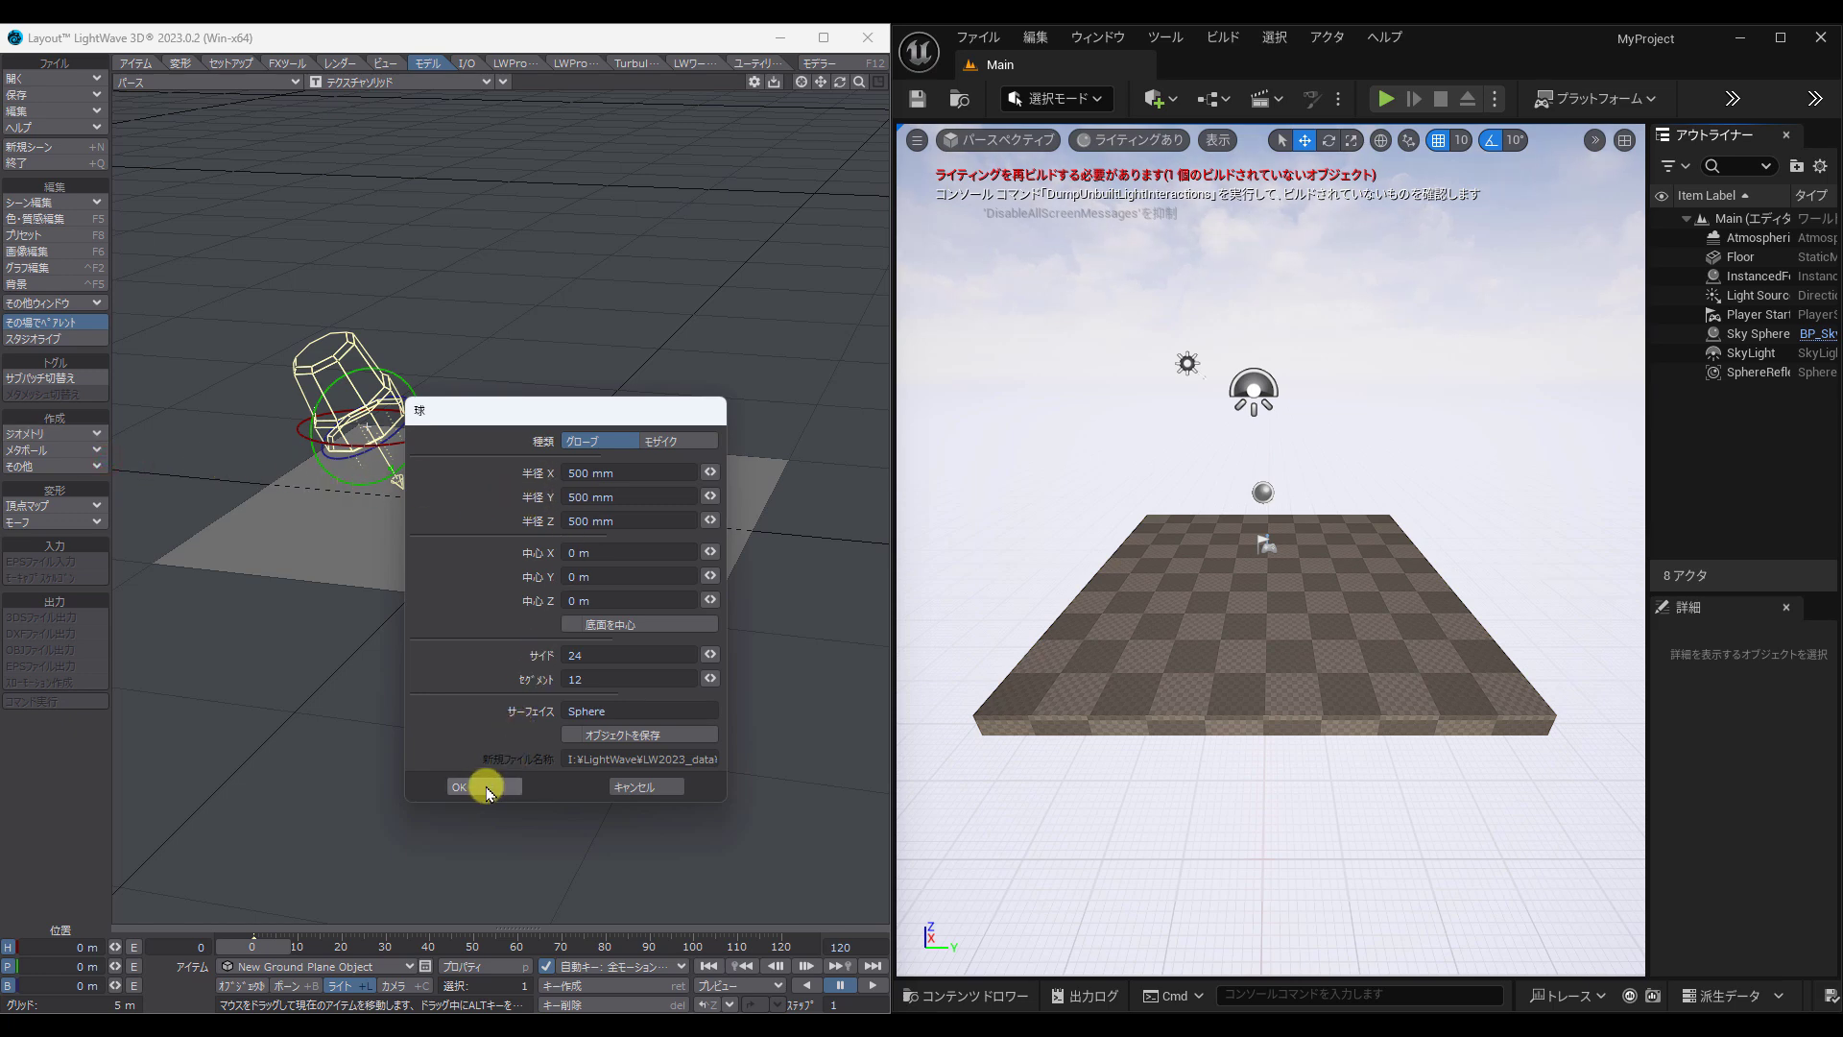
click(485, 787)
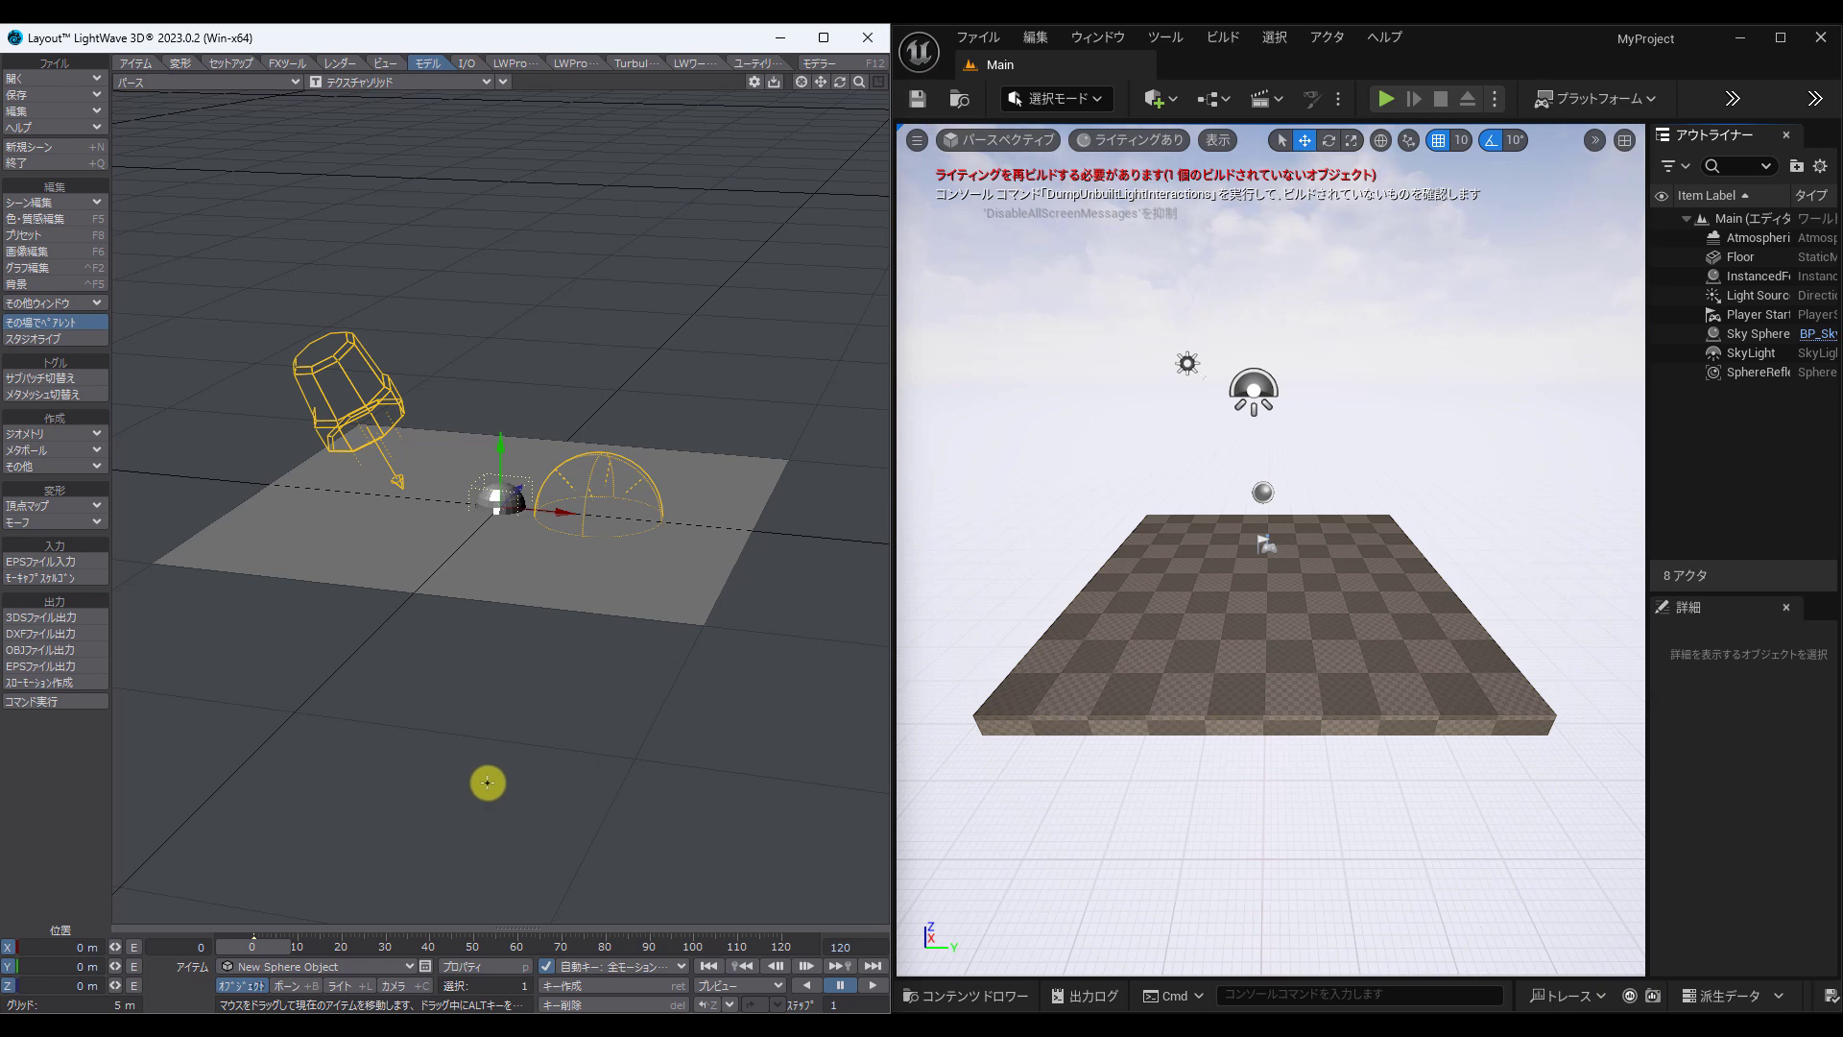
Step: Connect Unreal Bridge with Live Sync and overwrite enabled, then send the ground, sphere, camera and lights
click(464, 65)
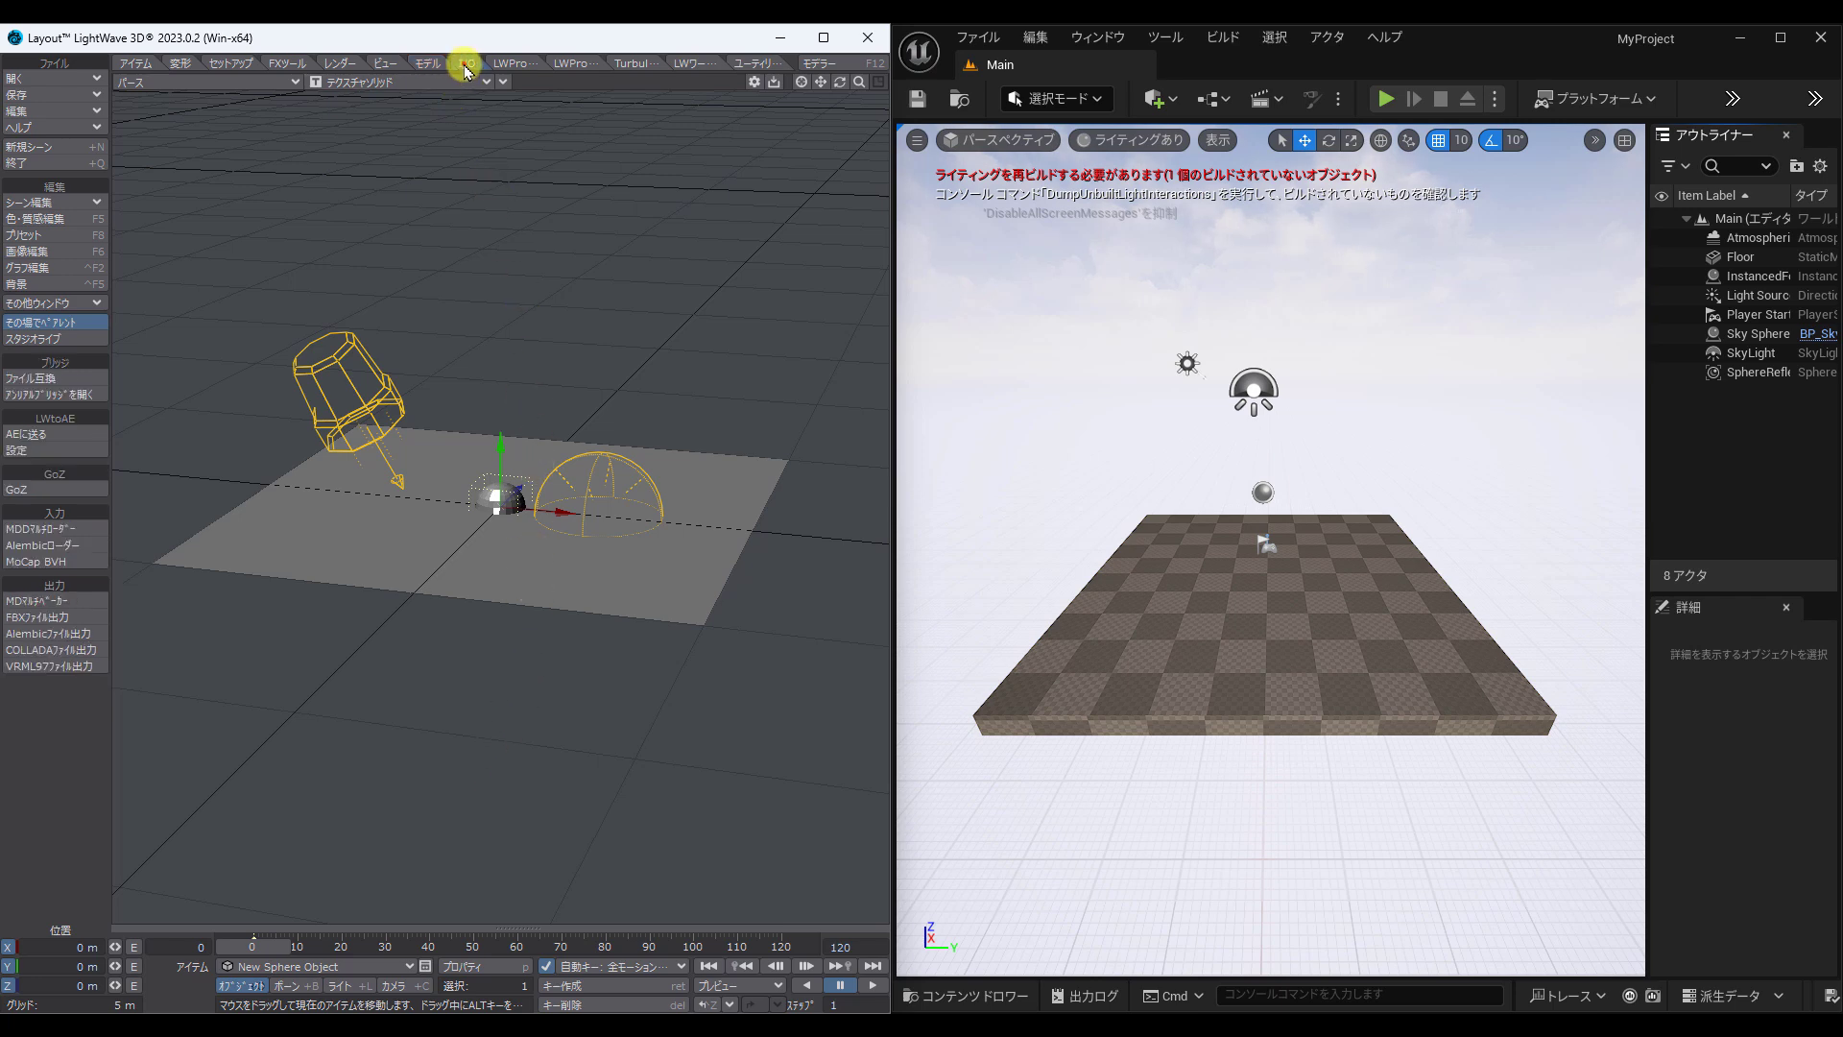
click(72, 403)
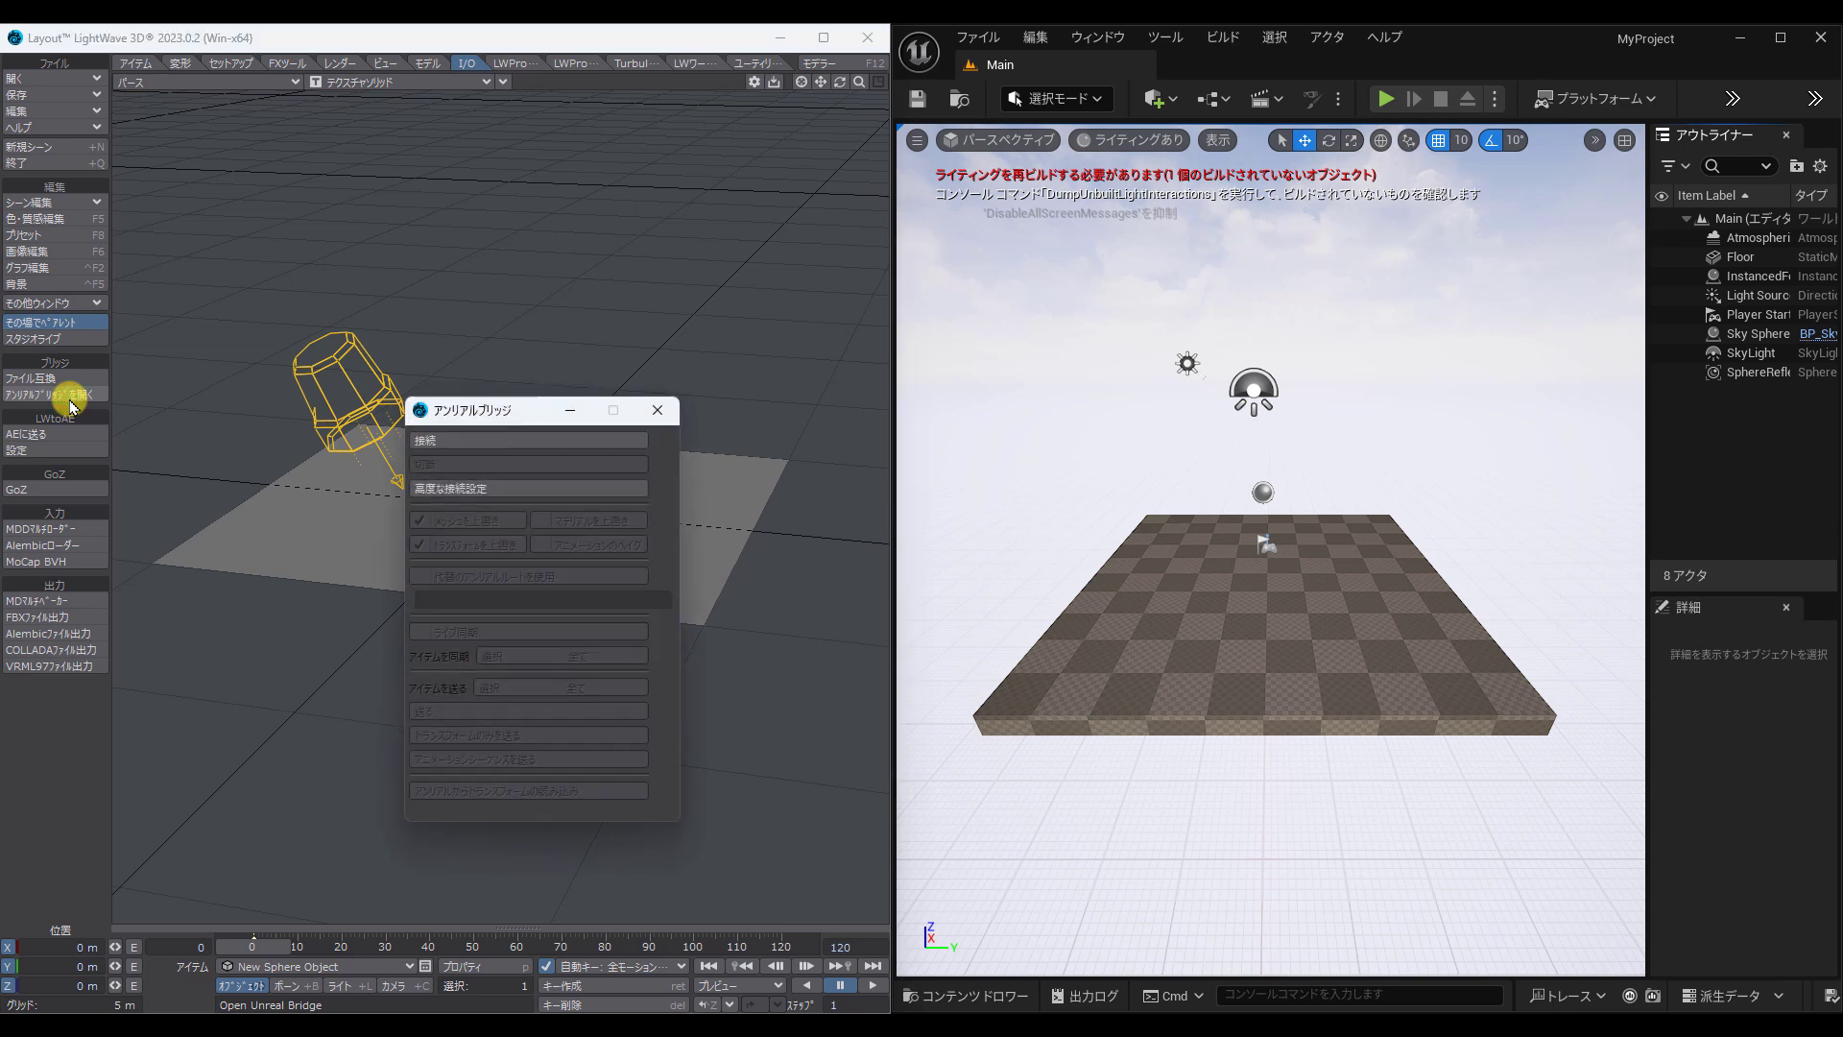
click(472, 444)
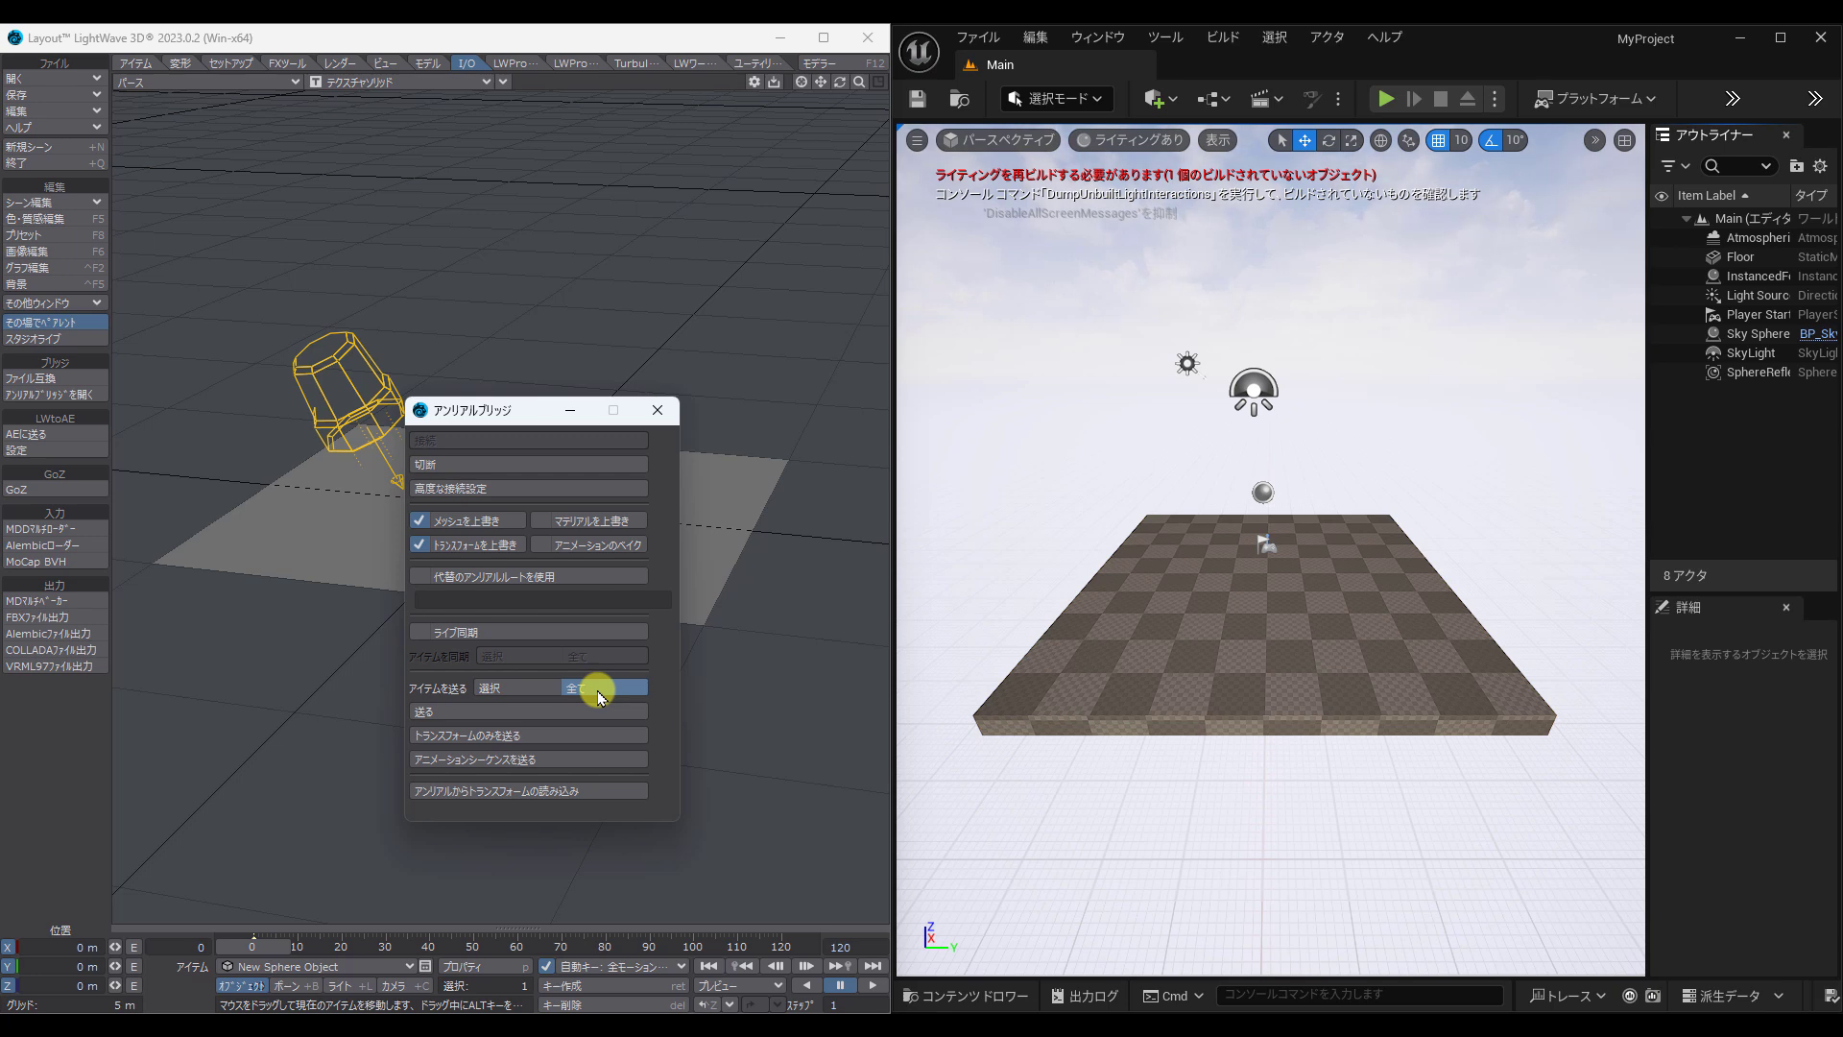
click(516, 634)
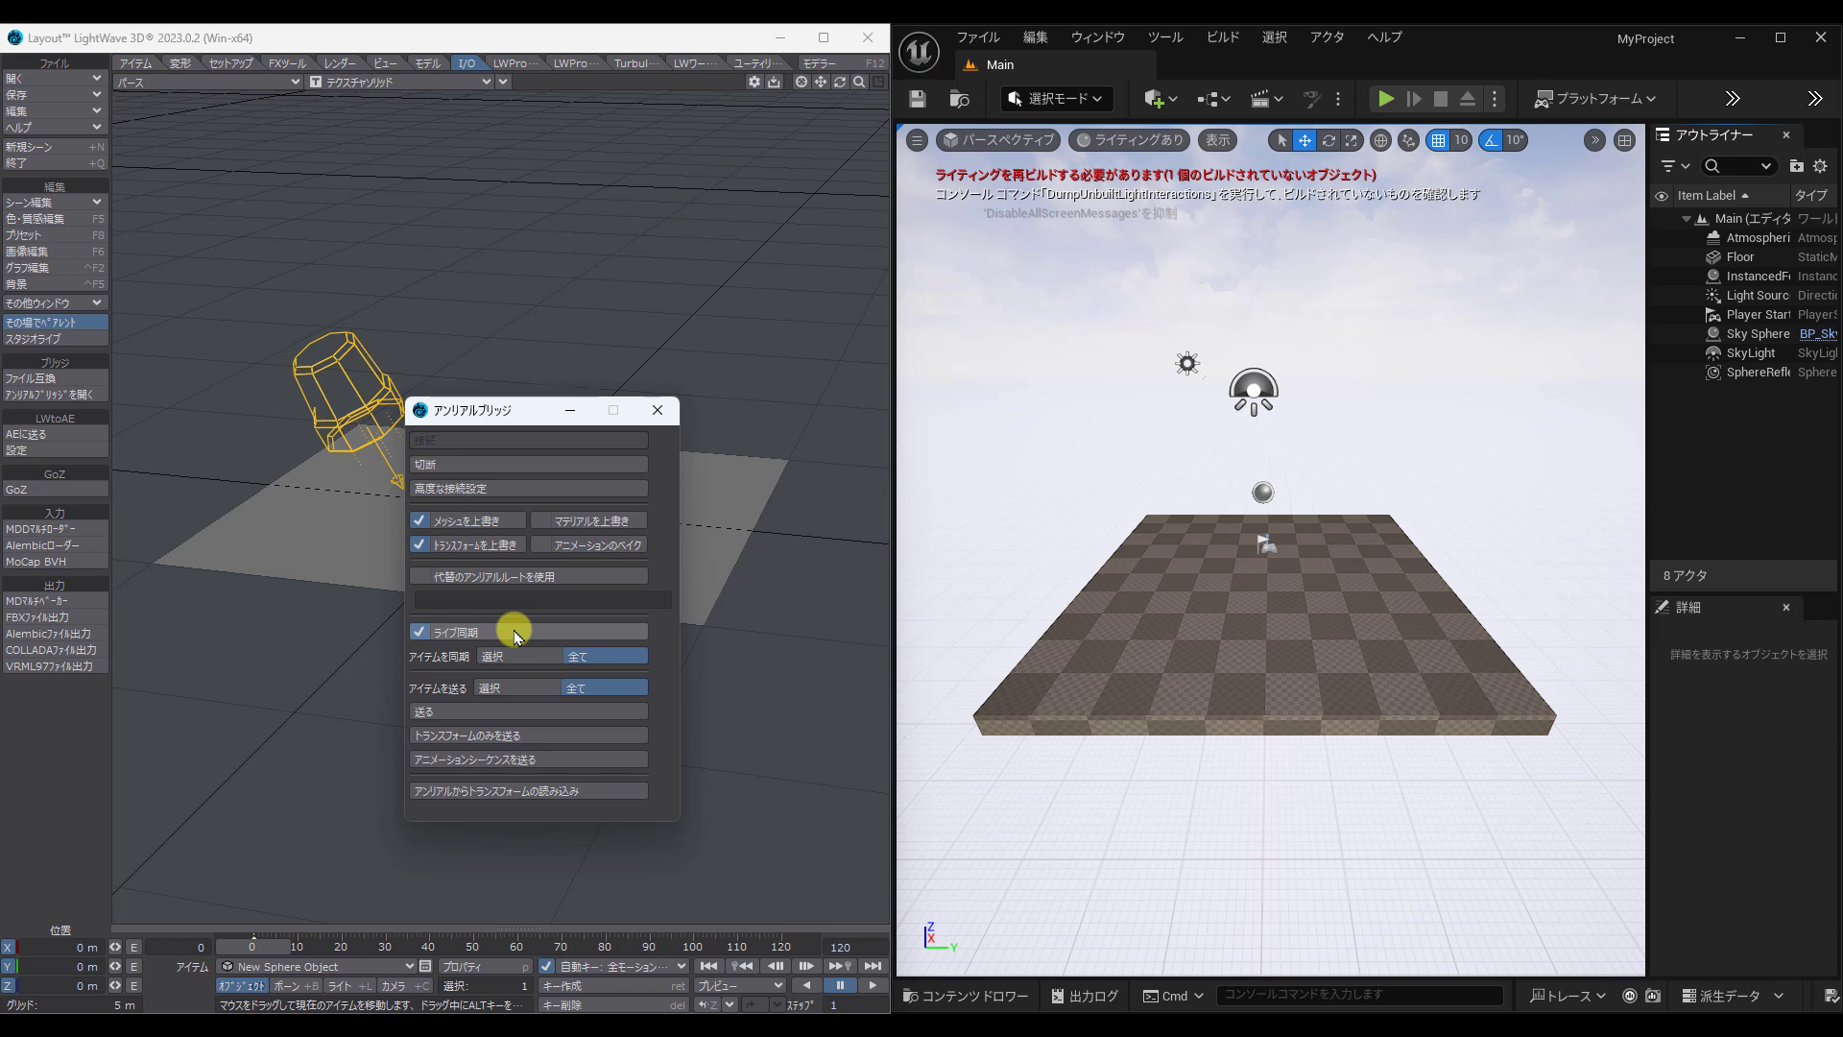
click(464, 655)
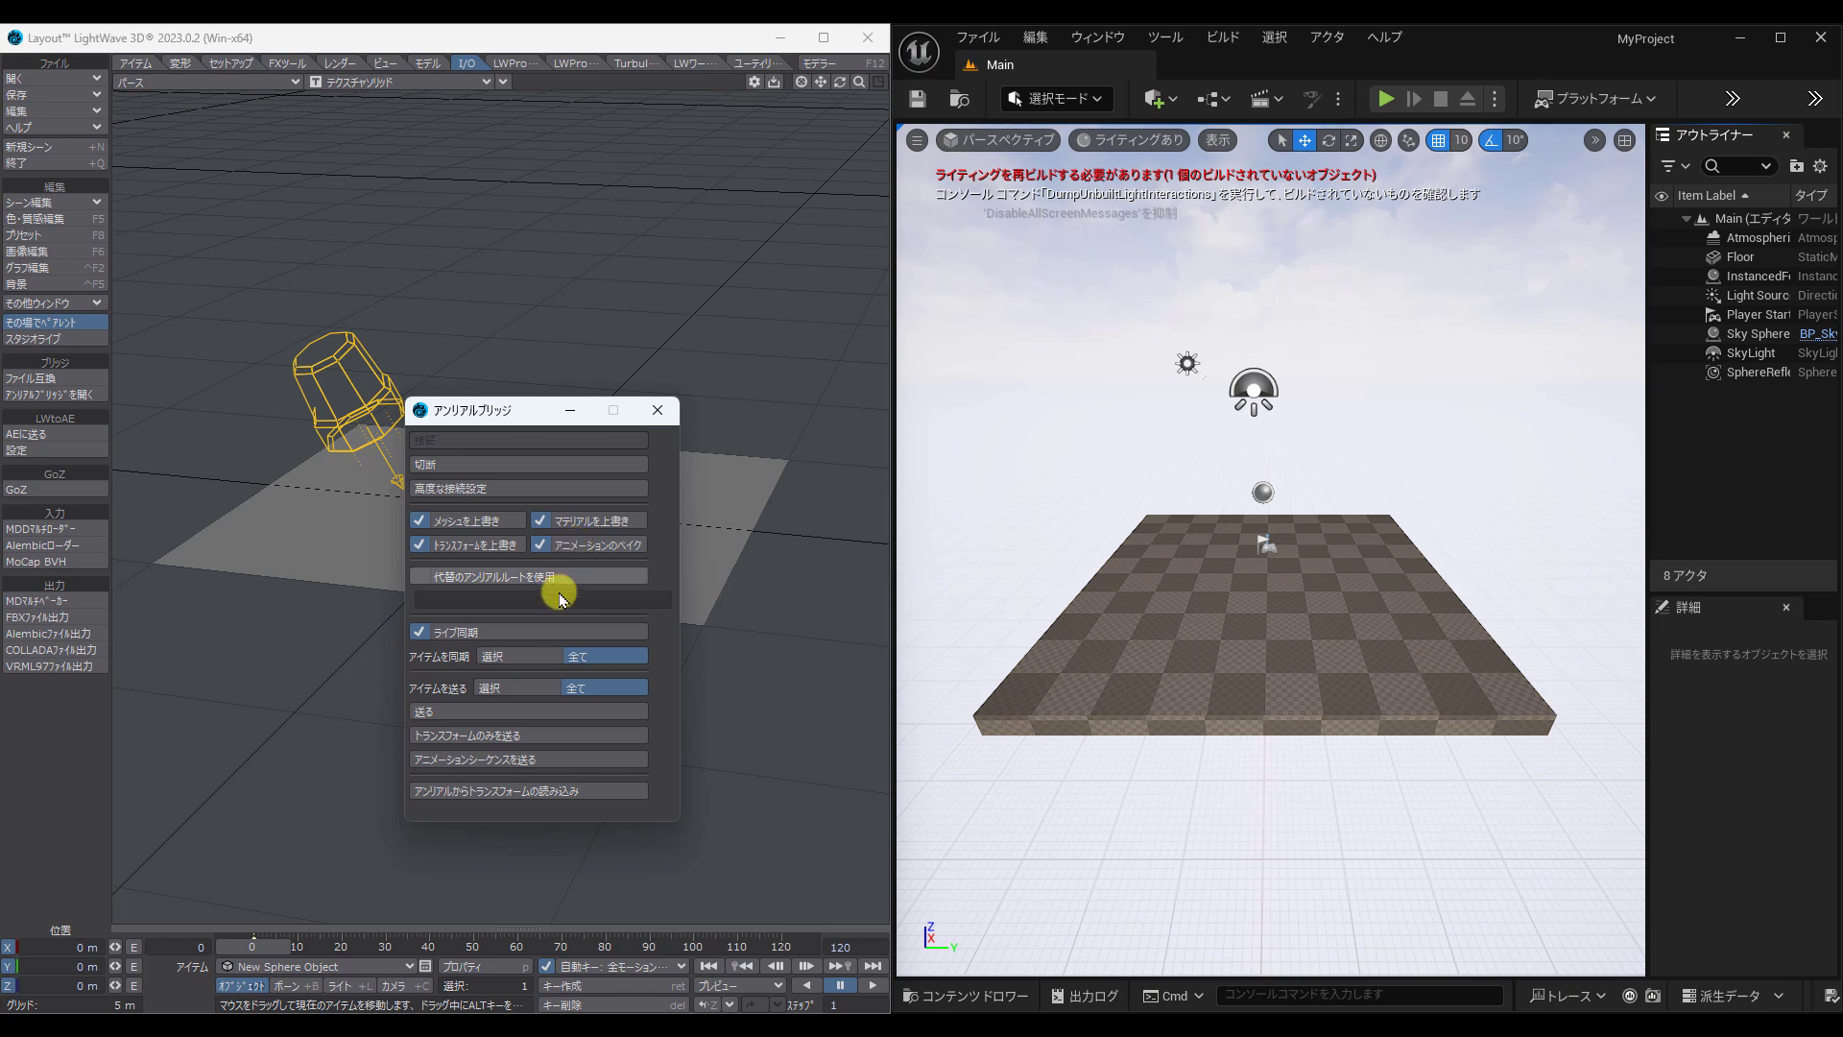
click(483, 716)
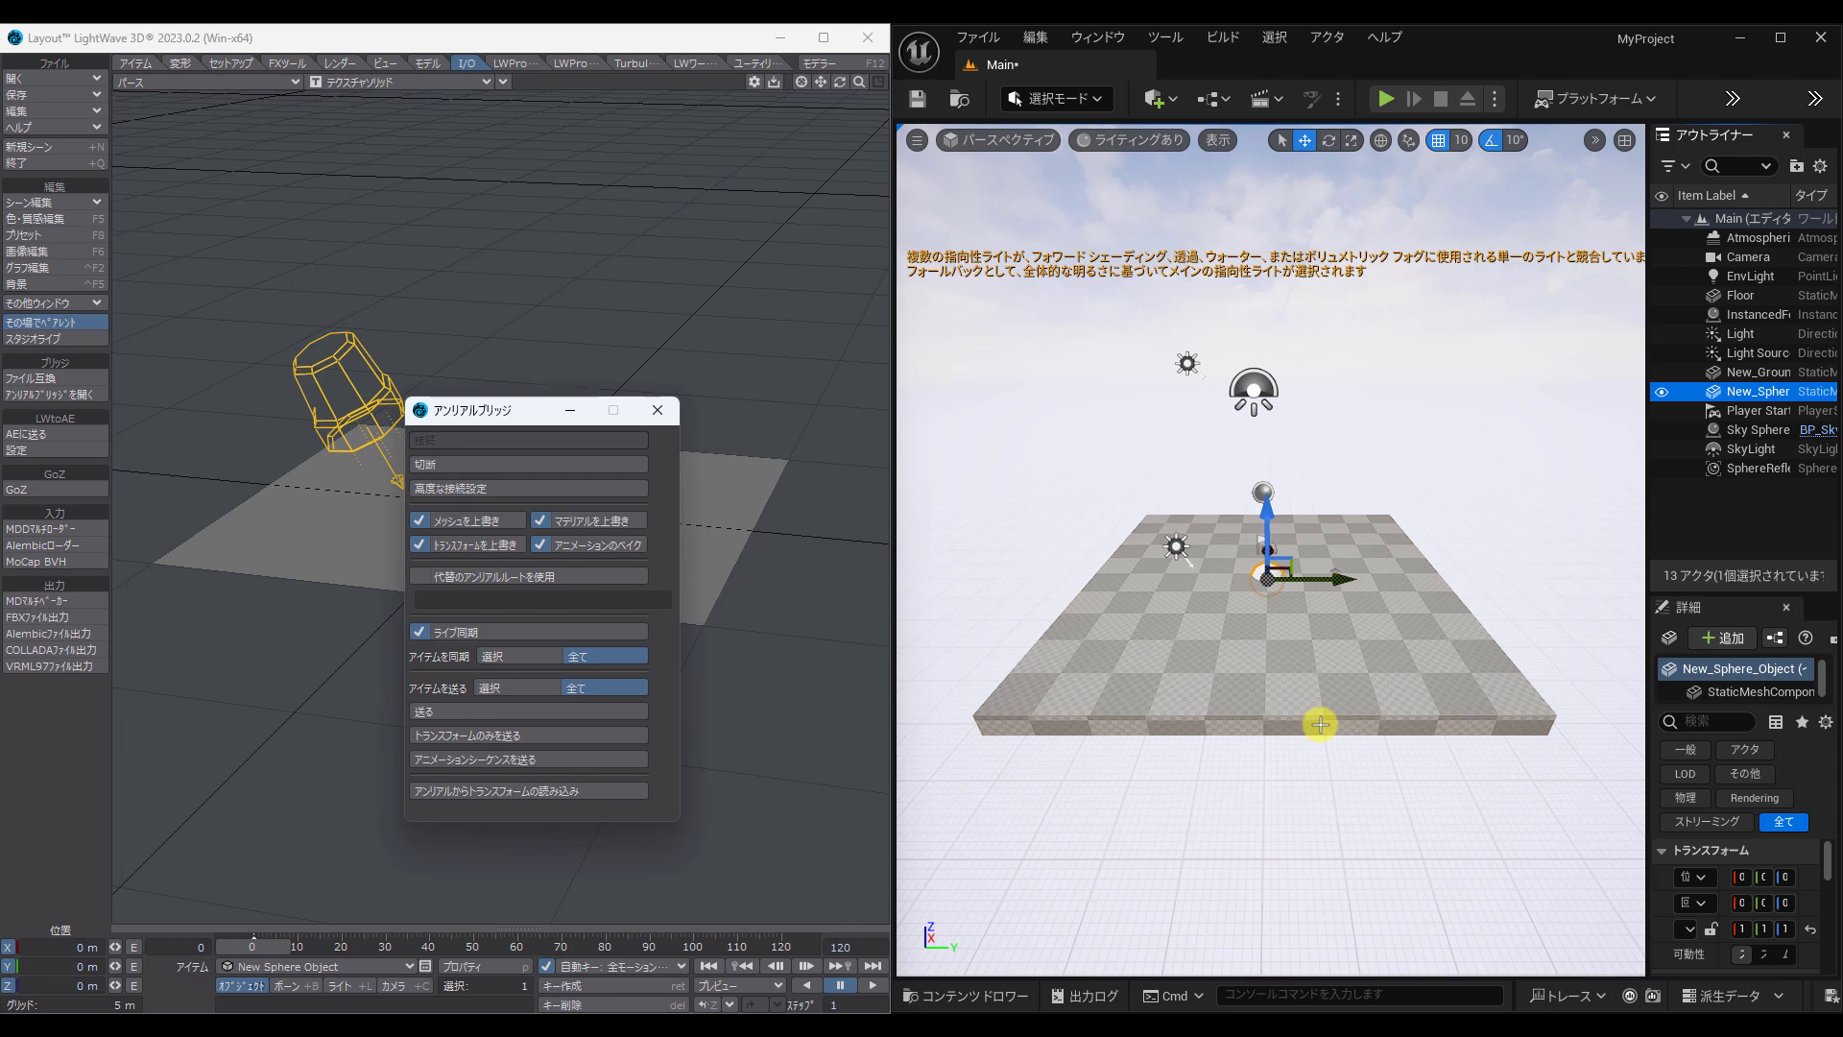
Step: Delete the SphereReflectionCapture, SkyLight, Sky Sphere, Atmospheric Fog and Floor actors
click(1753, 471)
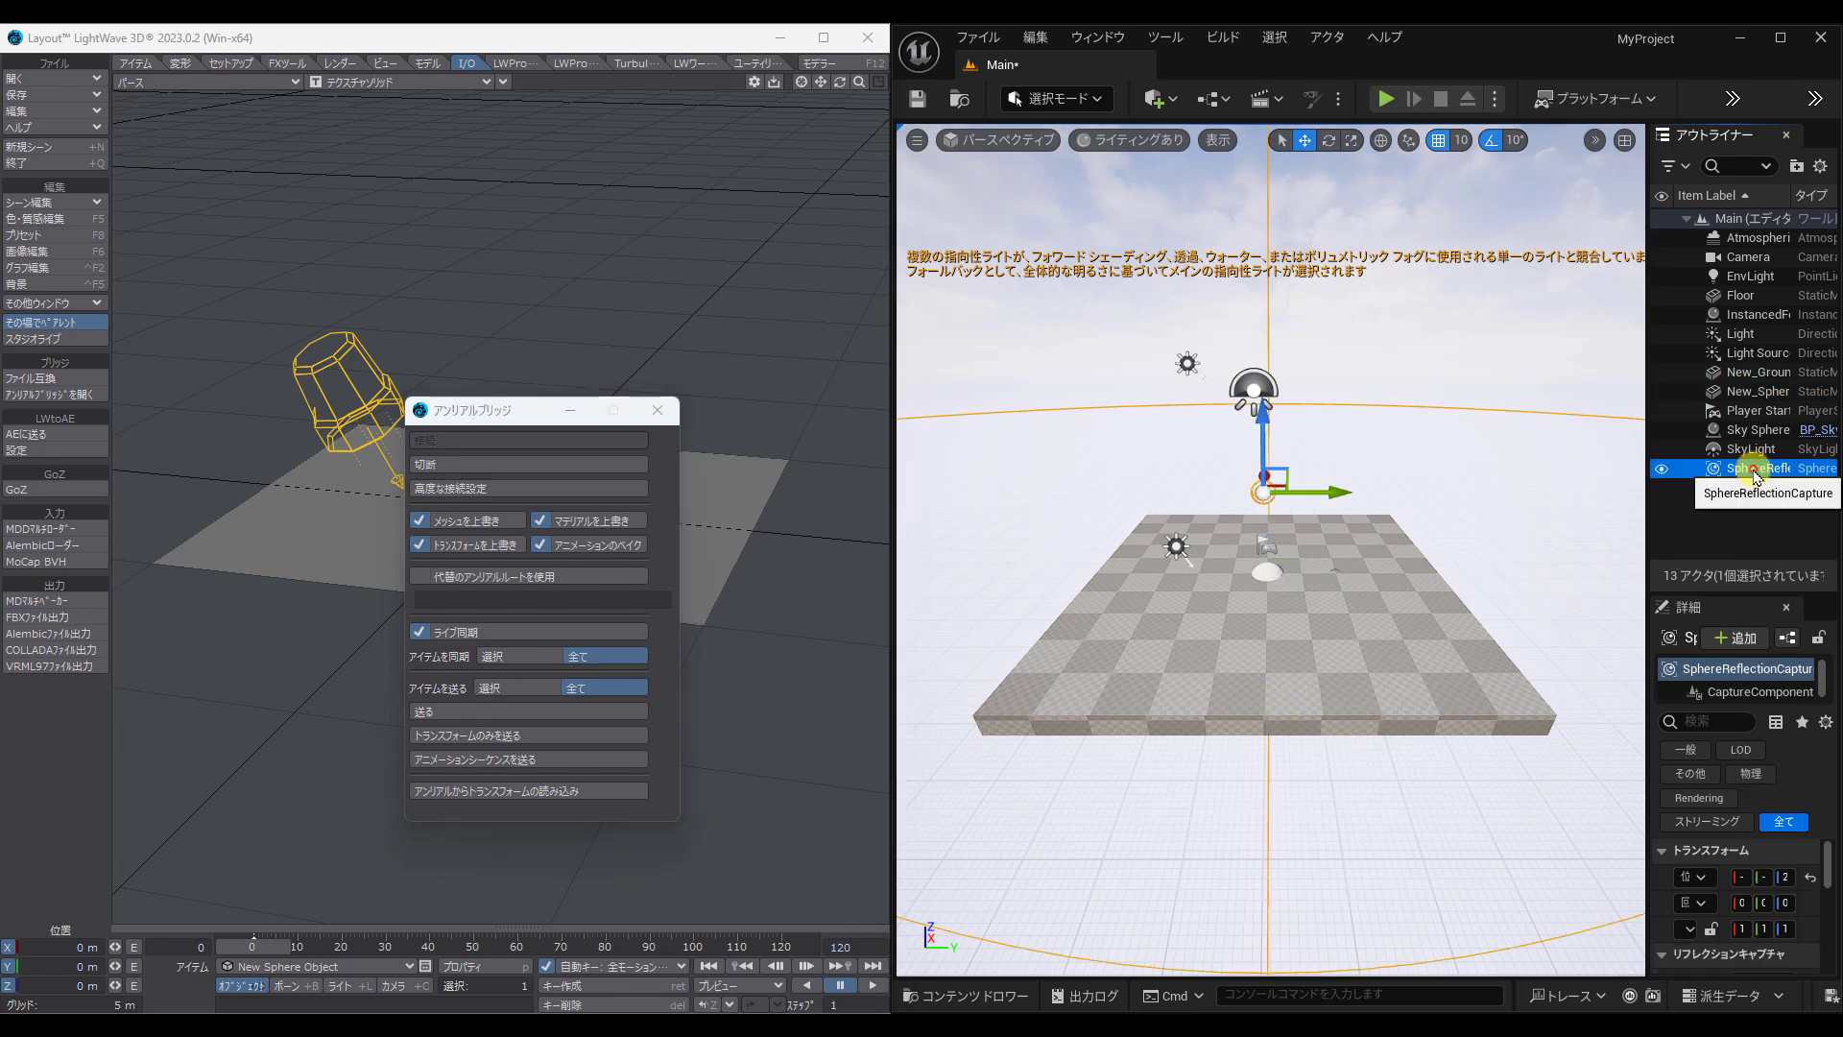
key(Delete)
click(1753, 448)
key(Delete)
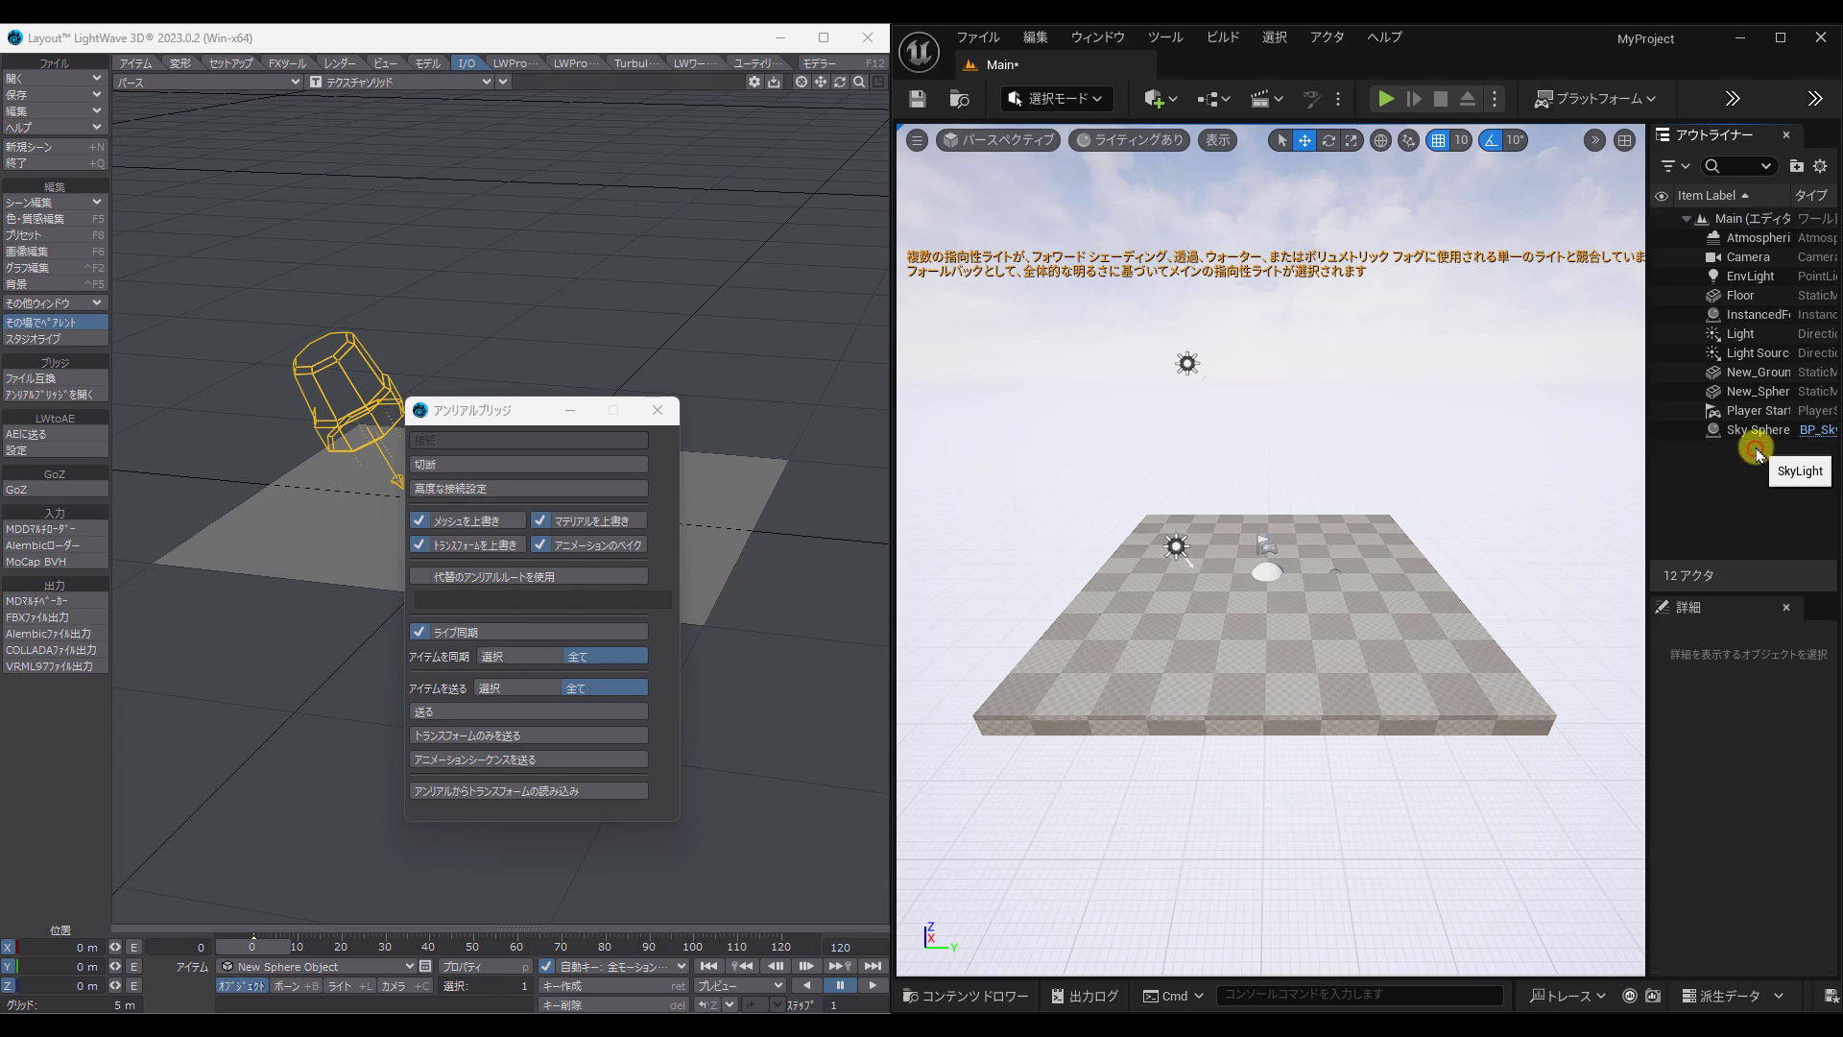
click(1760, 434)
key(Delete)
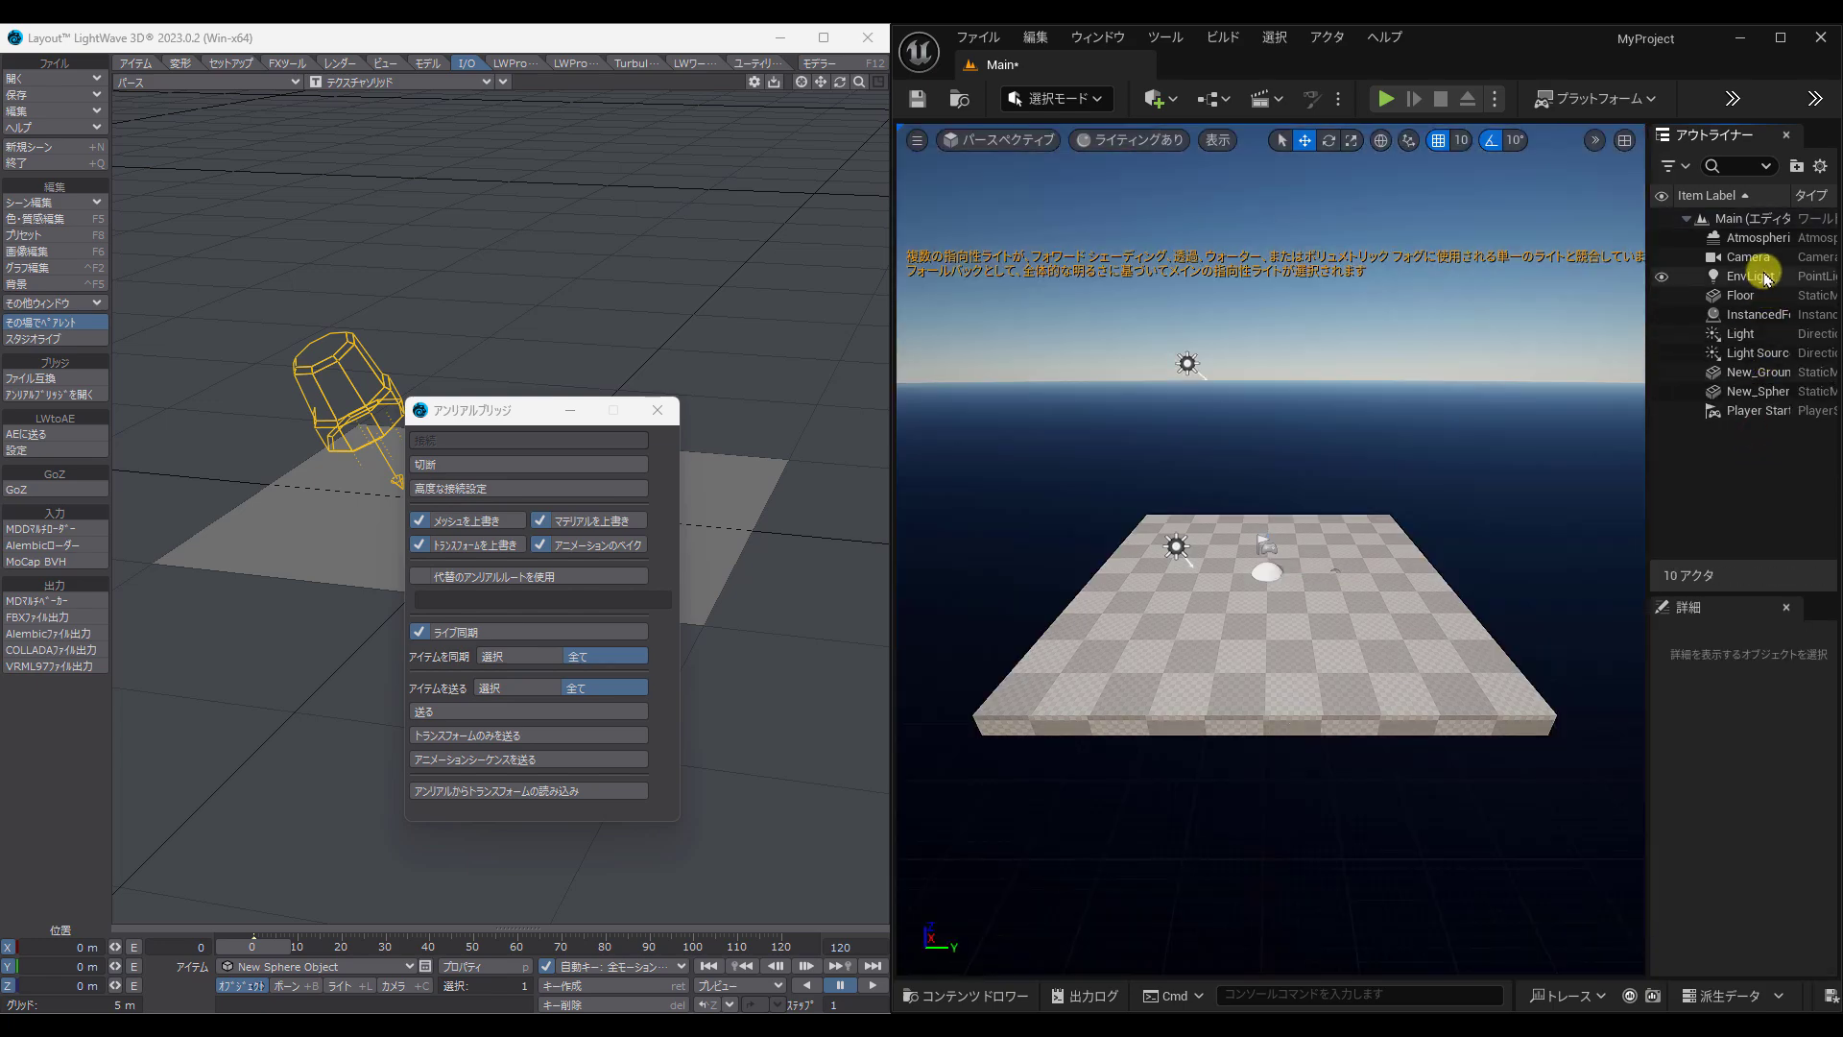
click(1767, 237)
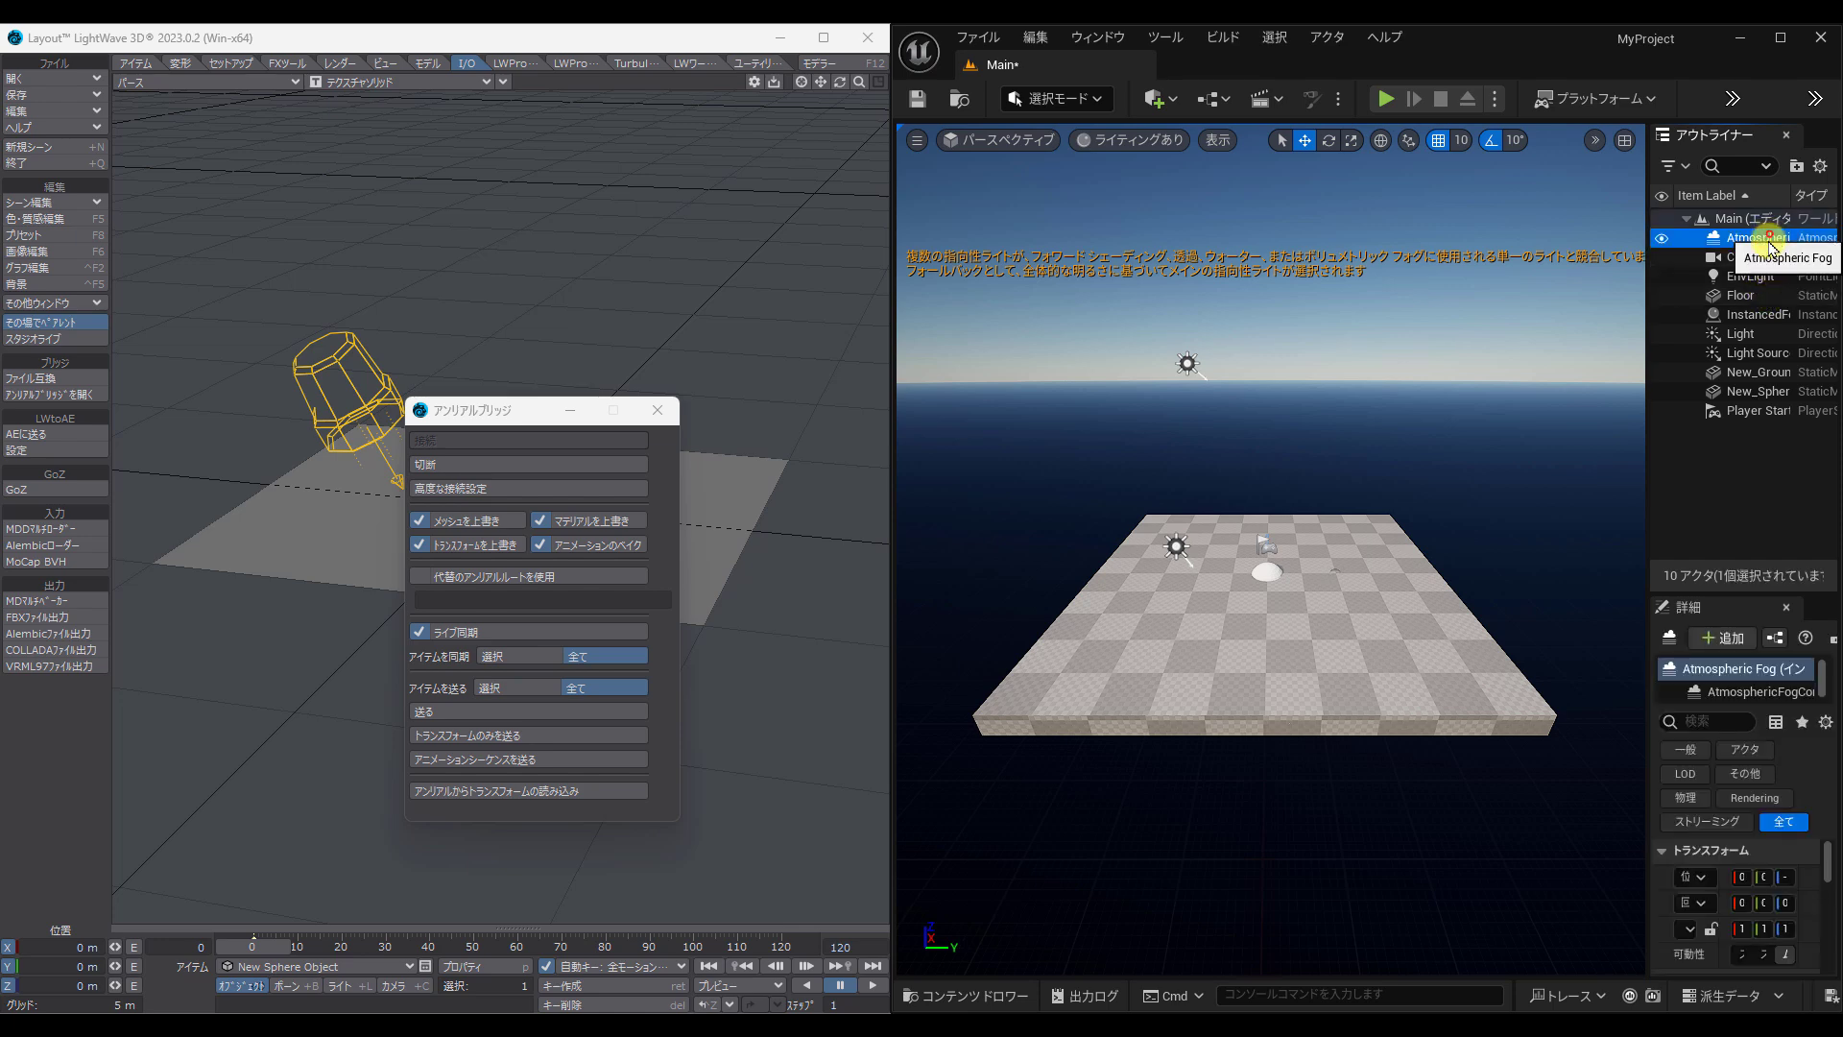
key(Delete)
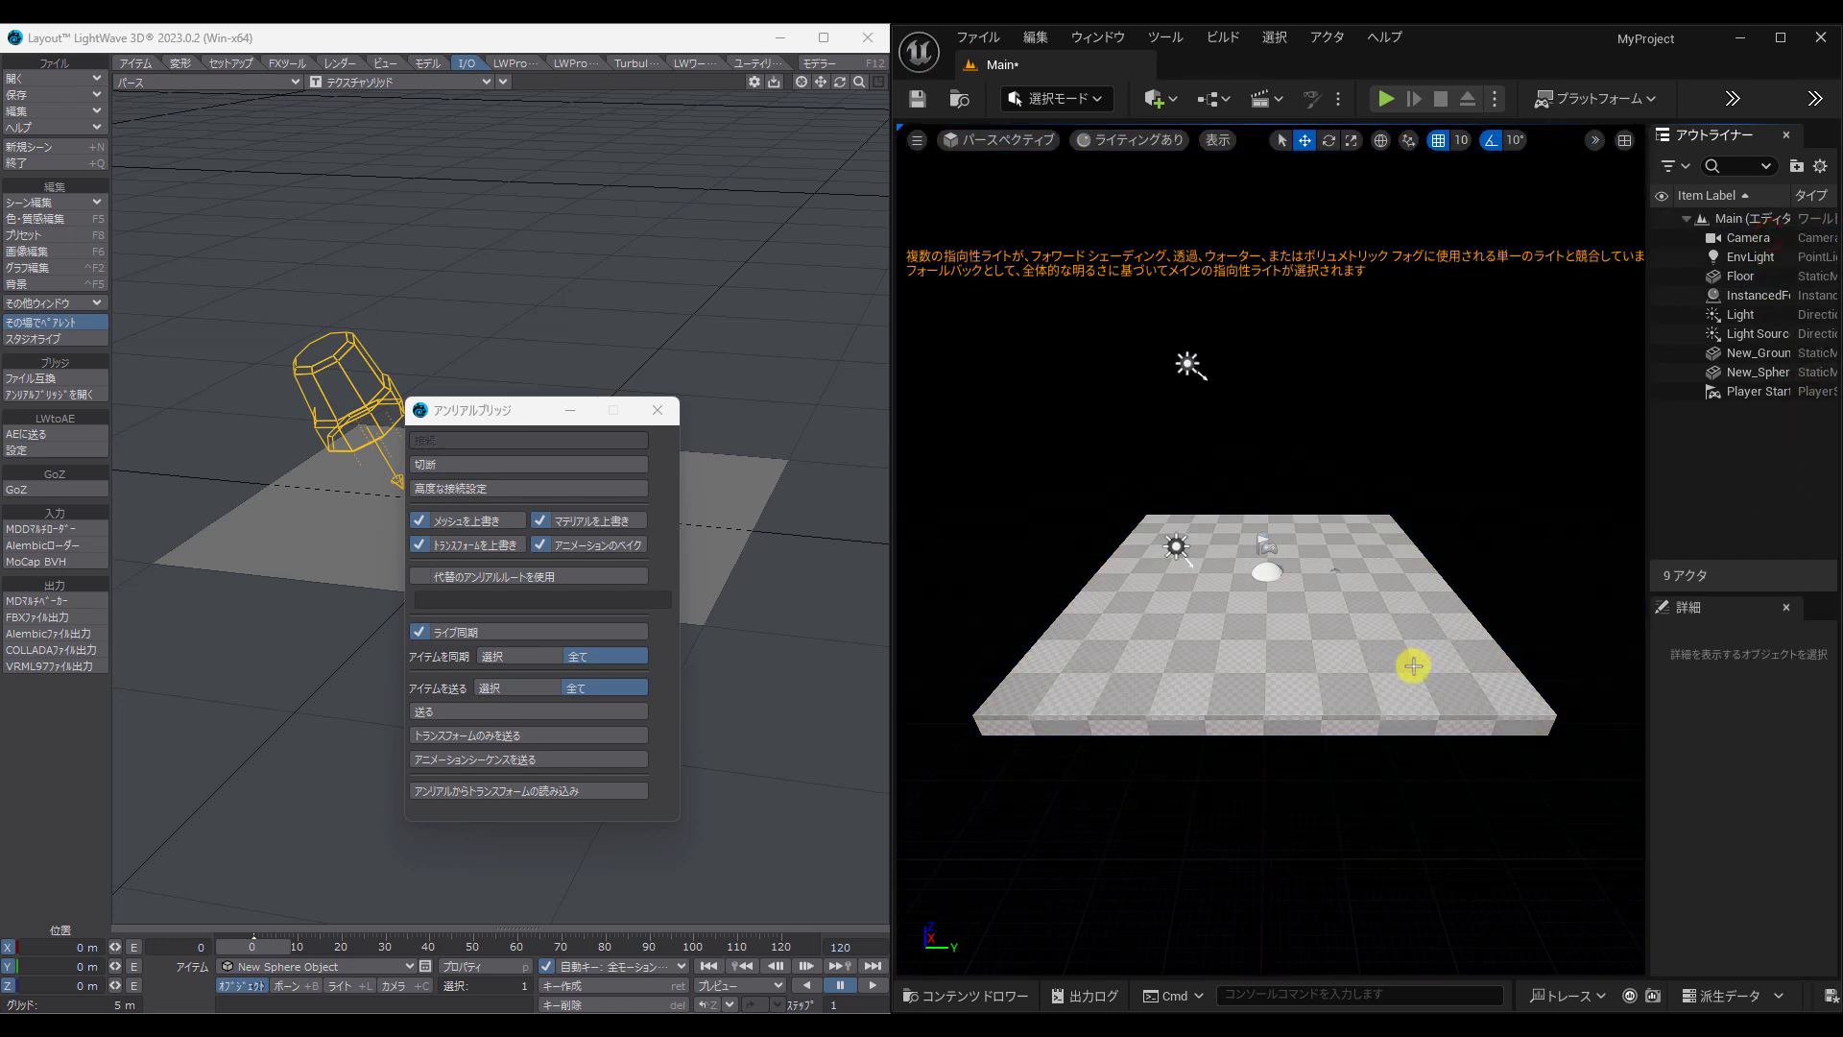
click(1325, 679)
key(Delete)
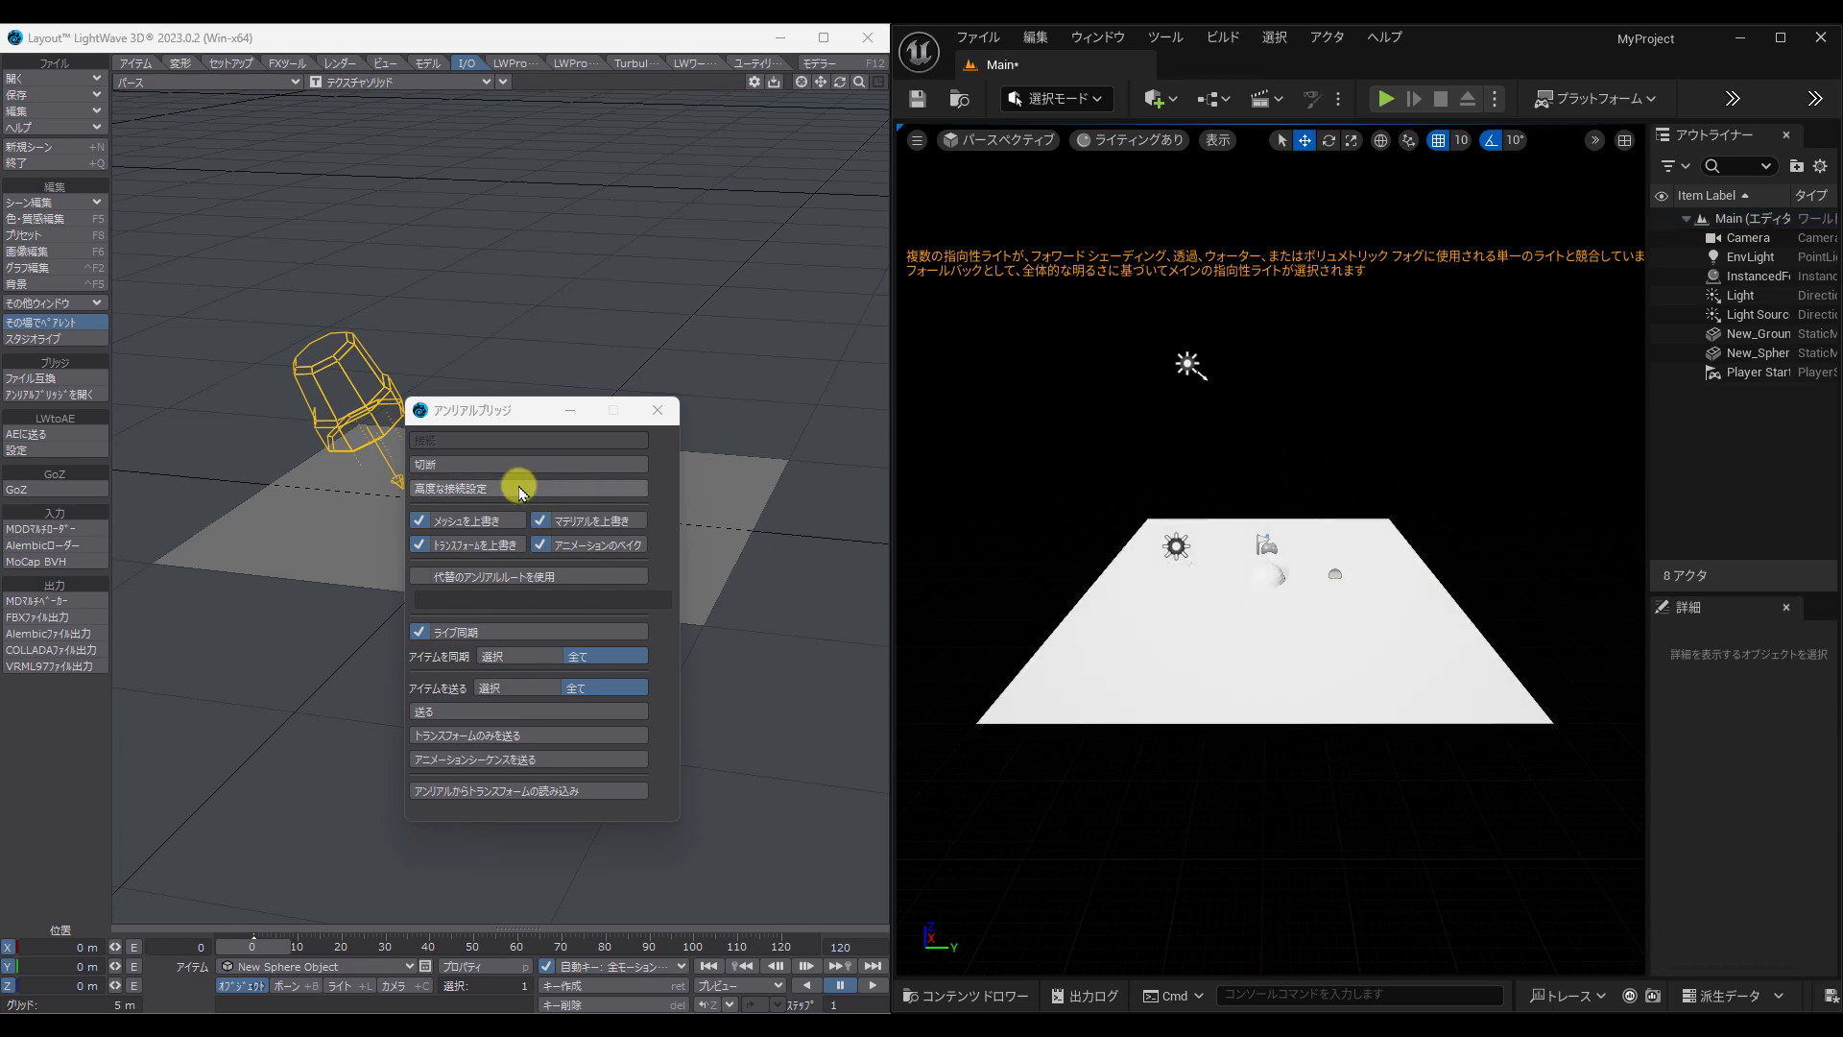
Step: Lift New Sphere Object to test live sync, then return it to 0 m, 0 m, 0 m
drag(441, 410, 96, 527)
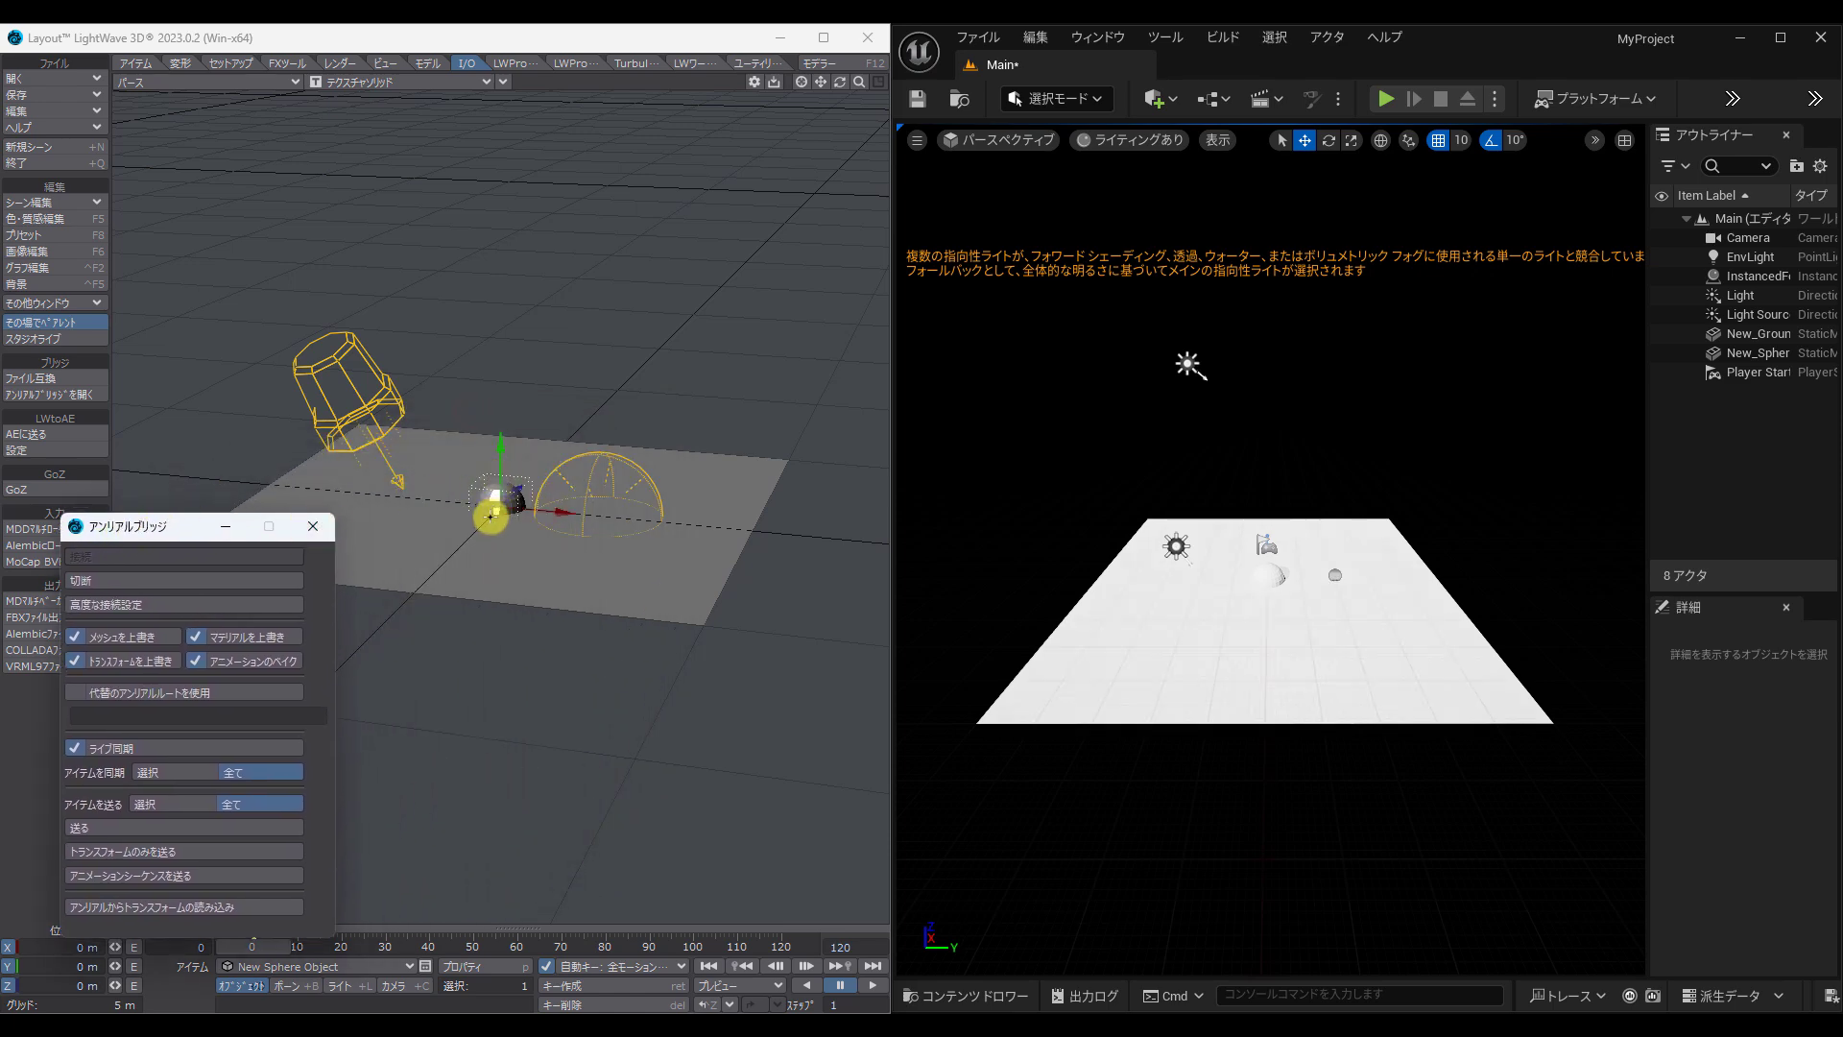
drag(496, 509, 499, 449)
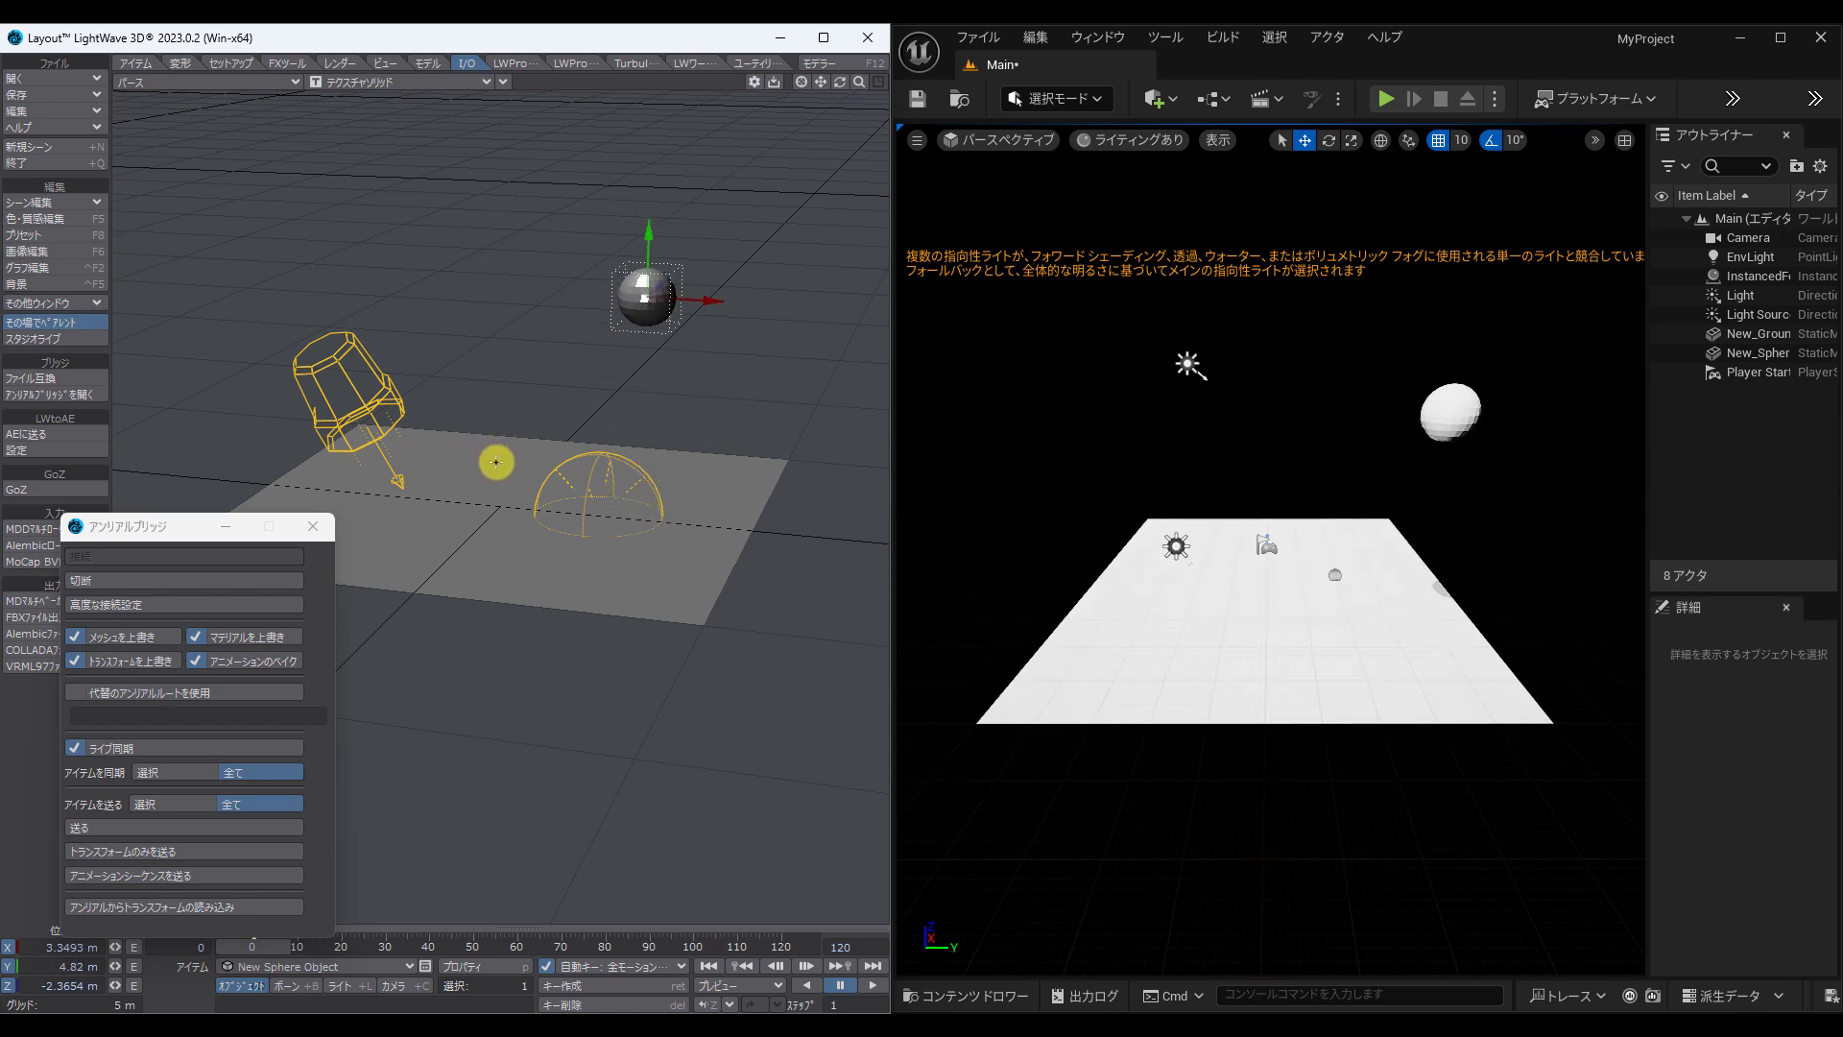
drag(496, 462, 496, 463)
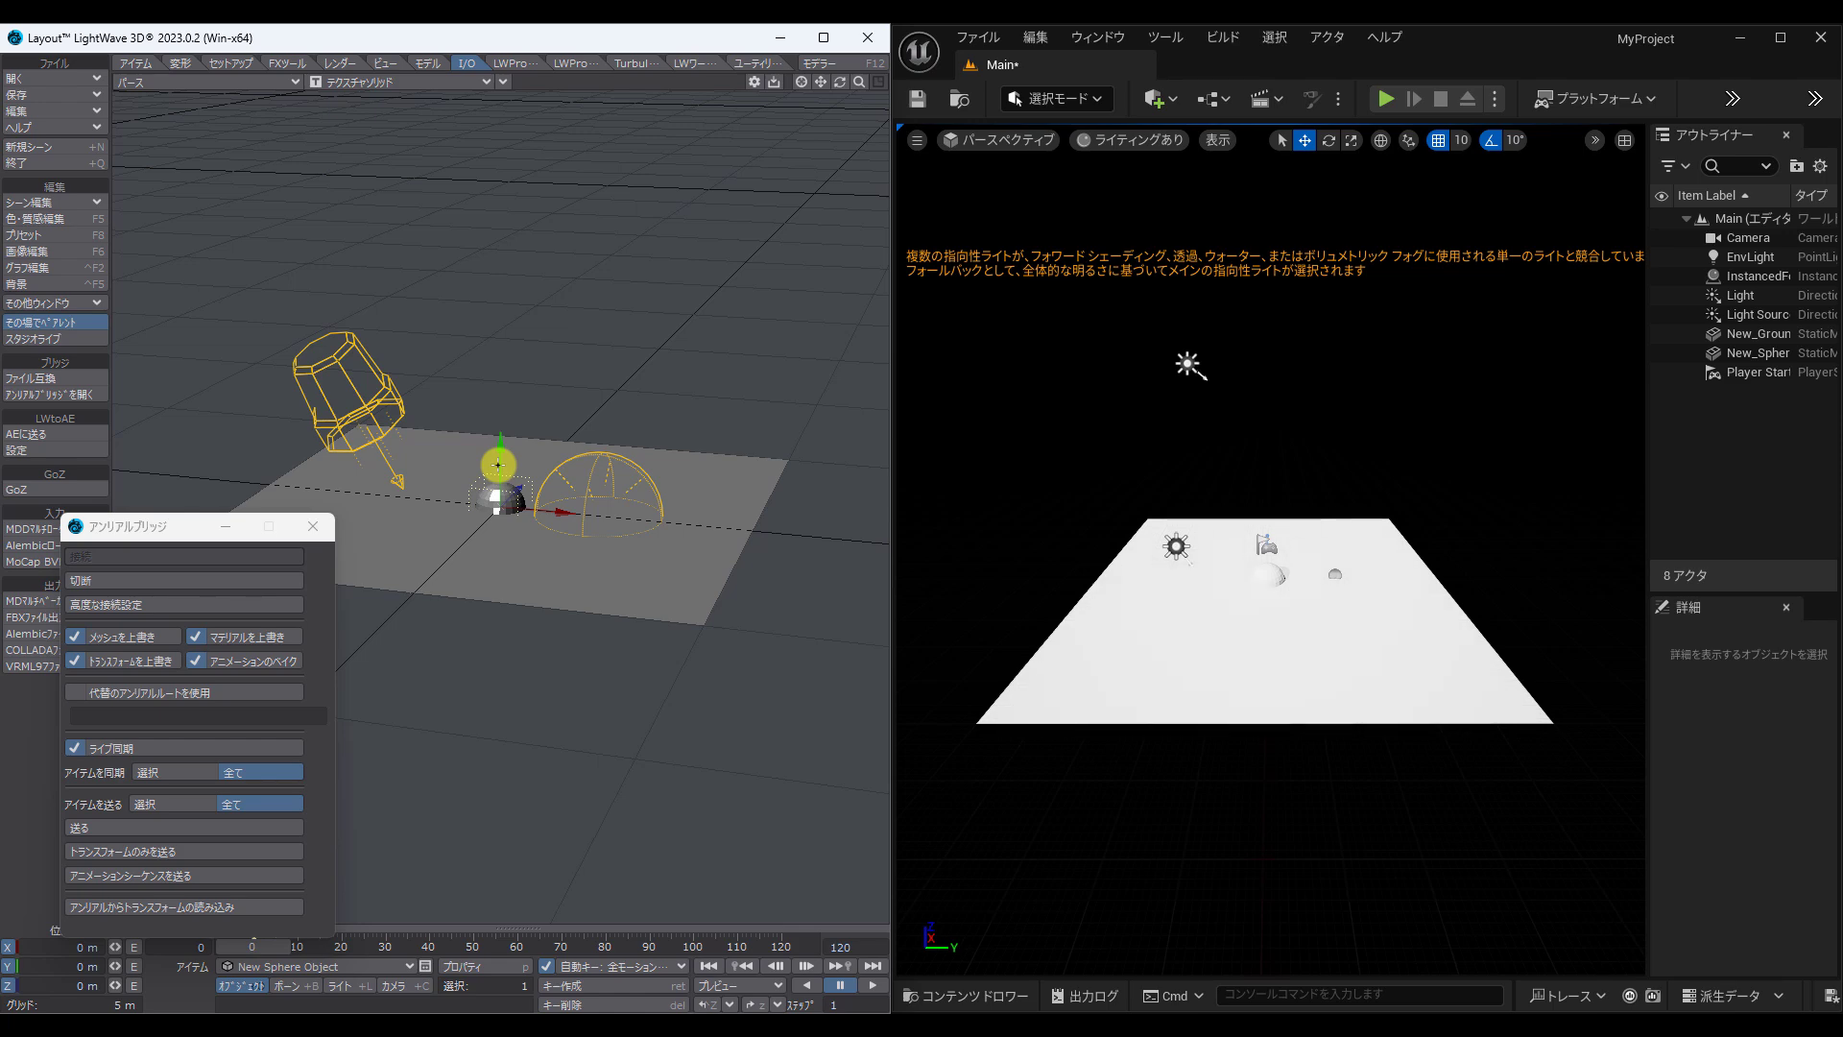
Step: Set LightWave's viewport to Camera View and pilot Unreal's viewport through Camera
click(240, 83)
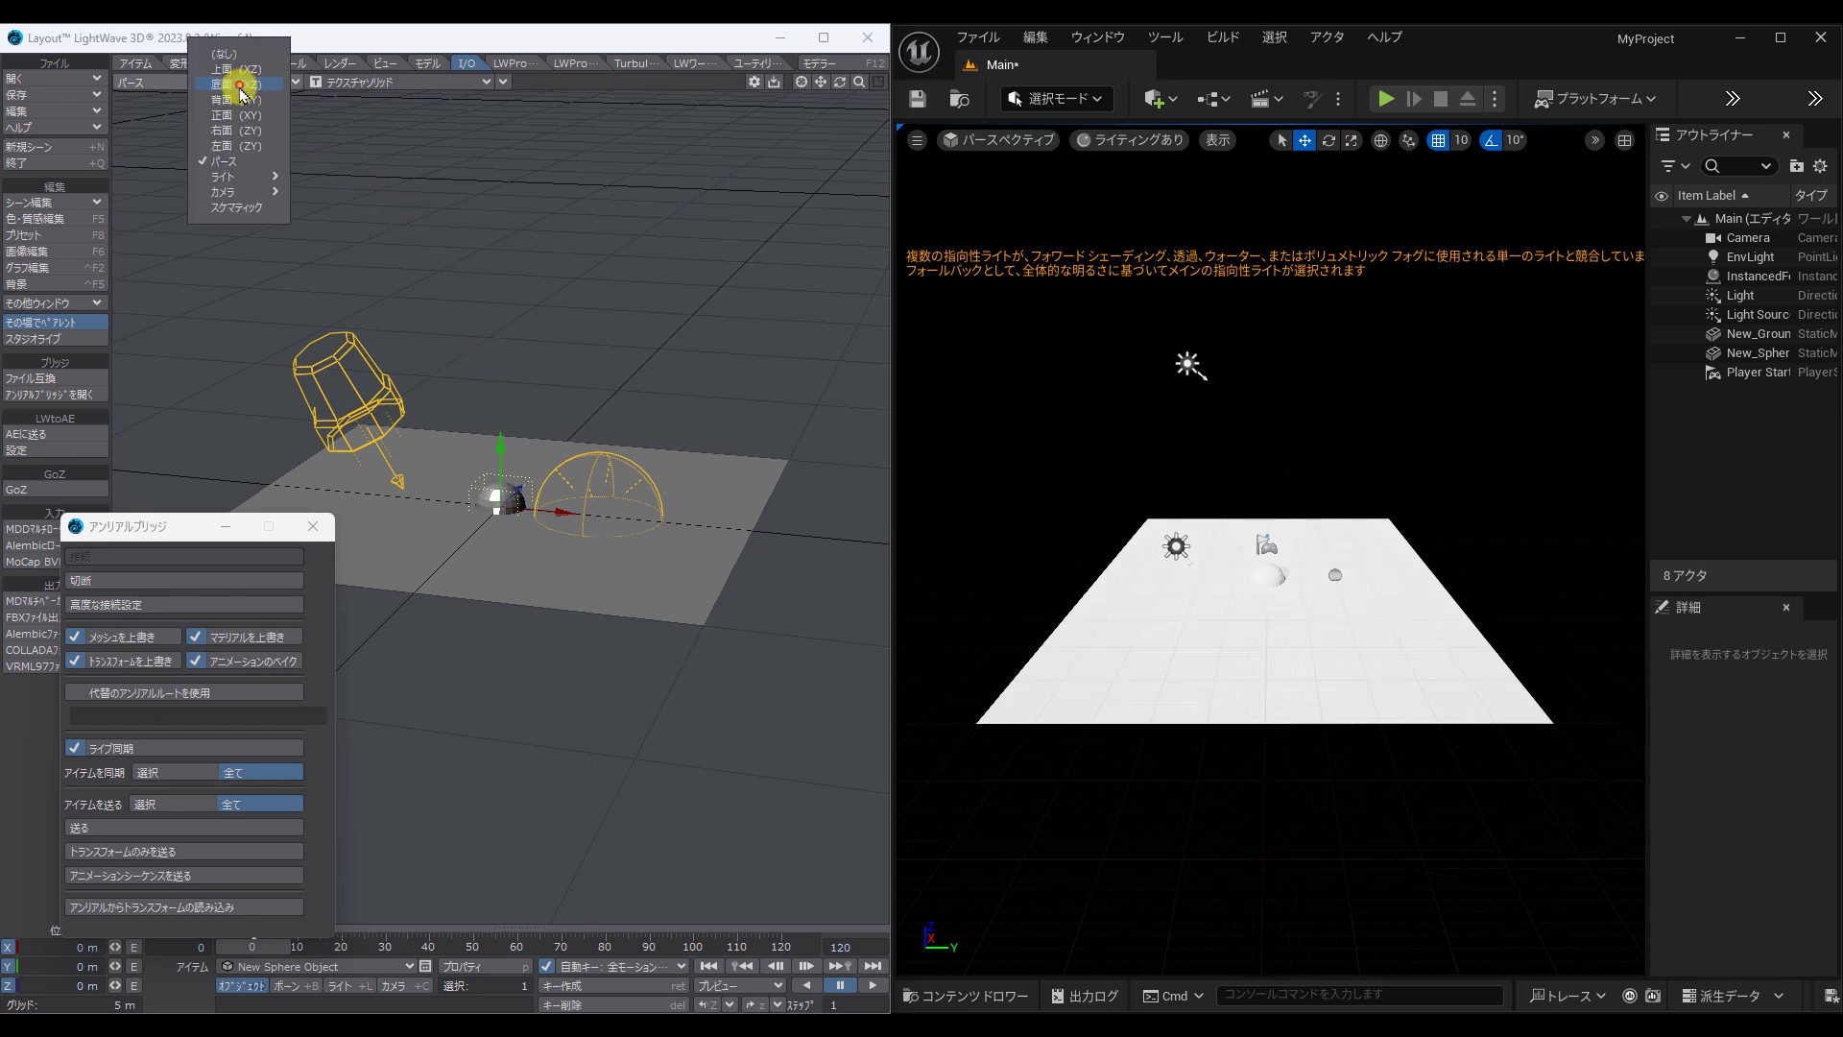
click(240, 192)
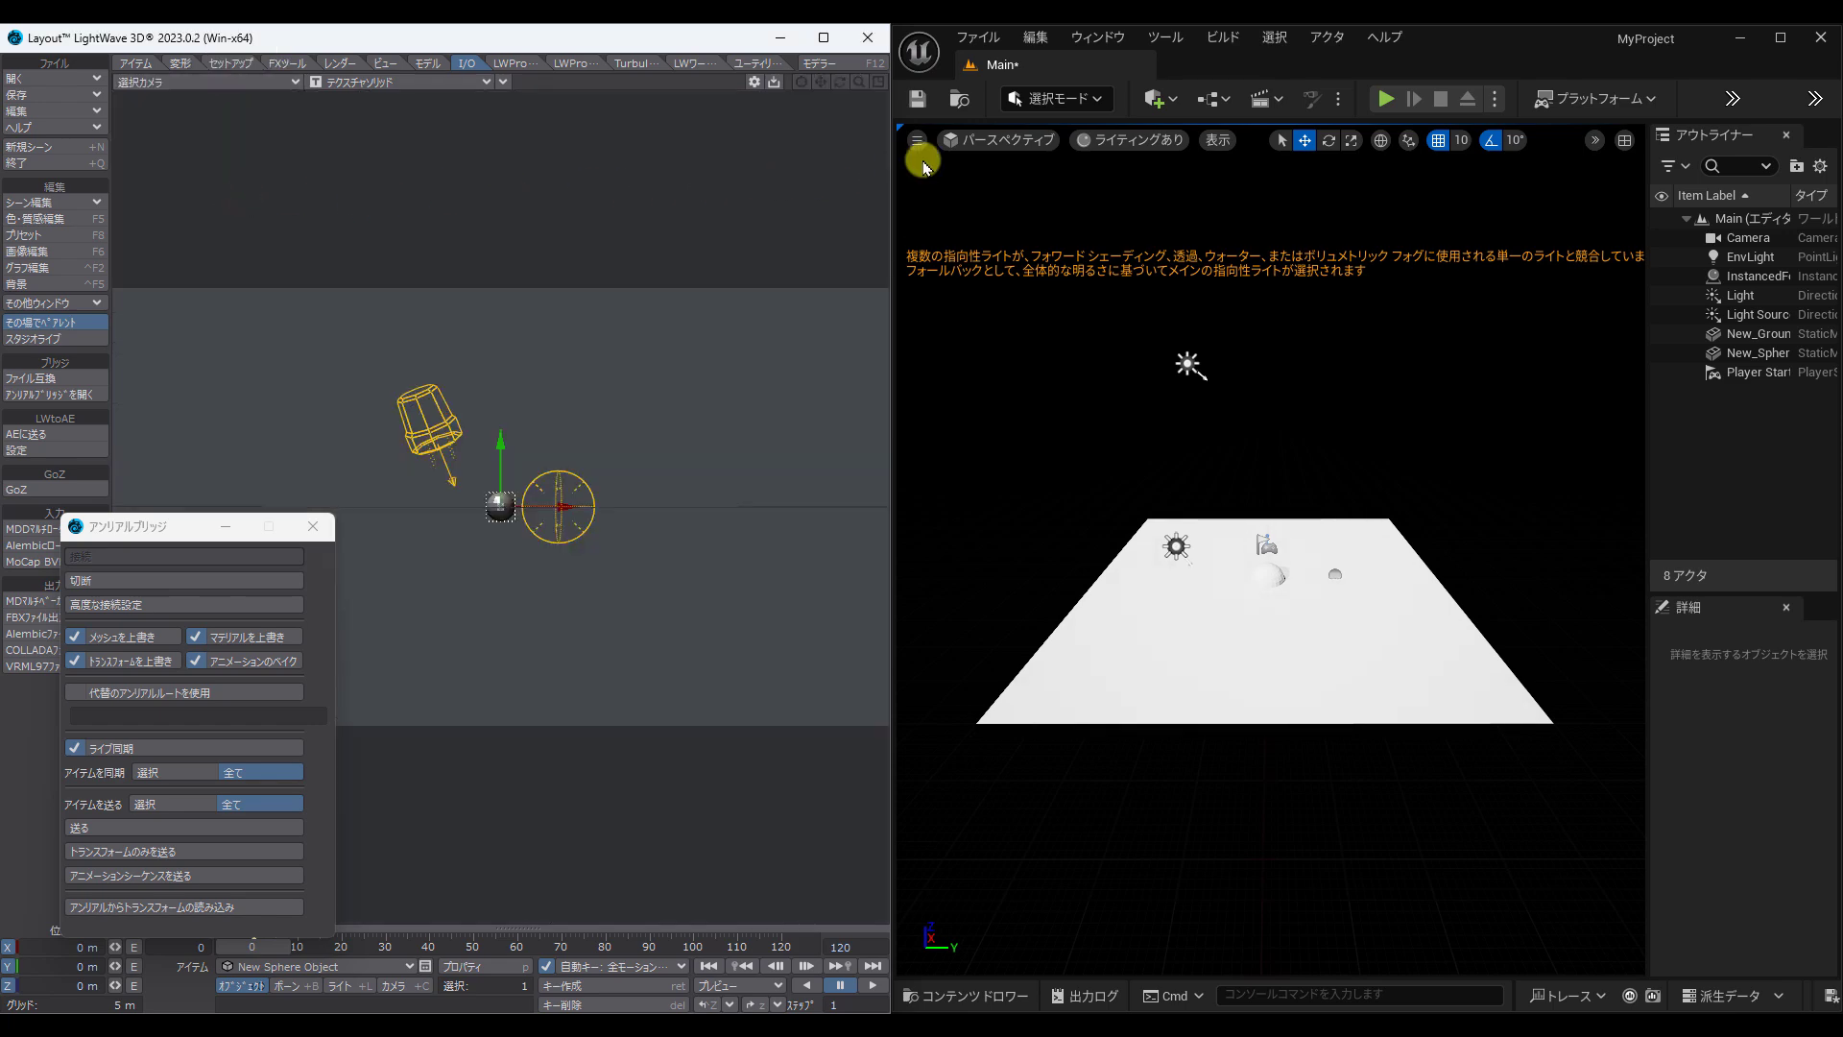
click(999, 139)
click(999, 379)
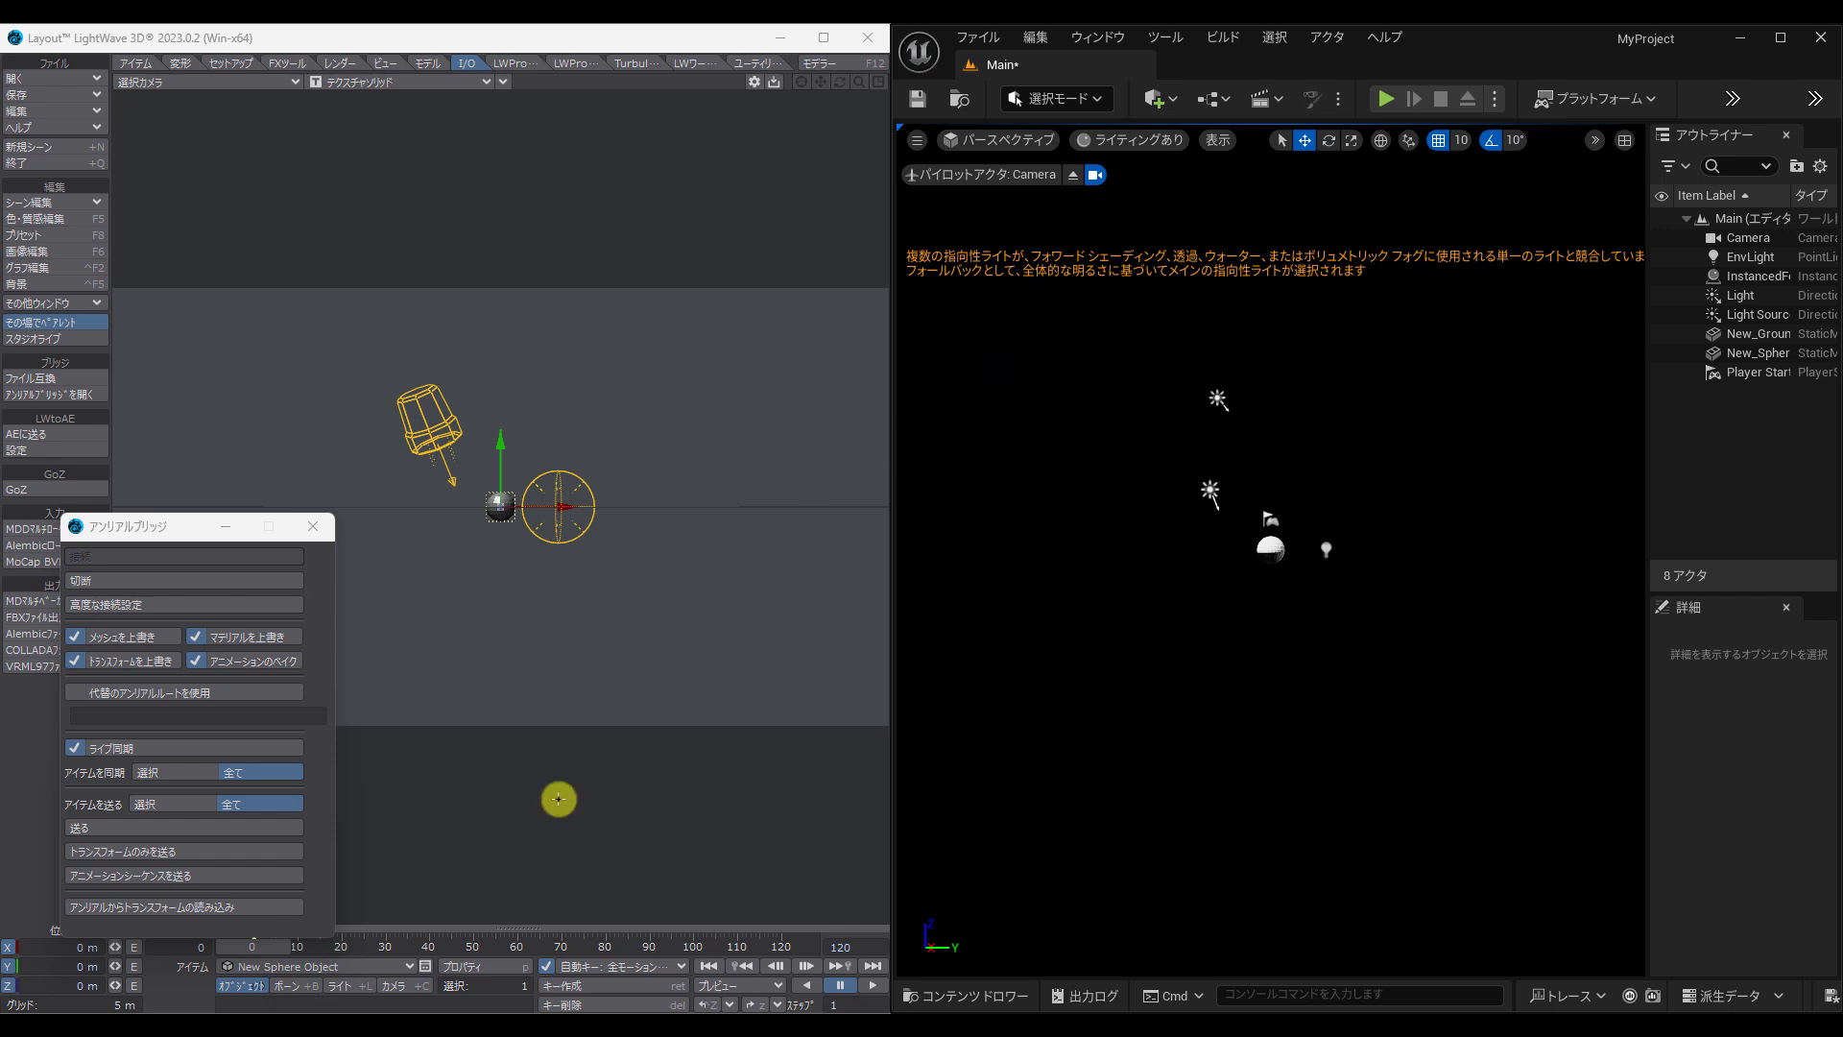
Step: Rotate and raise the camera to frame the ground, ending at -1.2826 m, 4.675 m, -16.2259 m
click(413, 986)
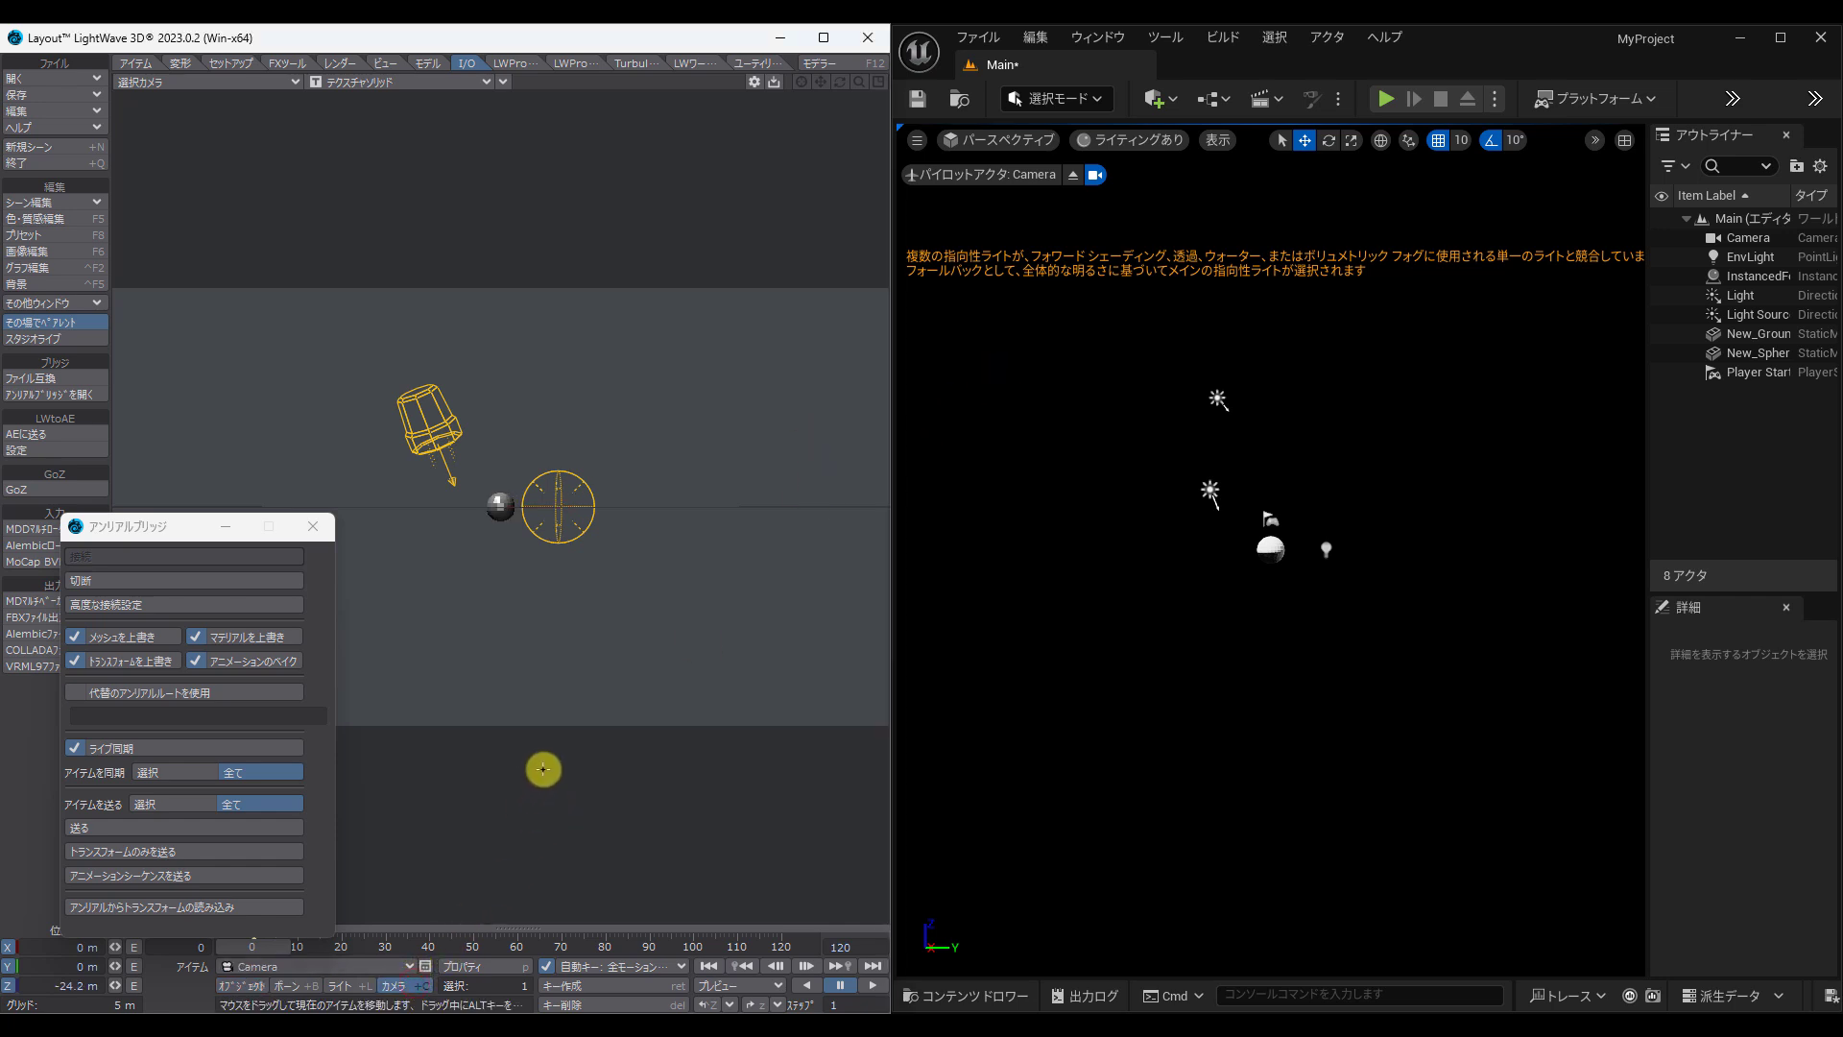
key(y)
drag(544, 766, 568, 587)
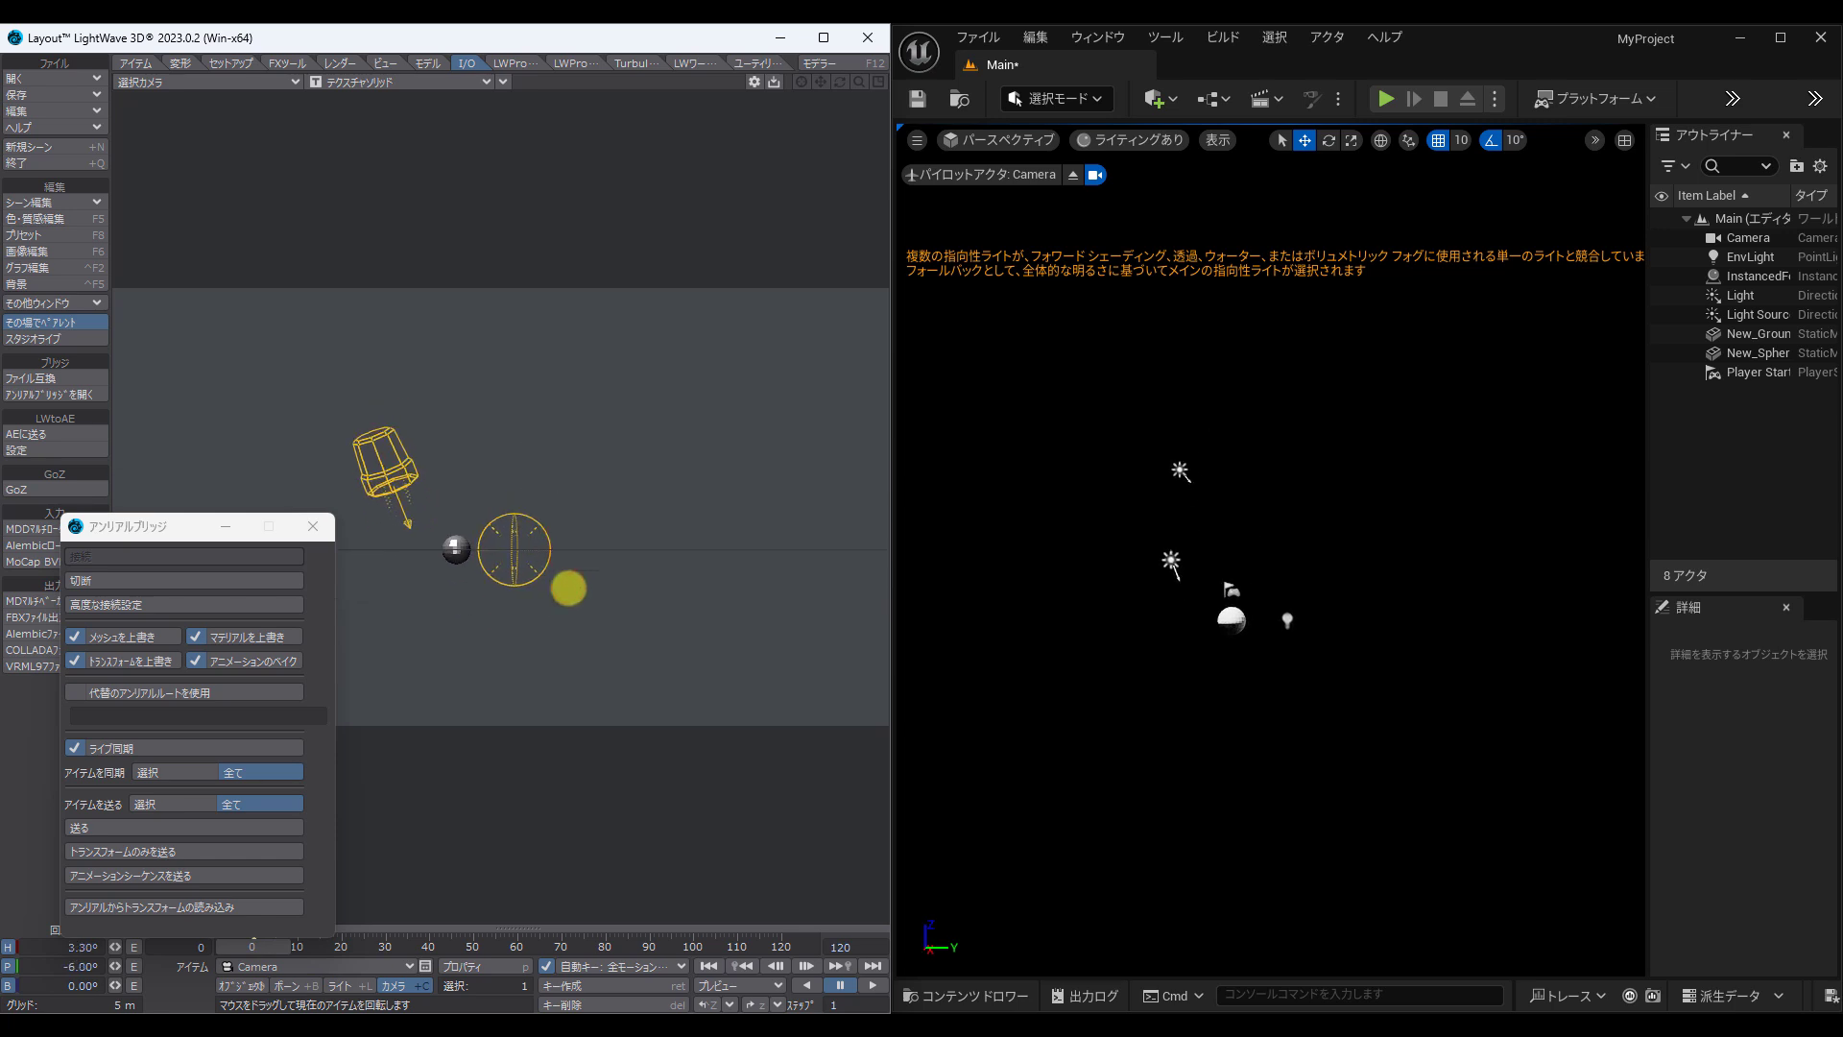
key(t)
drag(567, 586, 575, 588)
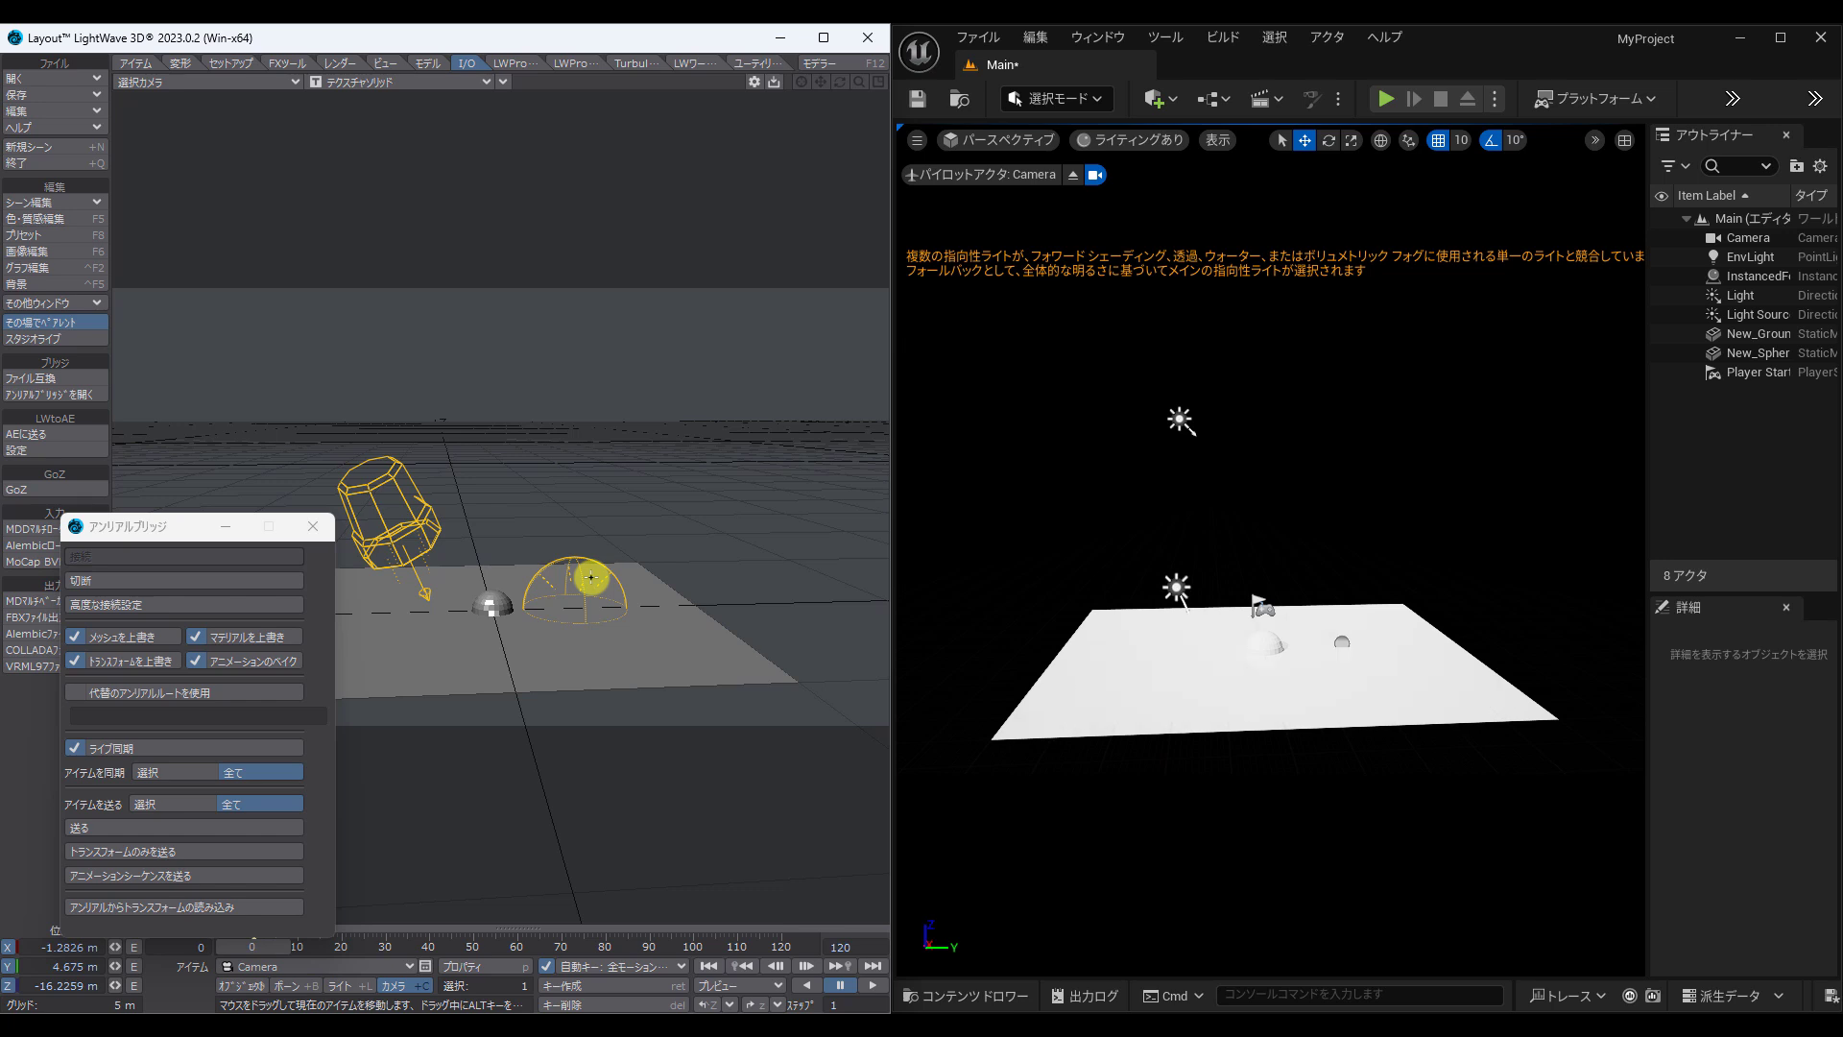
Step: Keyframe the sphere raised at frame 0, higher at frame 60, and lower to the right at 120
click(493, 607)
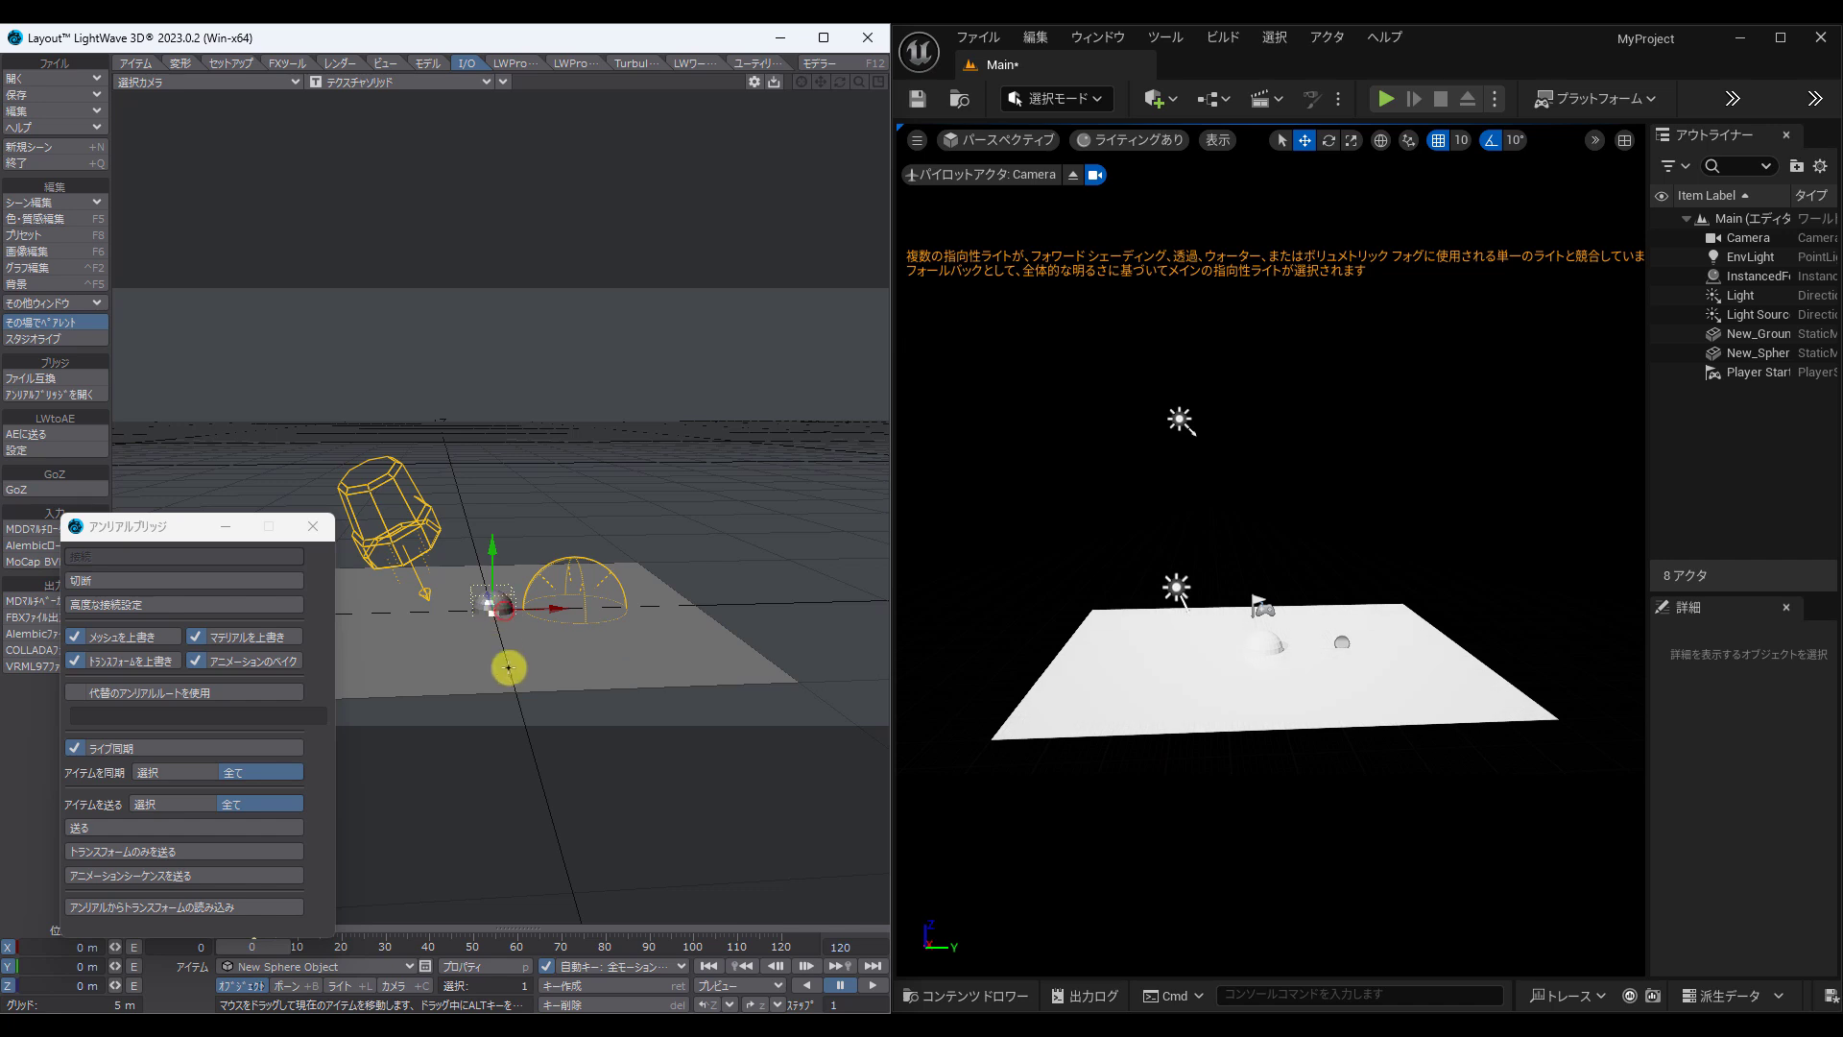
mouse_move(499, 550)
mouse_down()
mouse_move(571, 511)
mouse_move(547, 510)
mouse_up()
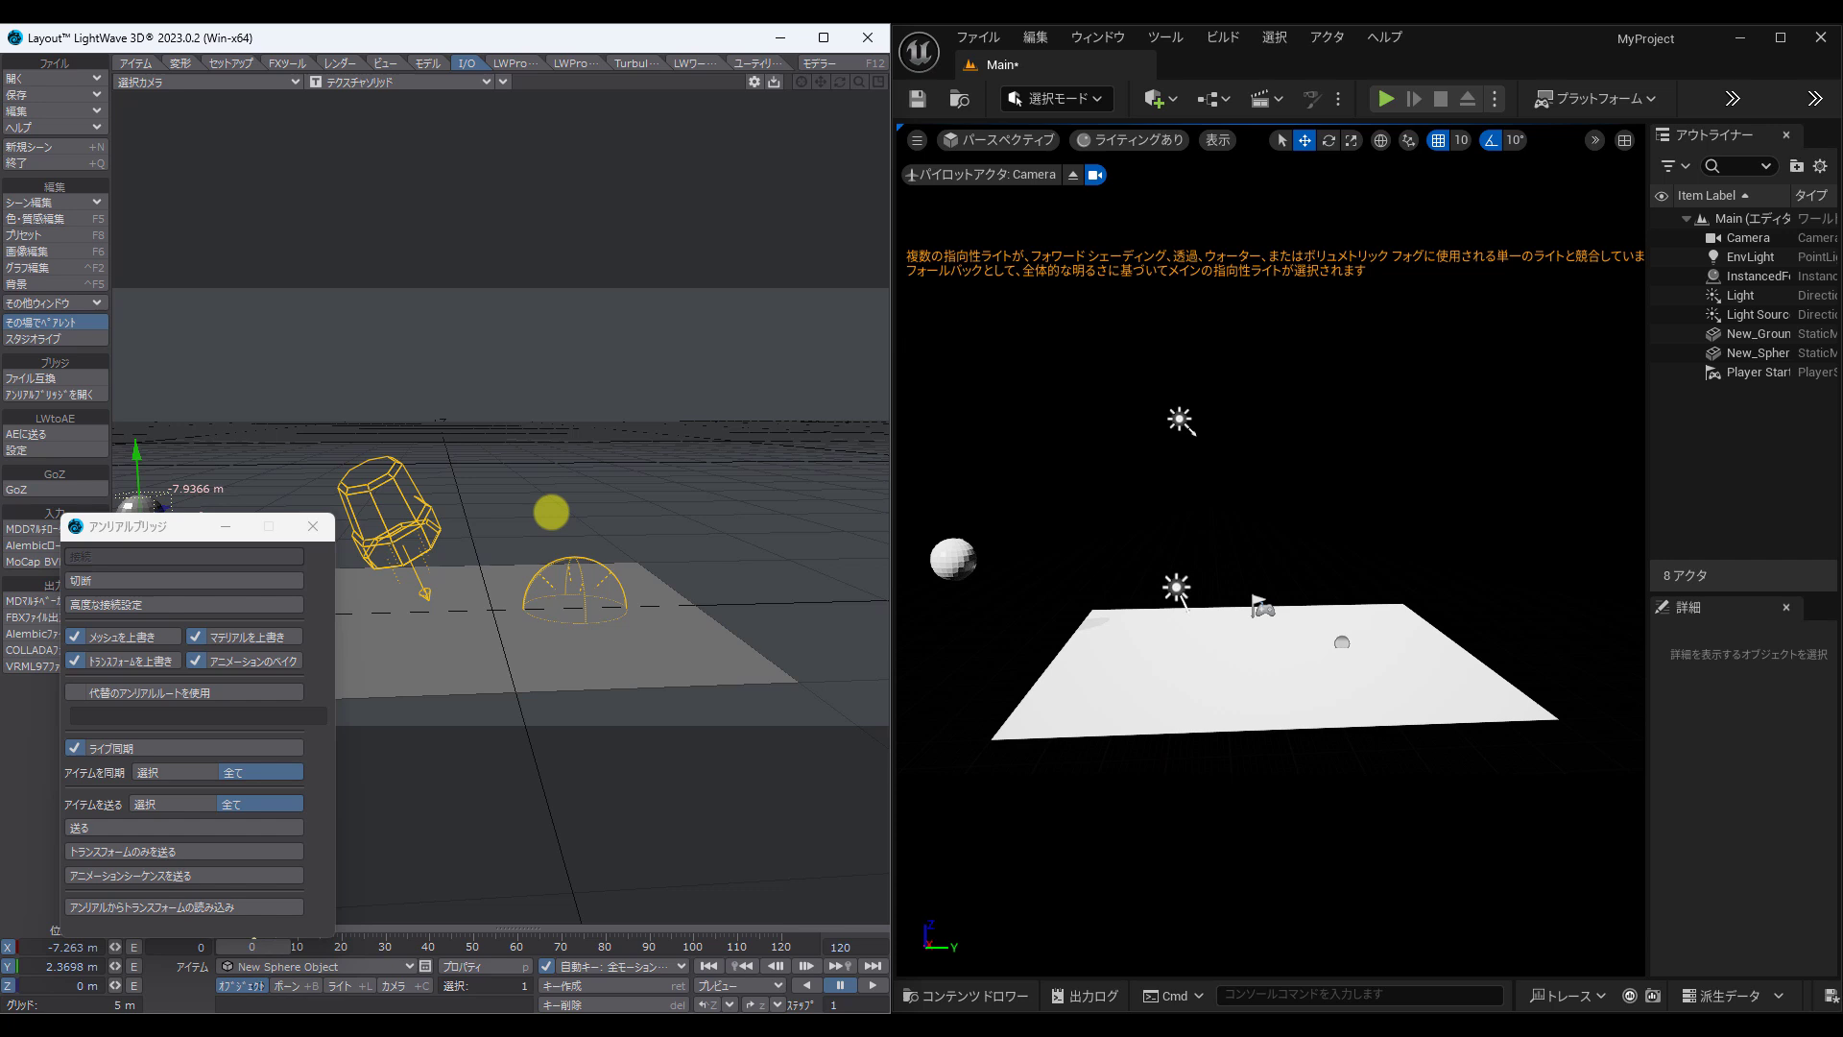
click(516, 948)
mouse_move(170, 494)
mouse_down()
mouse_move(222, 491)
mouse_move(197, 545)
mouse_up()
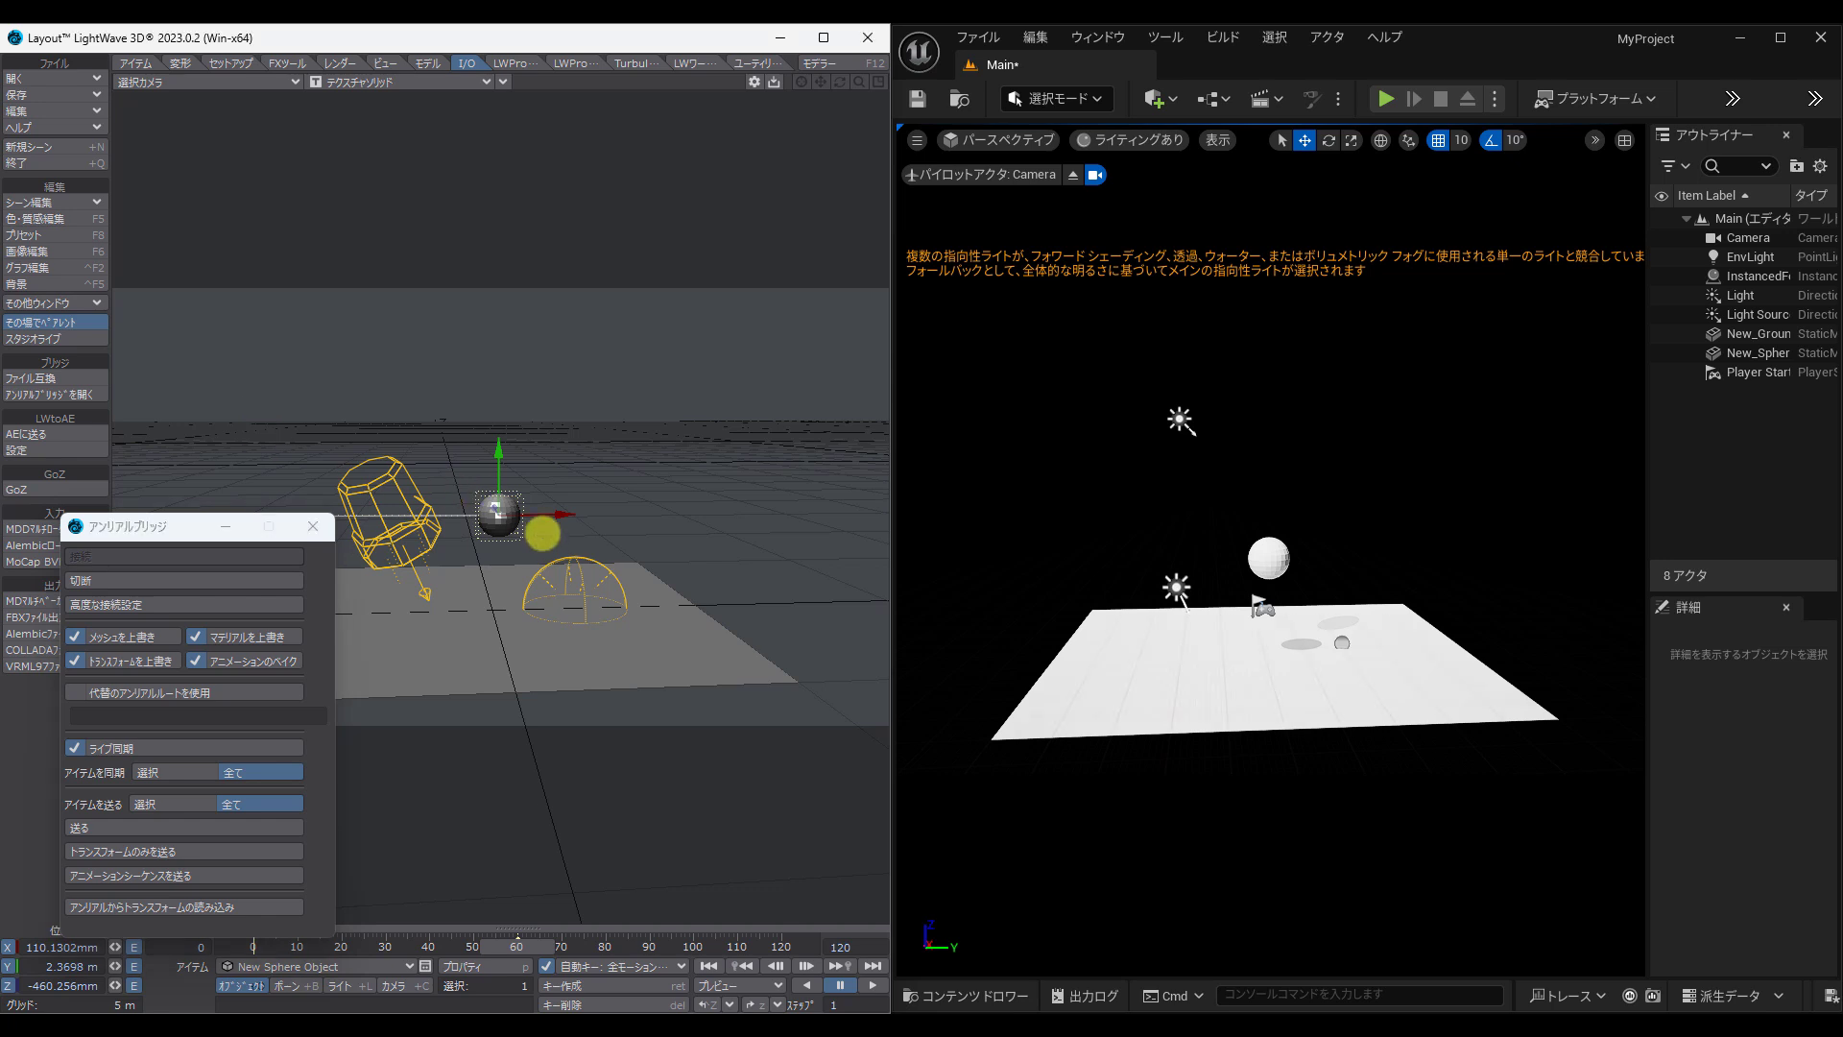
right_drag(542, 533, 547, 526)
click(781, 947)
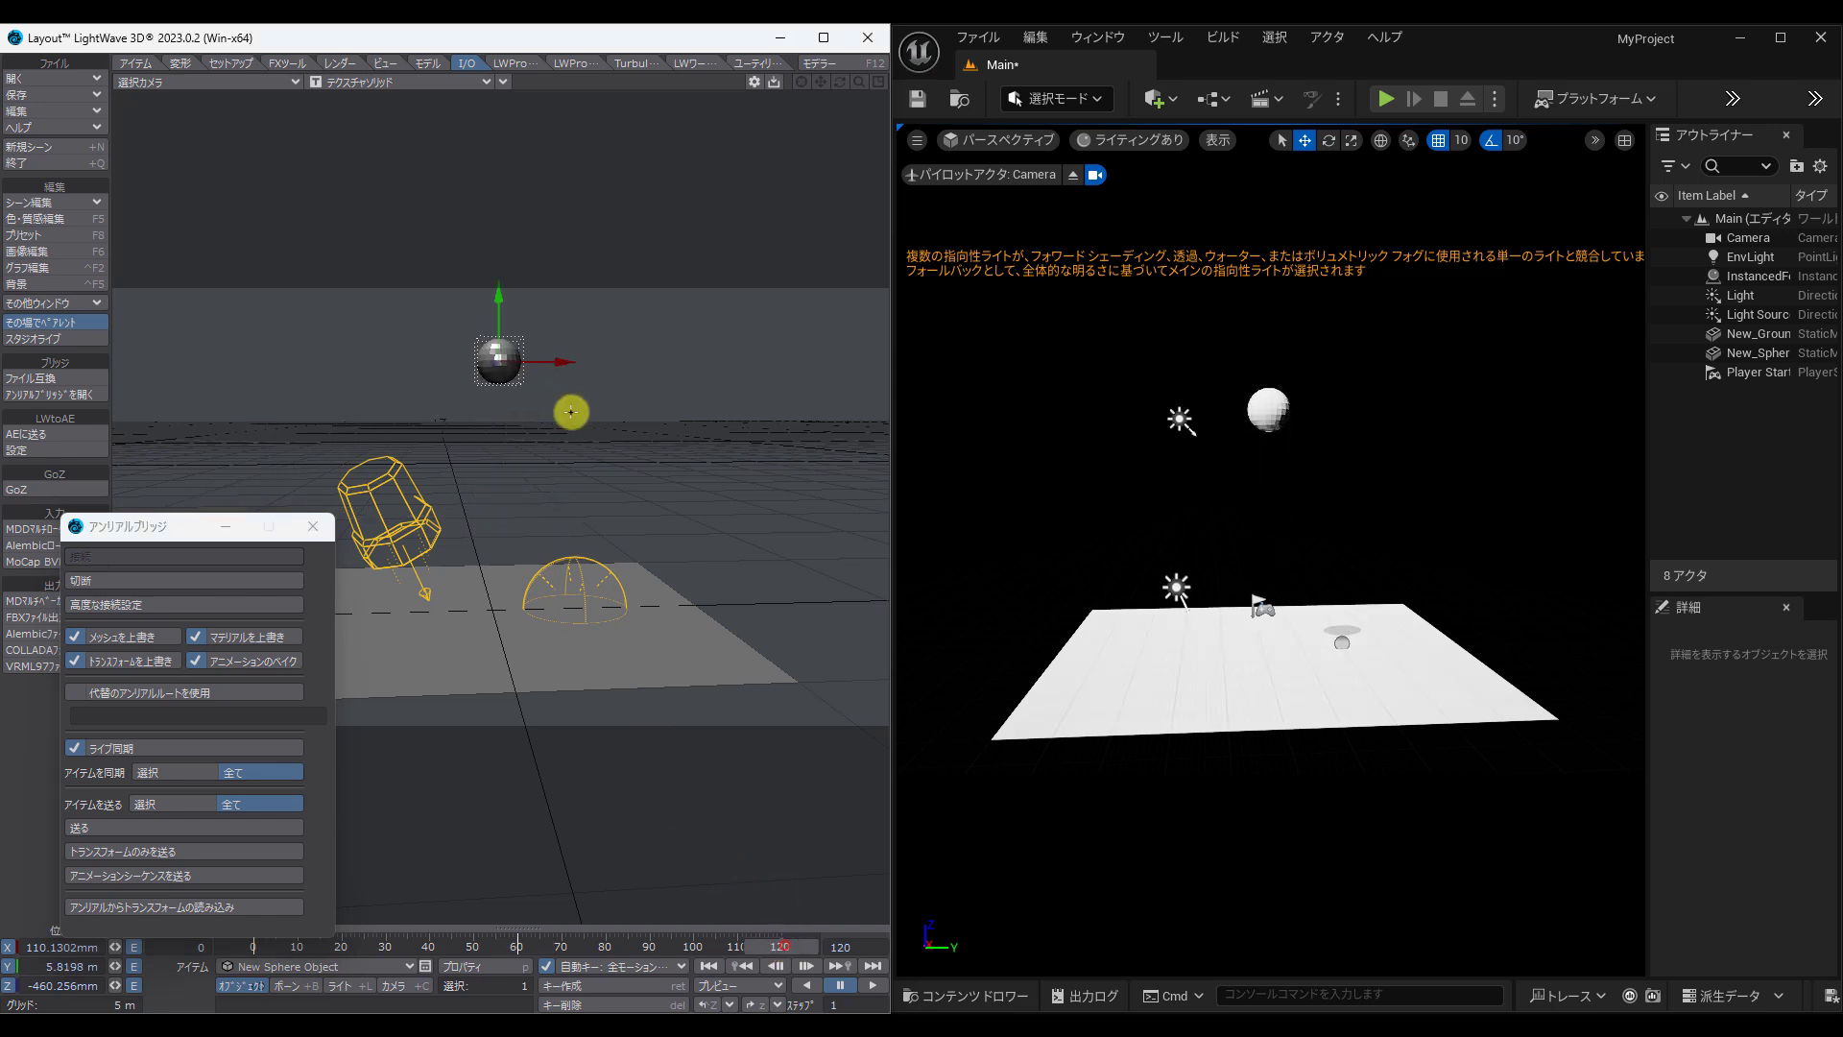
drag(572, 411, 767, 474)
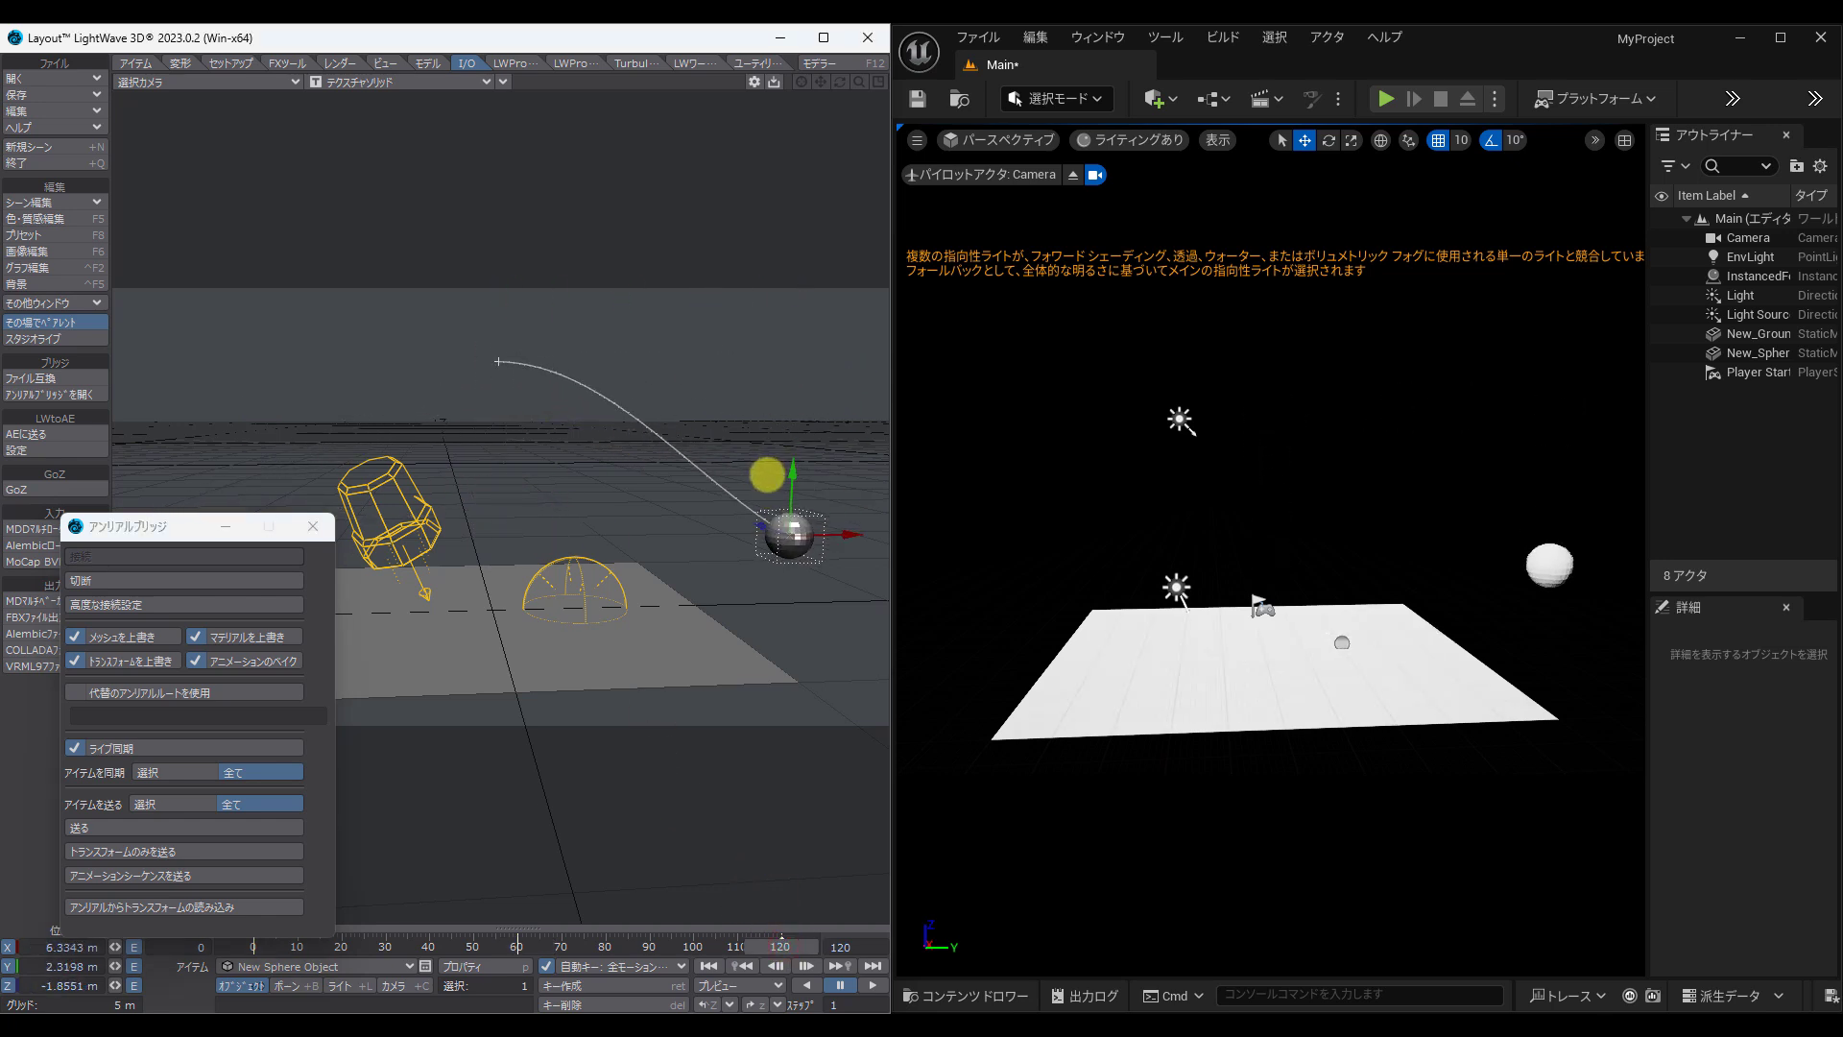
right_drag(767, 475, 768, 480)
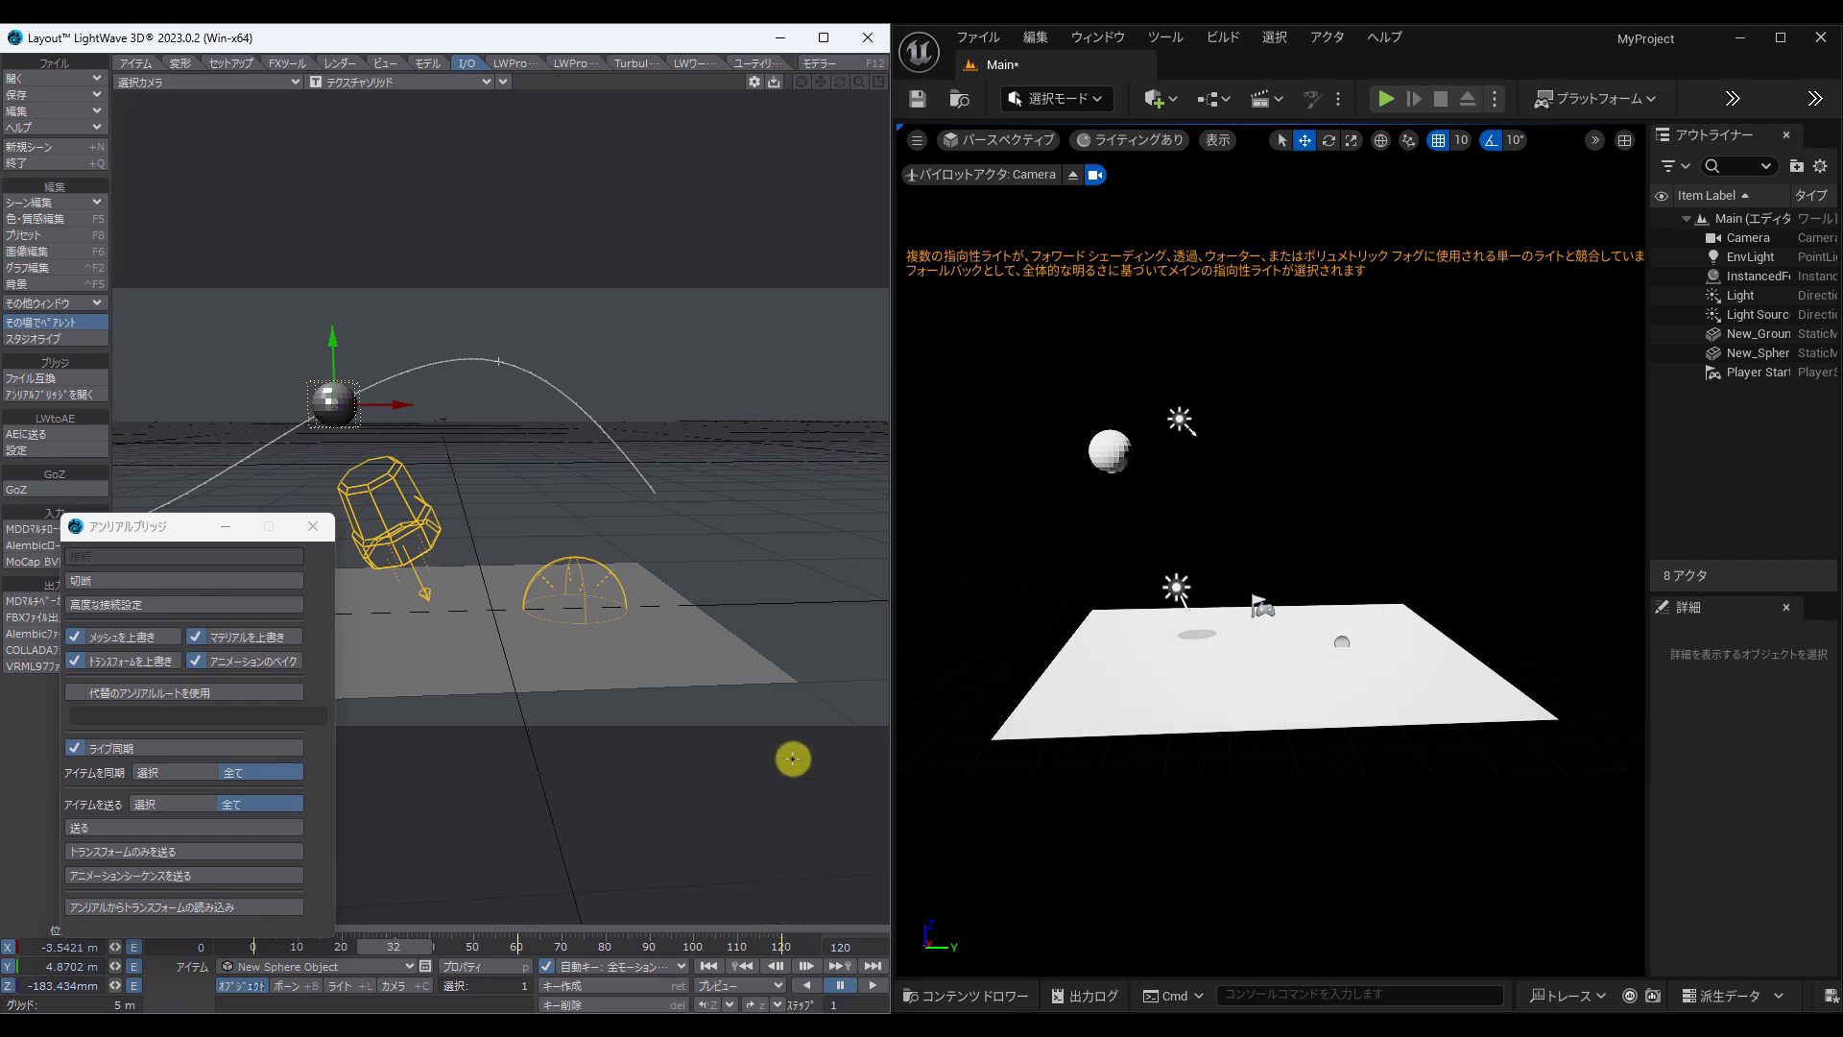
Step: In the Surface Editor, colour the Sphere surface red and the Ground surface blue
click(84, 221)
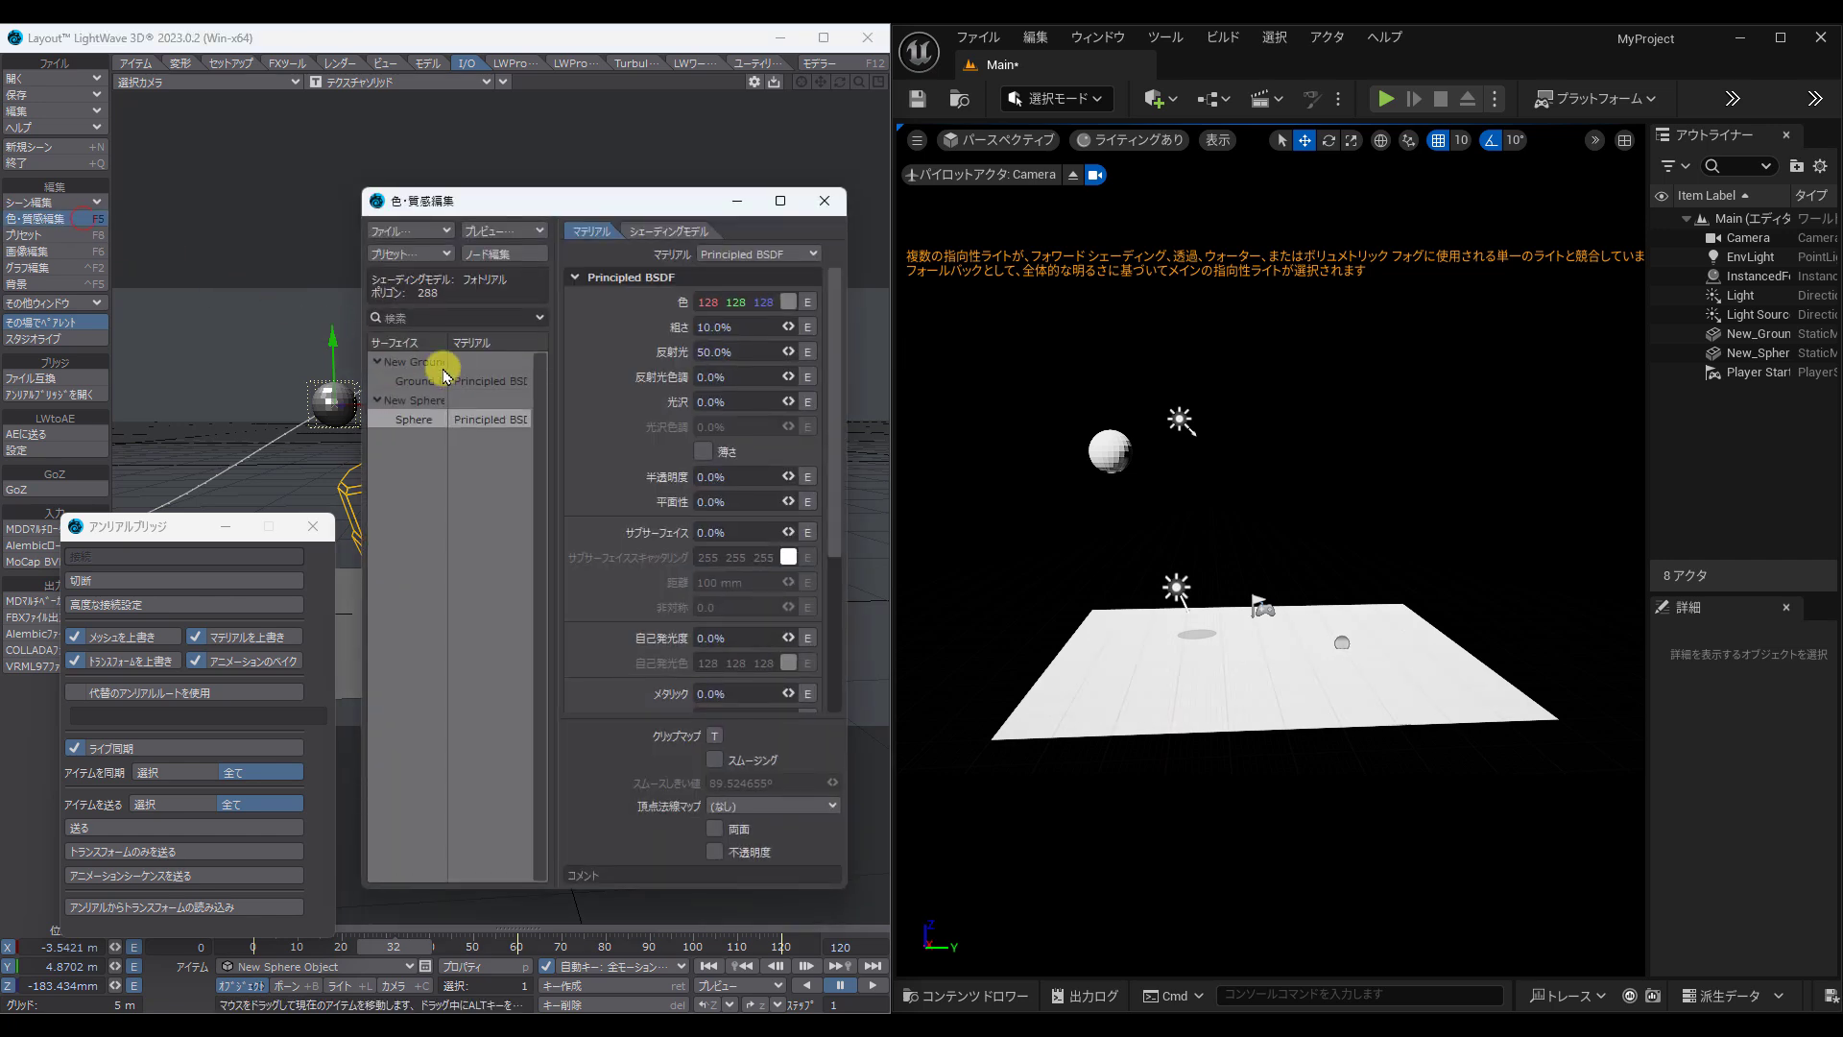
click(796, 302)
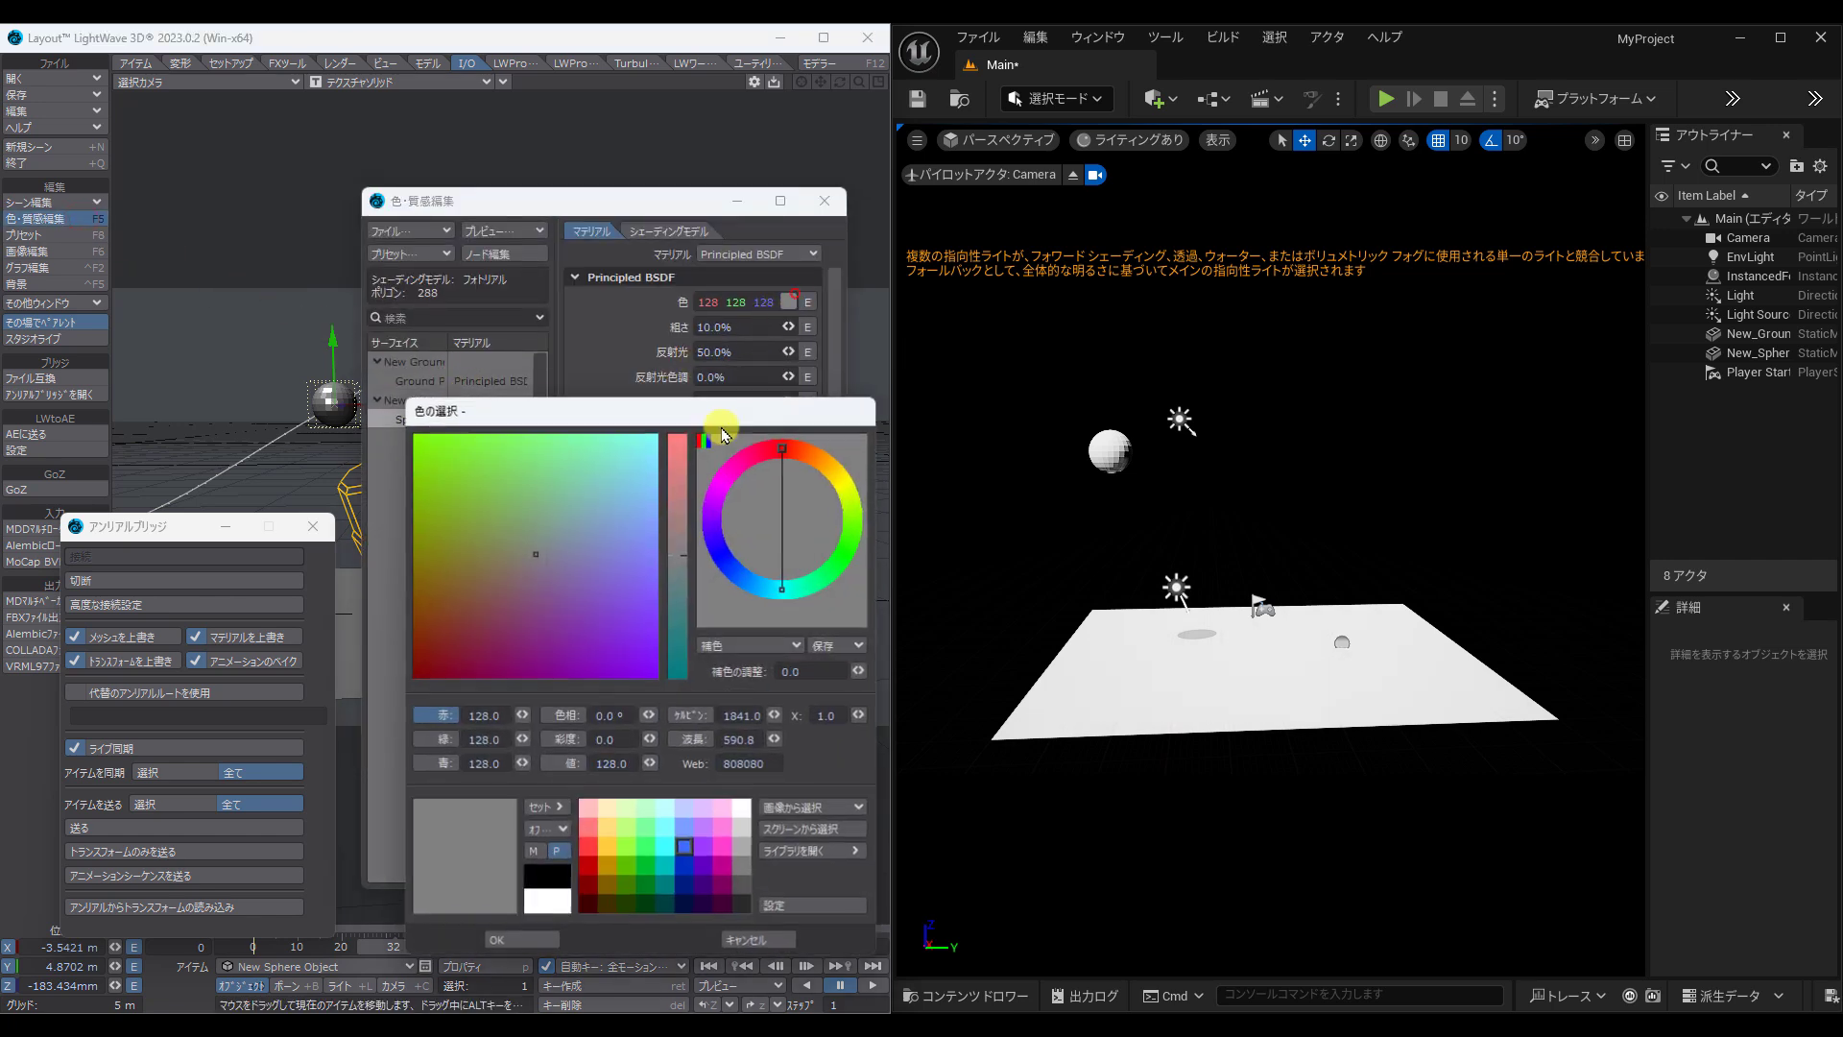
click(589, 866)
click(543, 936)
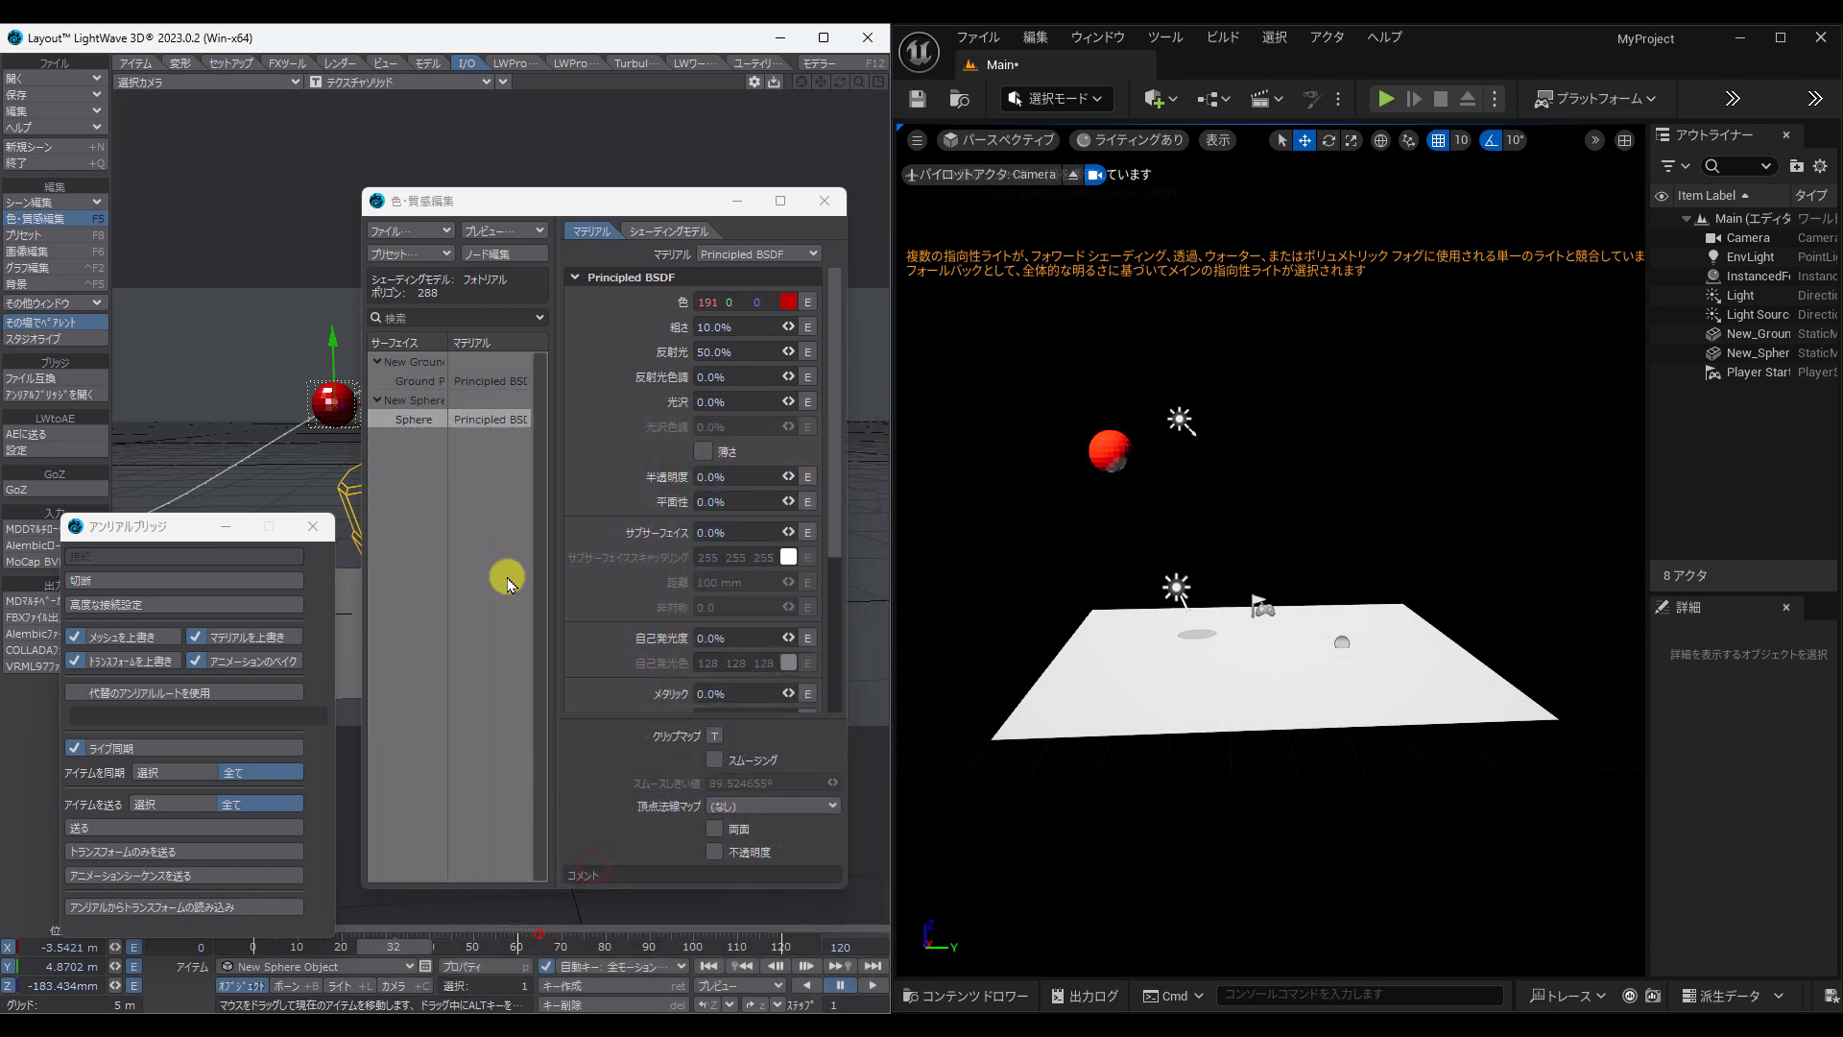
click(467, 379)
click(783, 293)
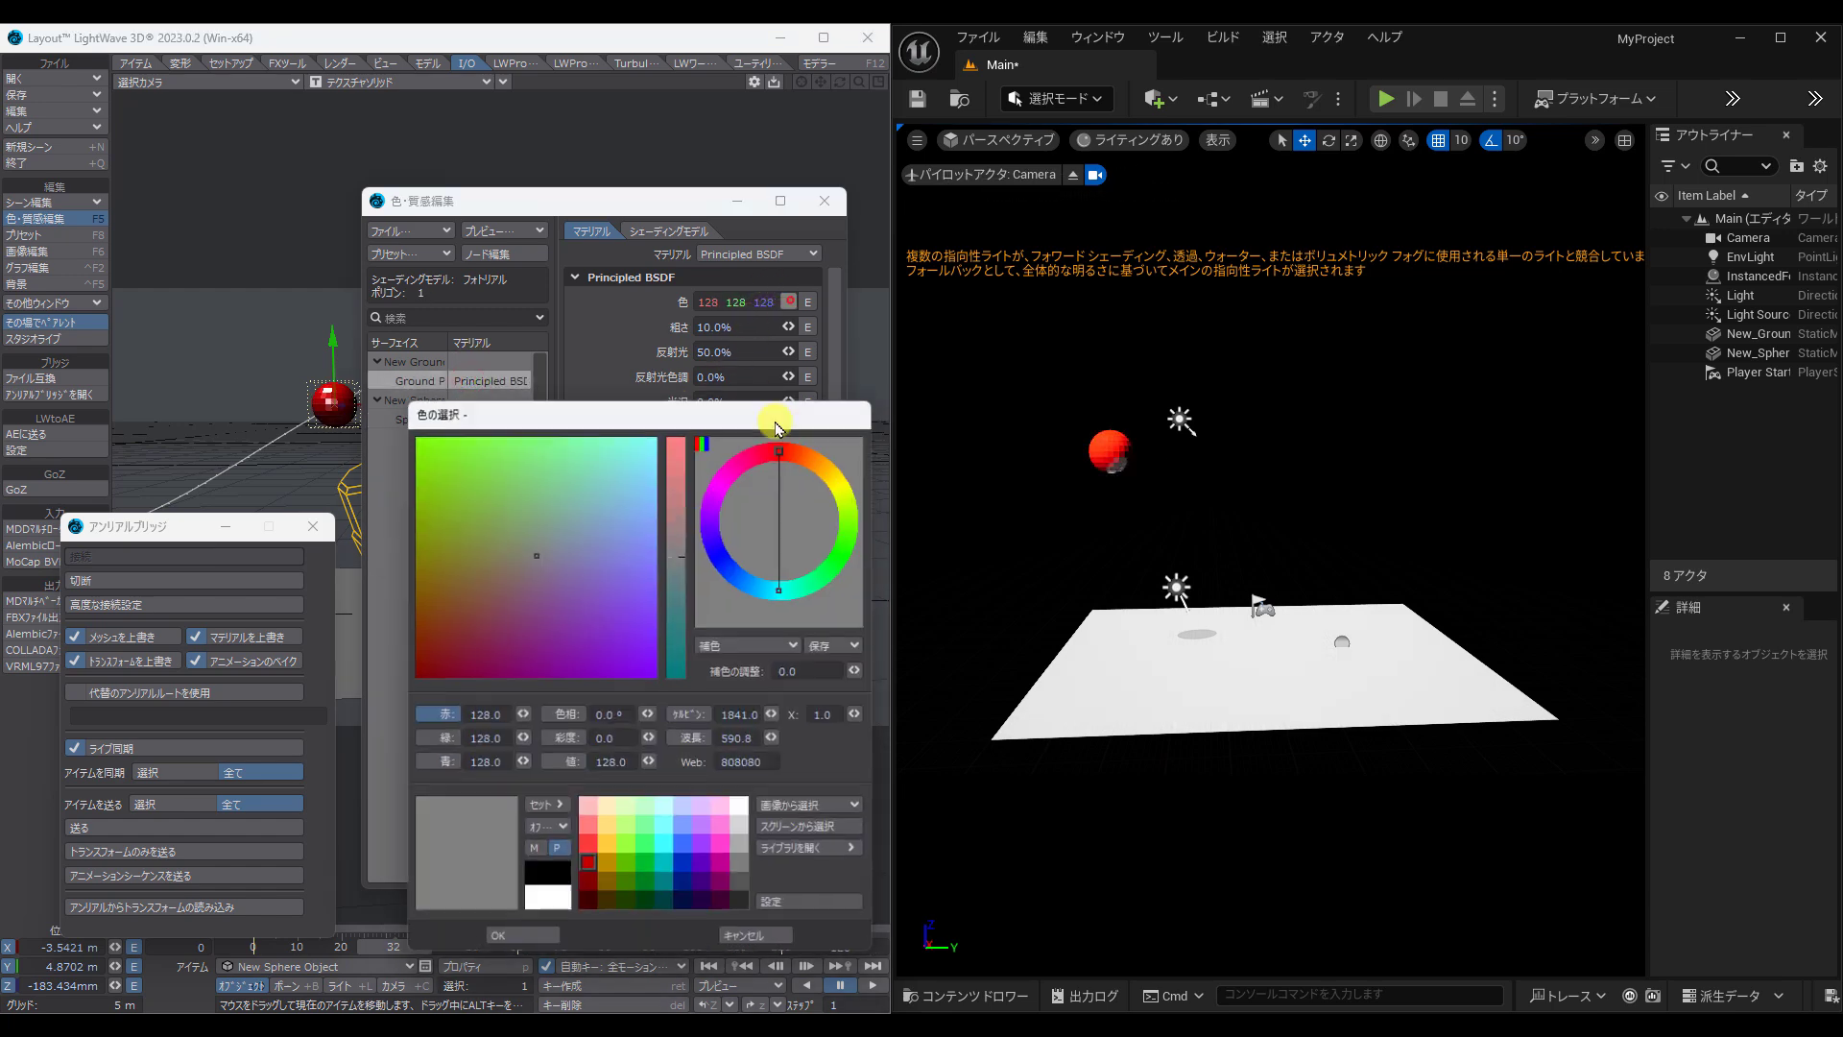
click(684, 864)
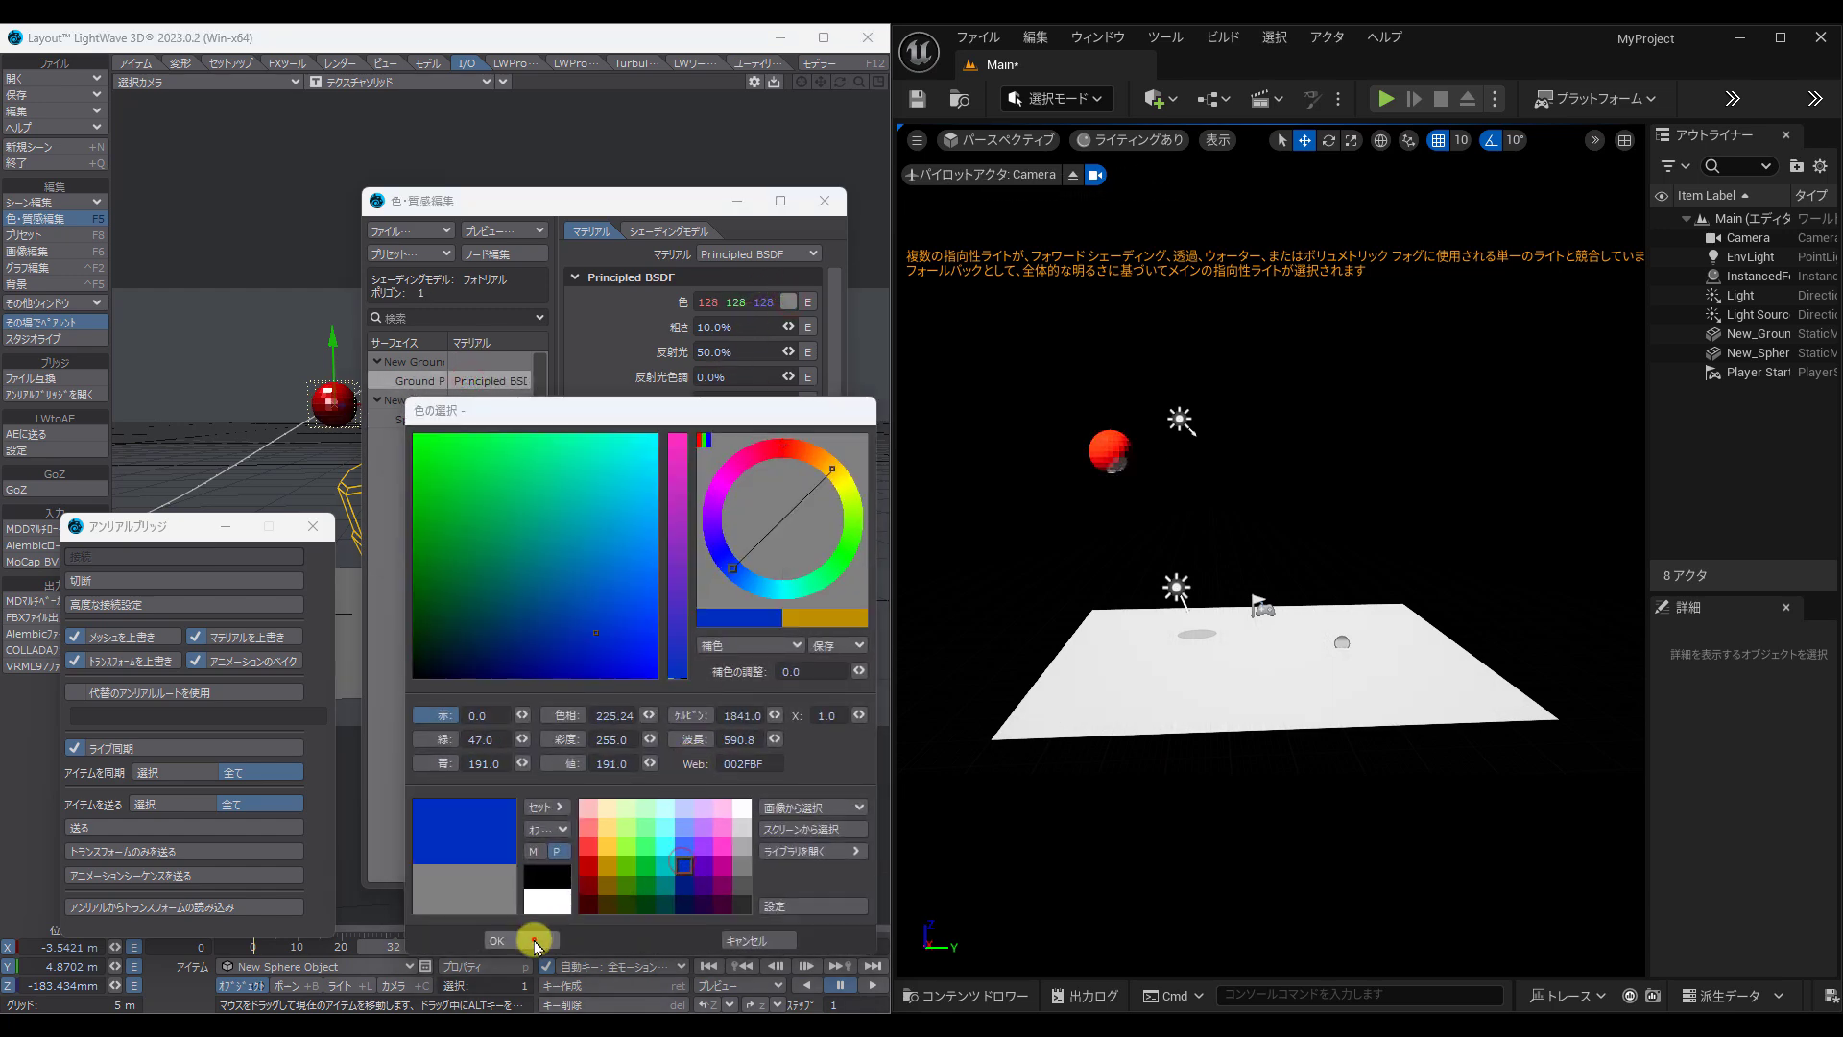
click(528, 940)
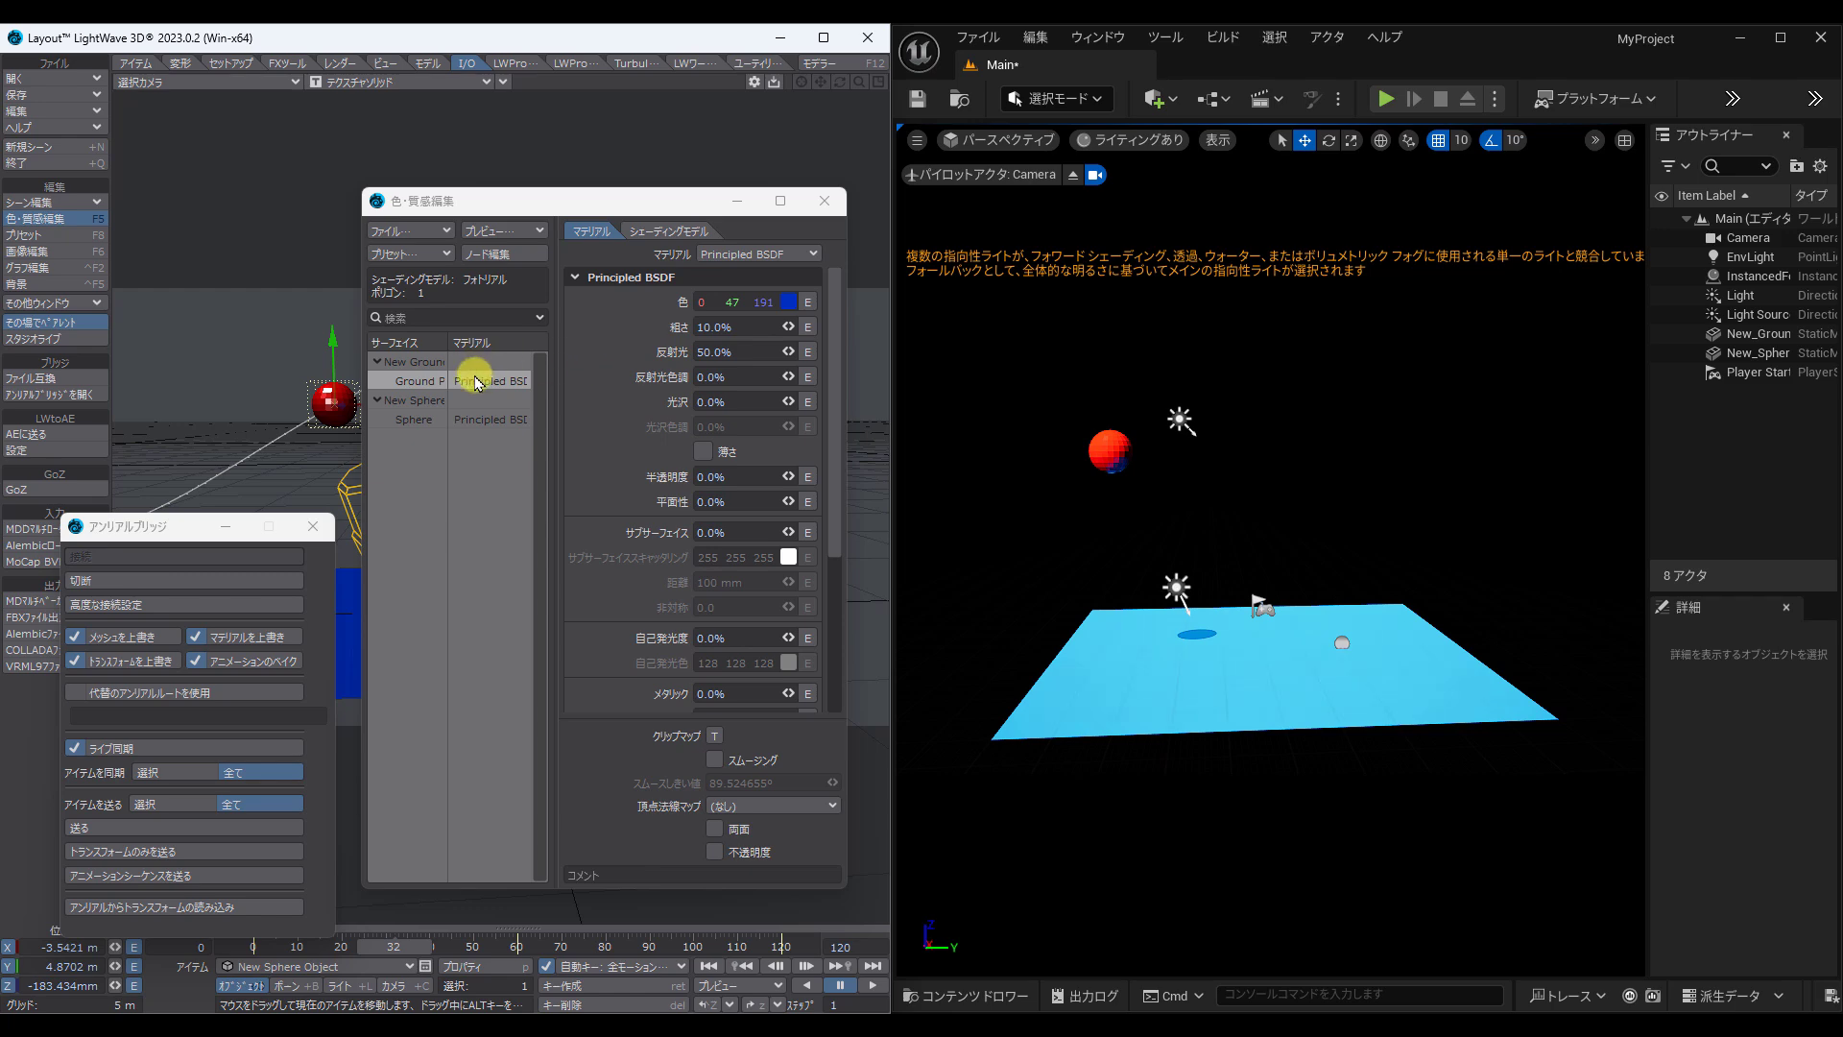
Step: Change the Material type of both Ground and Sphere surfaces to Unreal
double_click(474, 382)
click(1296, 156)
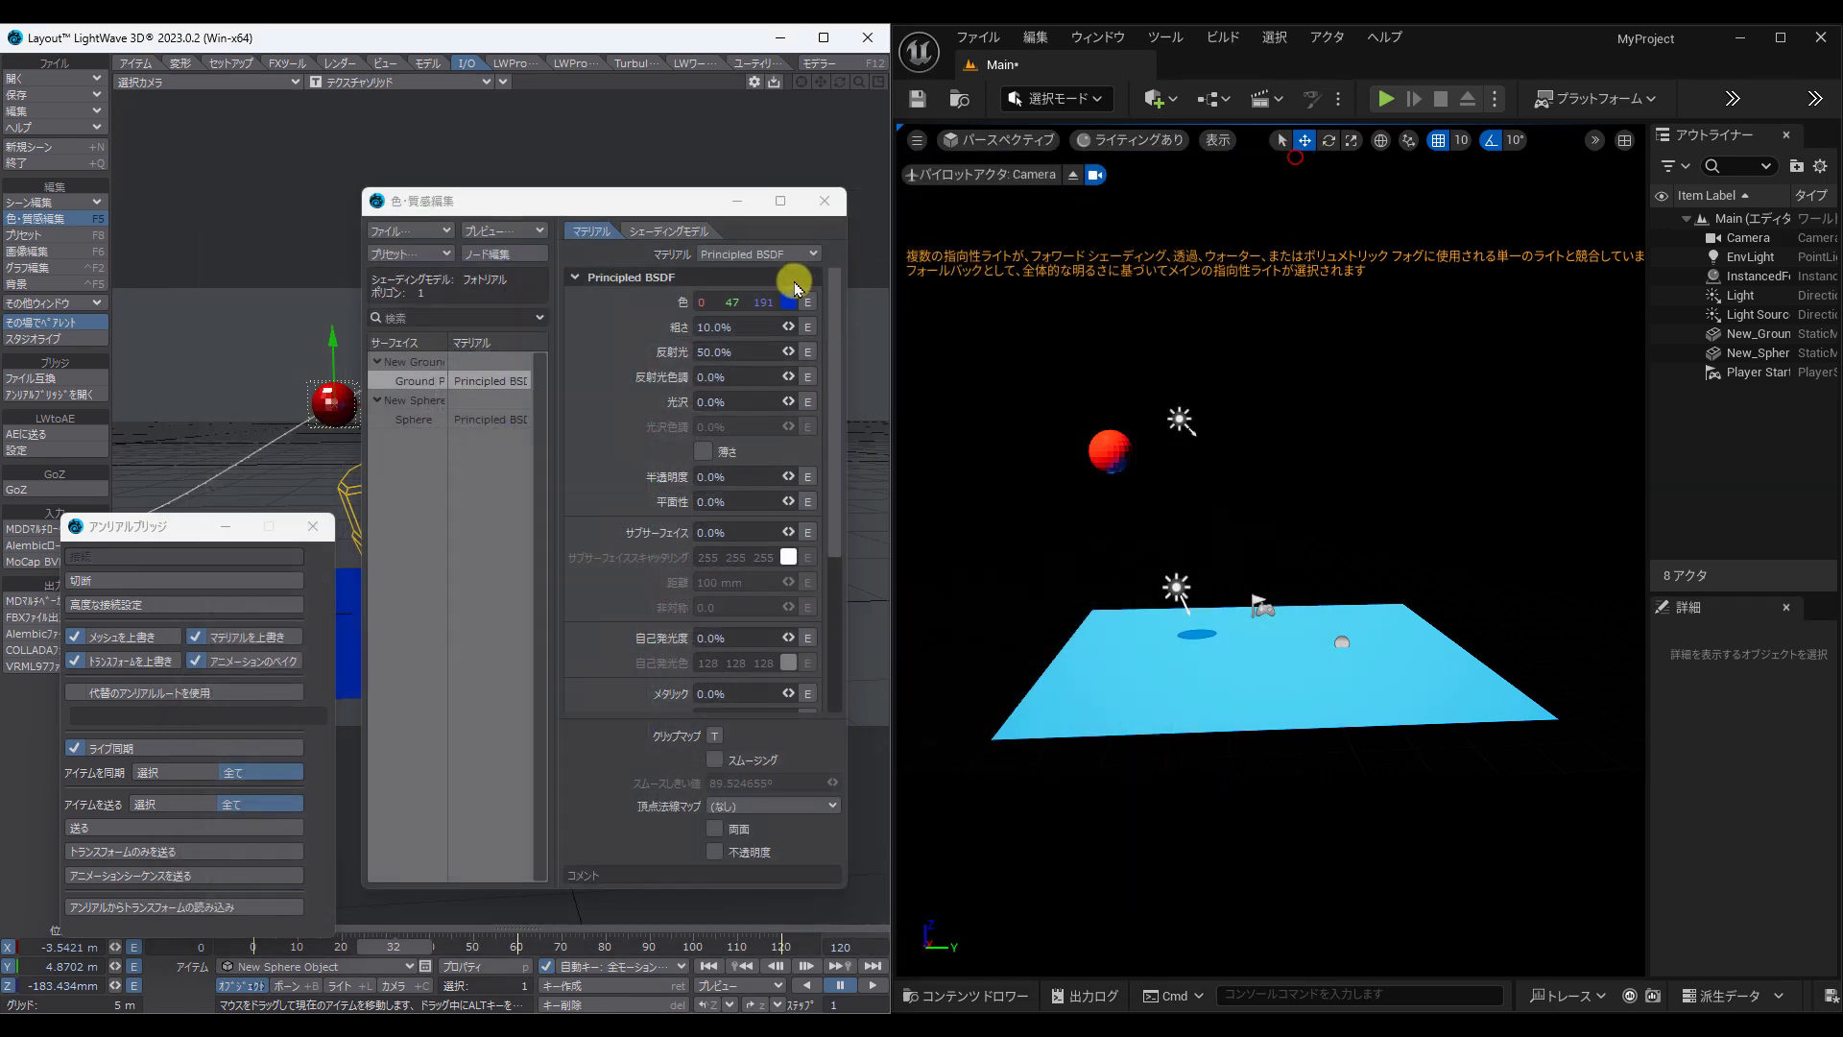
click(754, 254)
click(734, 403)
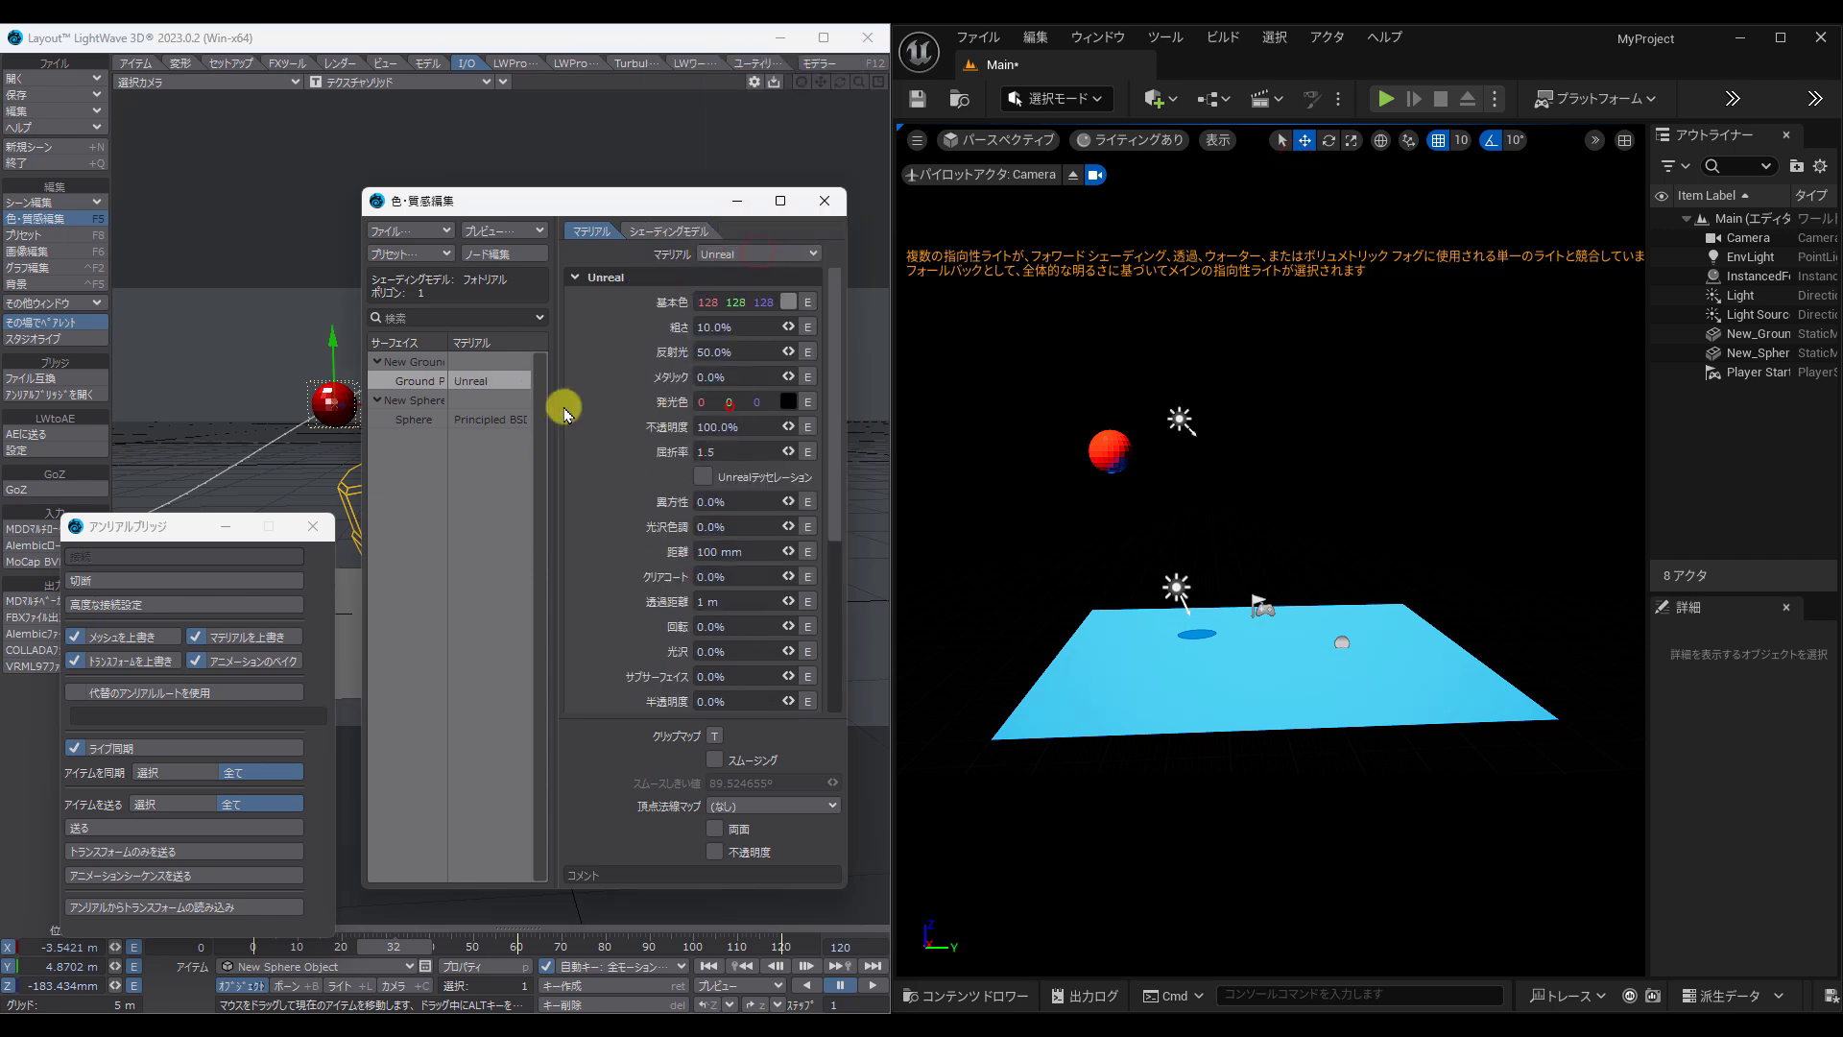
click(511, 428)
click(754, 254)
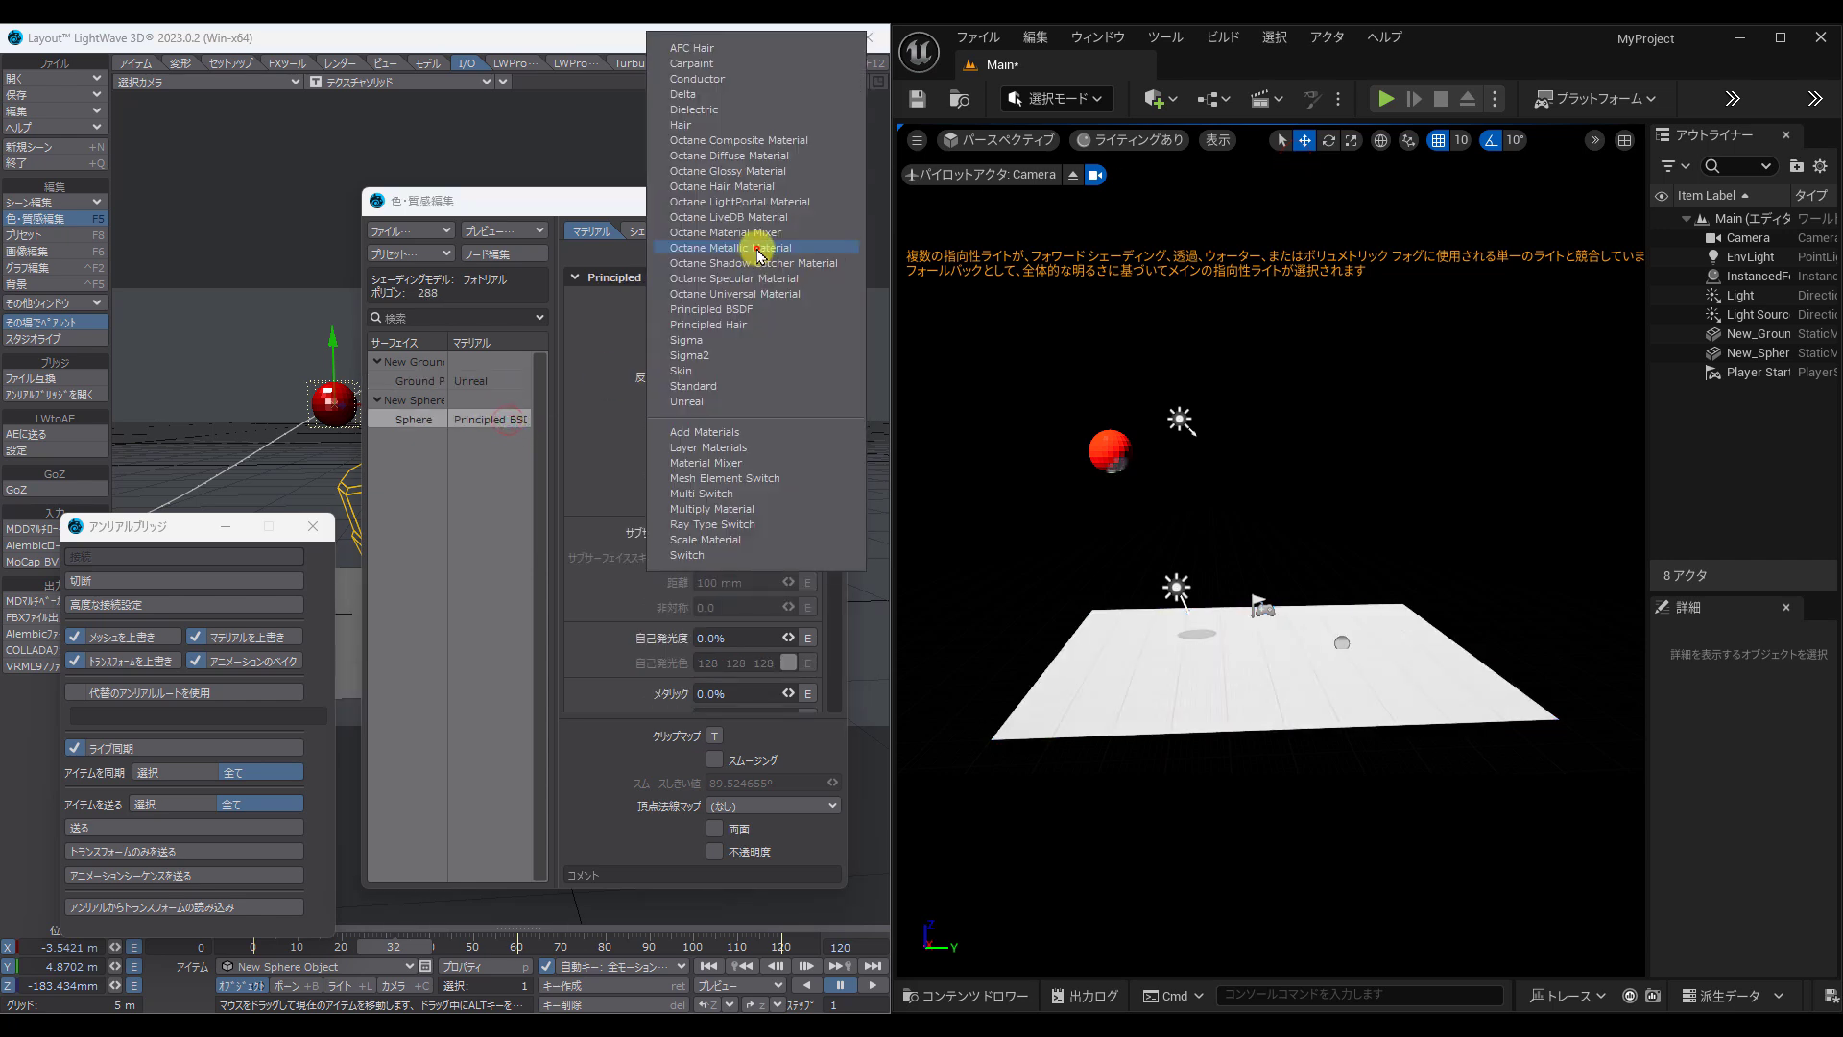
click(735, 403)
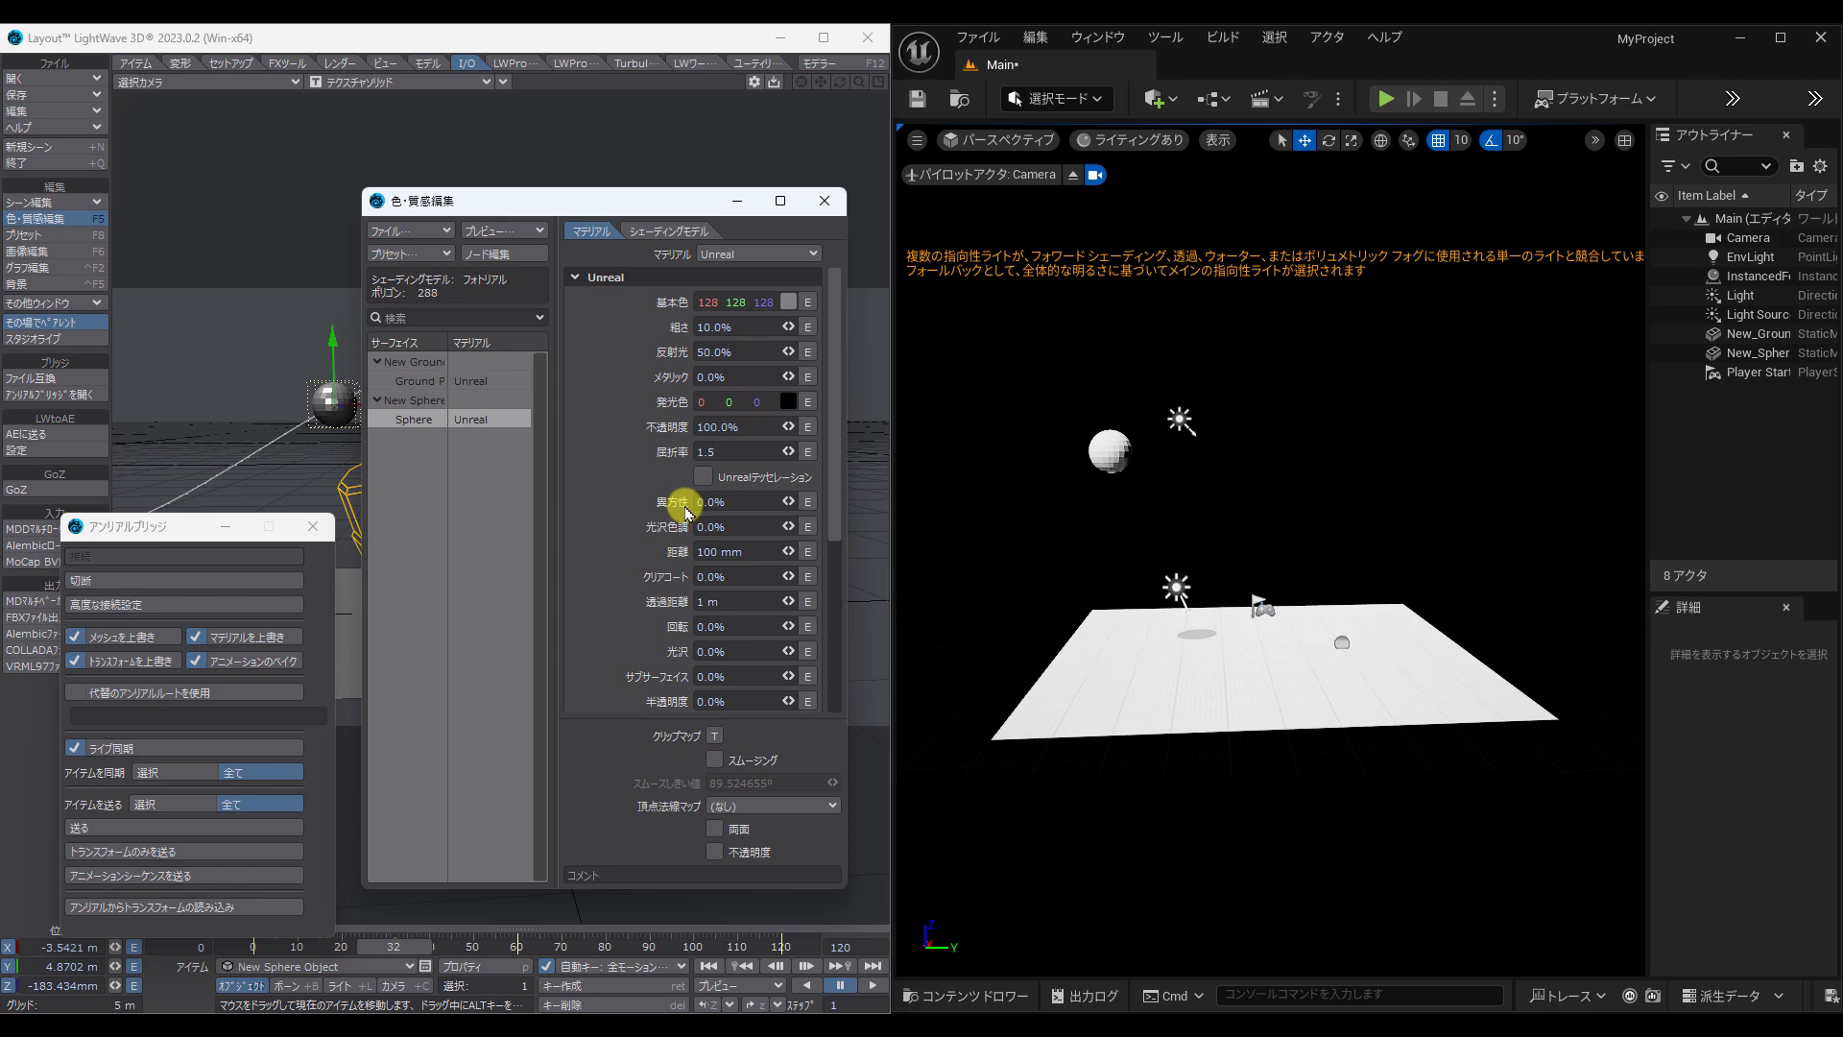
Step: Add uvtemplate.png as an Image node in the Ground's node graph
double_click(492, 382)
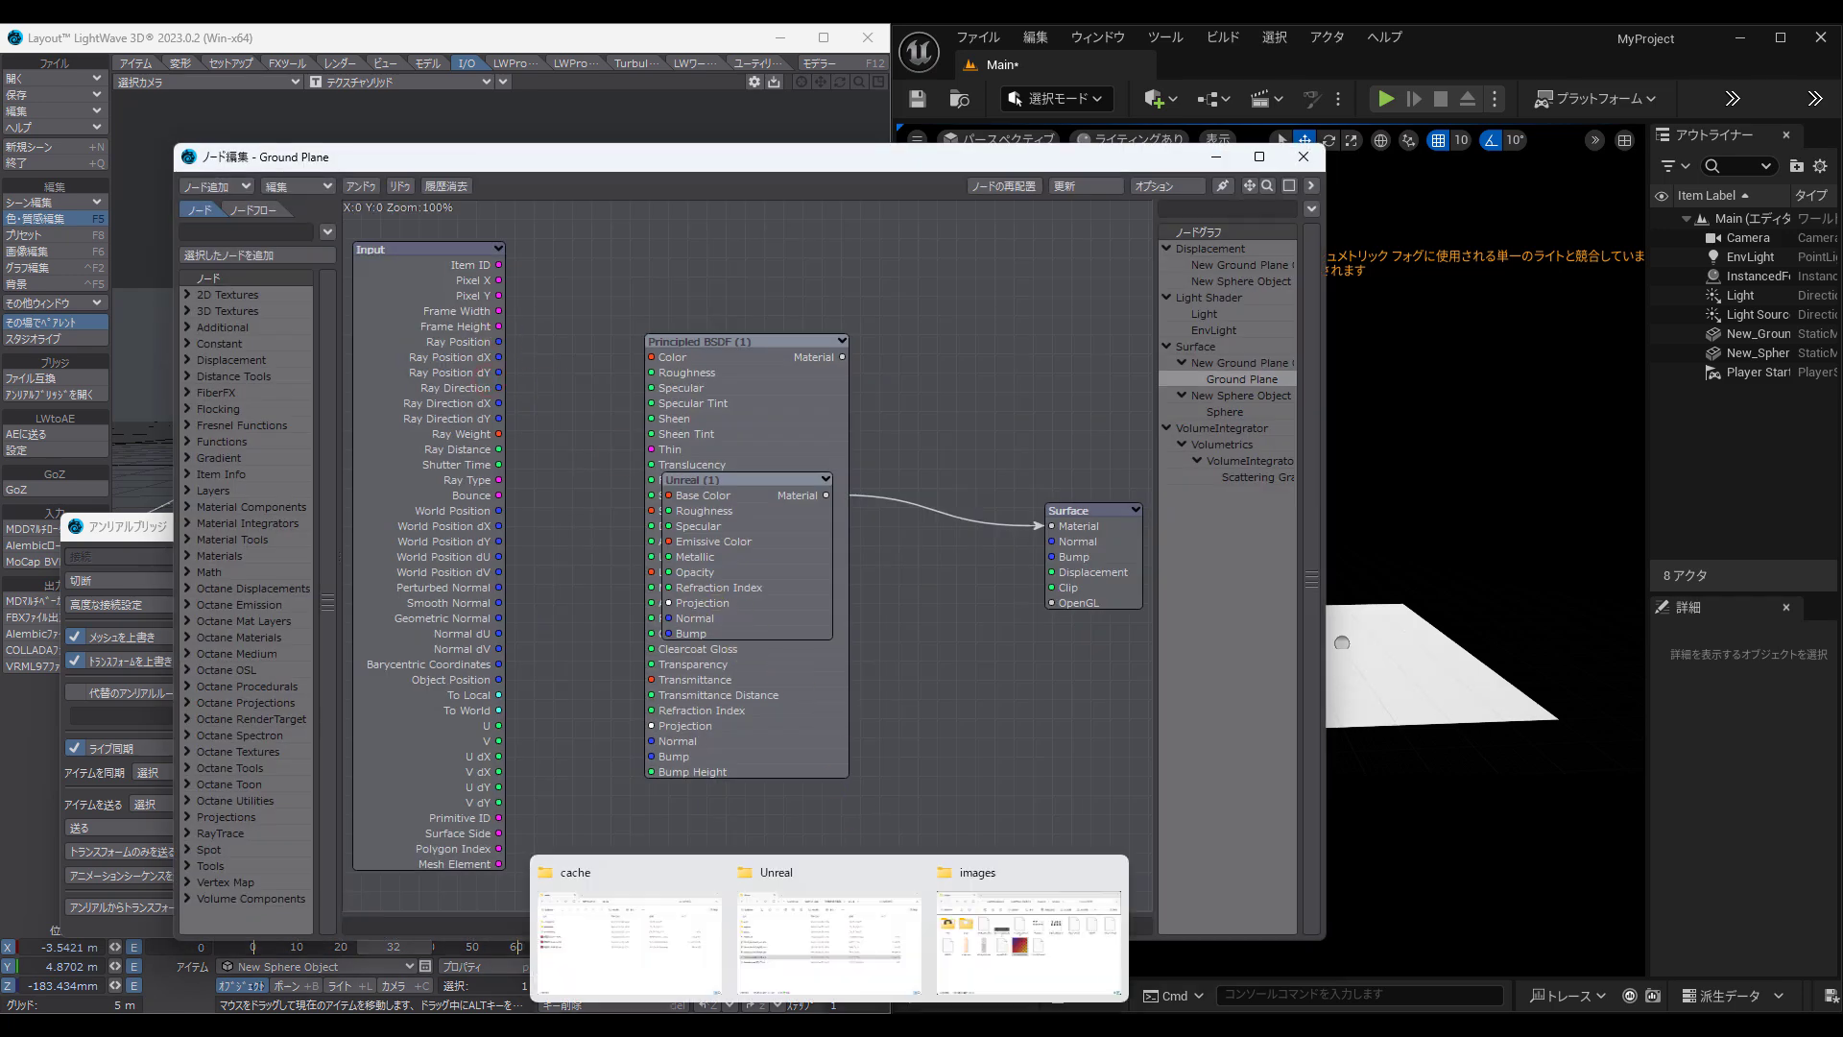
click(1019, 957)
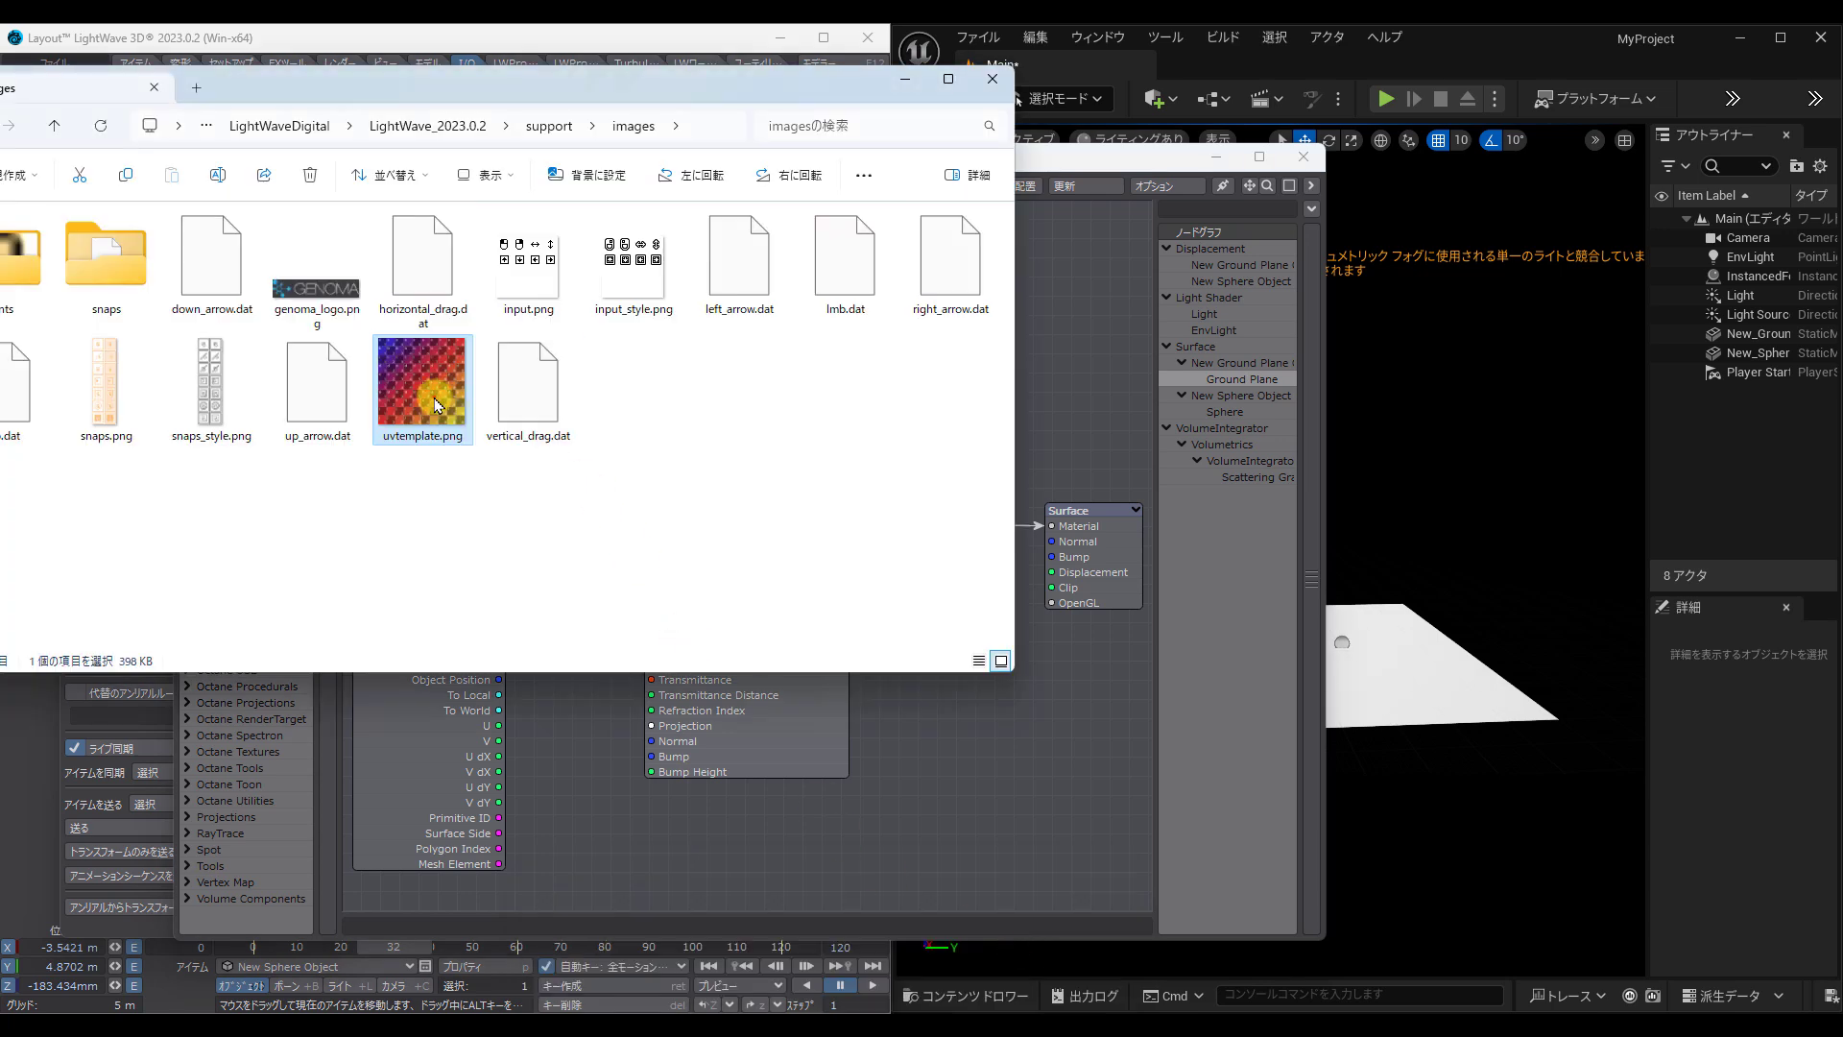
mouse_move(435, 403)
mouse_down()
mouse_move(1037, 370)
mouse_move(1042, 170)
mouse_up()
drag(849, 389, 860, 386)
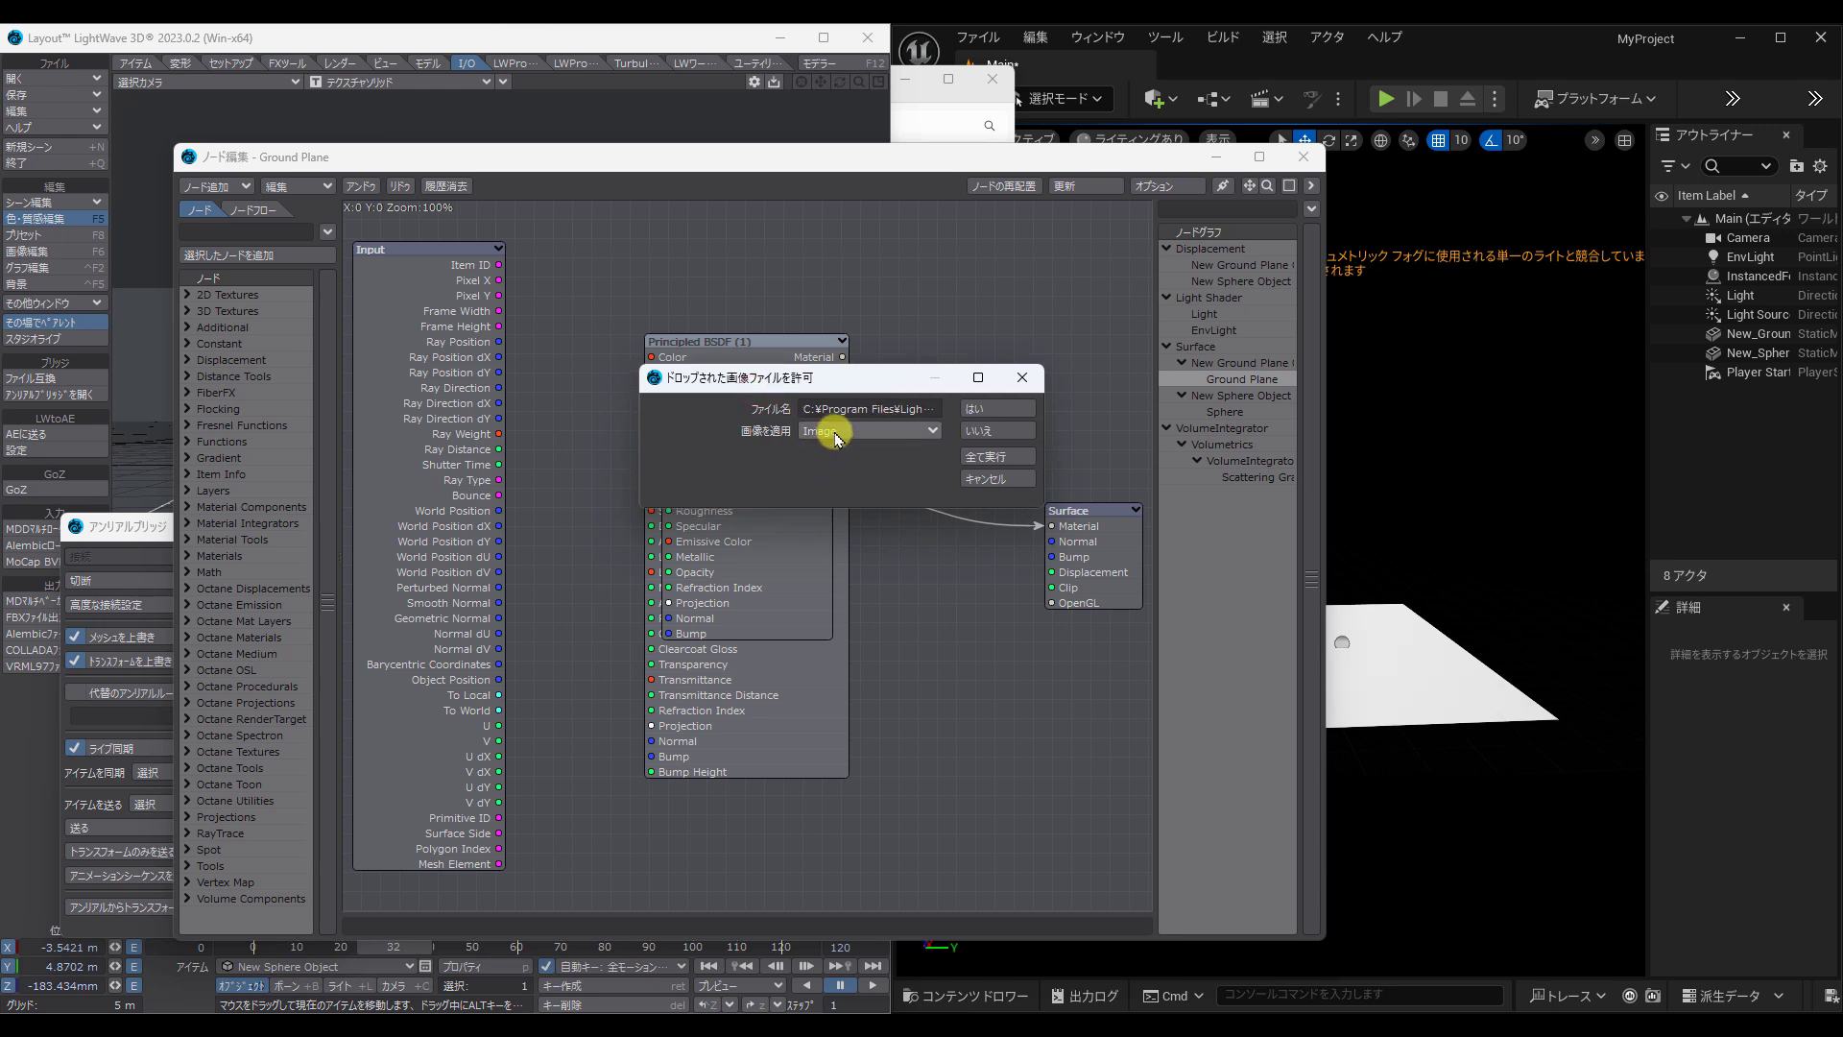
click(996, 407)
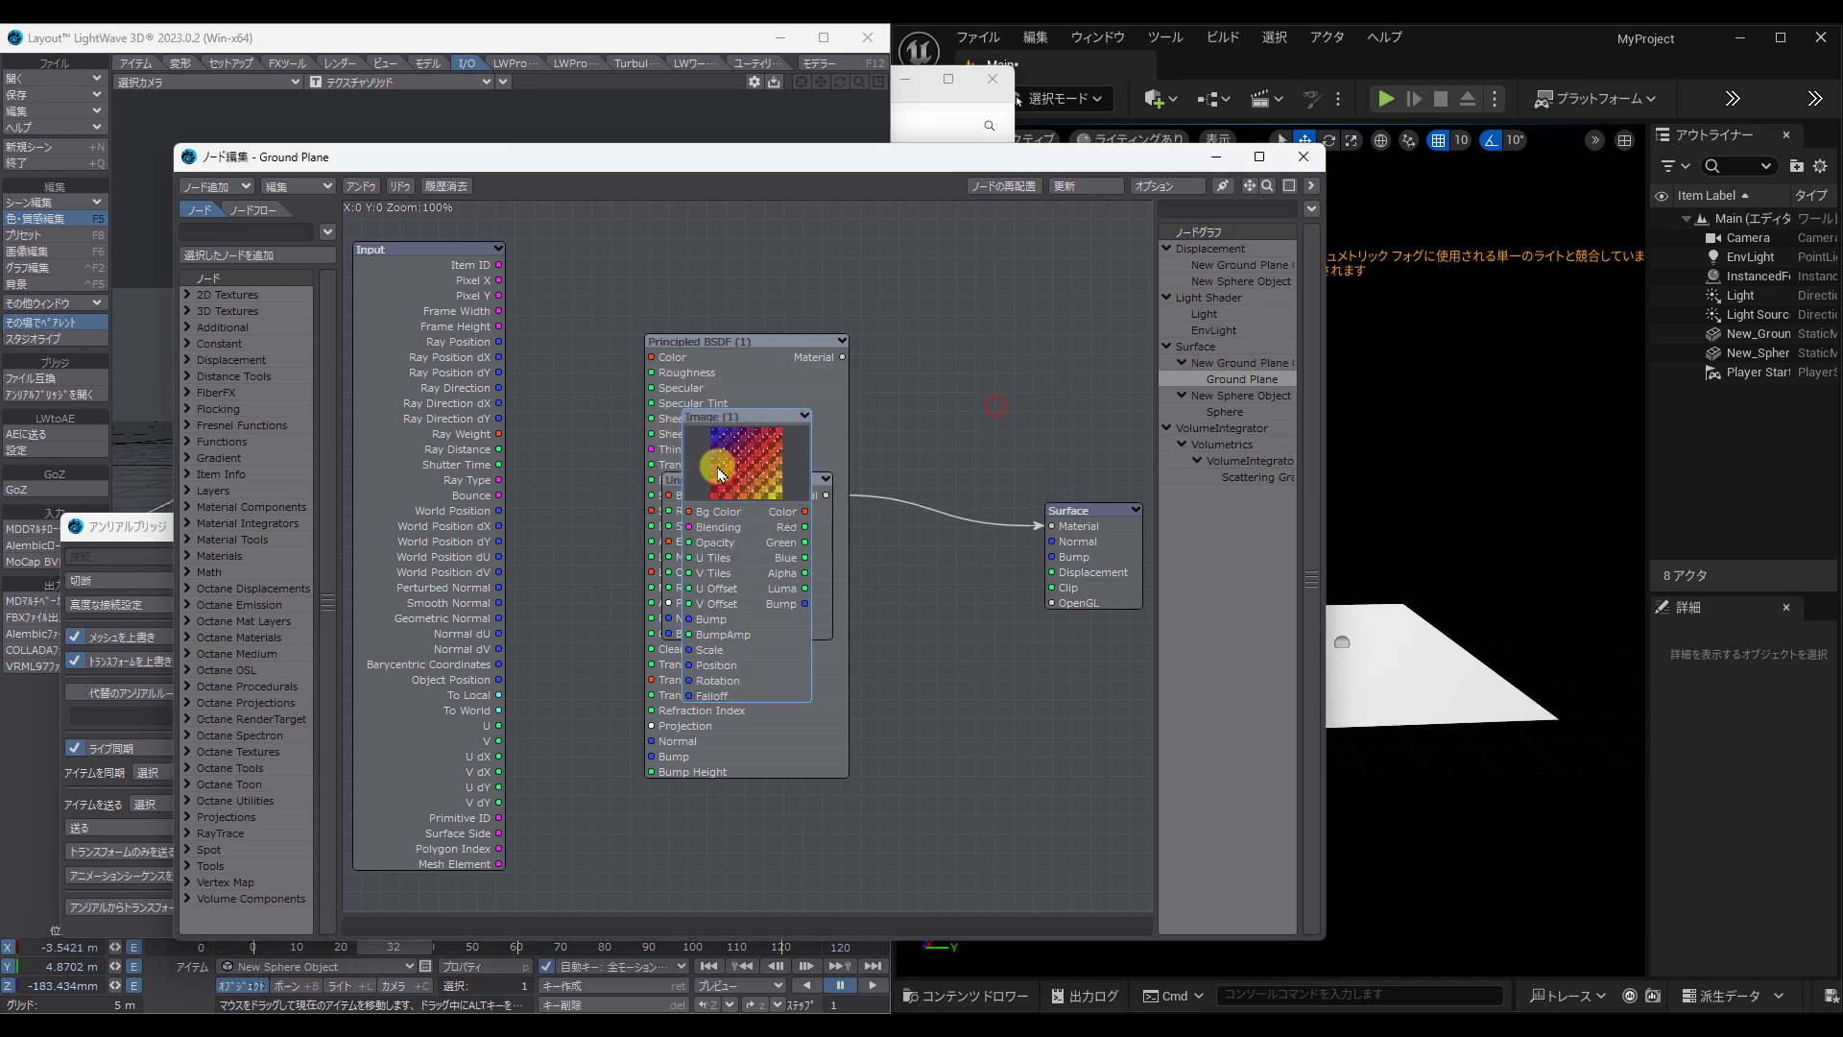
drag(720, 472, 553, 472)
Step: Set the Image node to Y-axis projection with 10 m scale on X, Y and Z
double_click(553, 473)
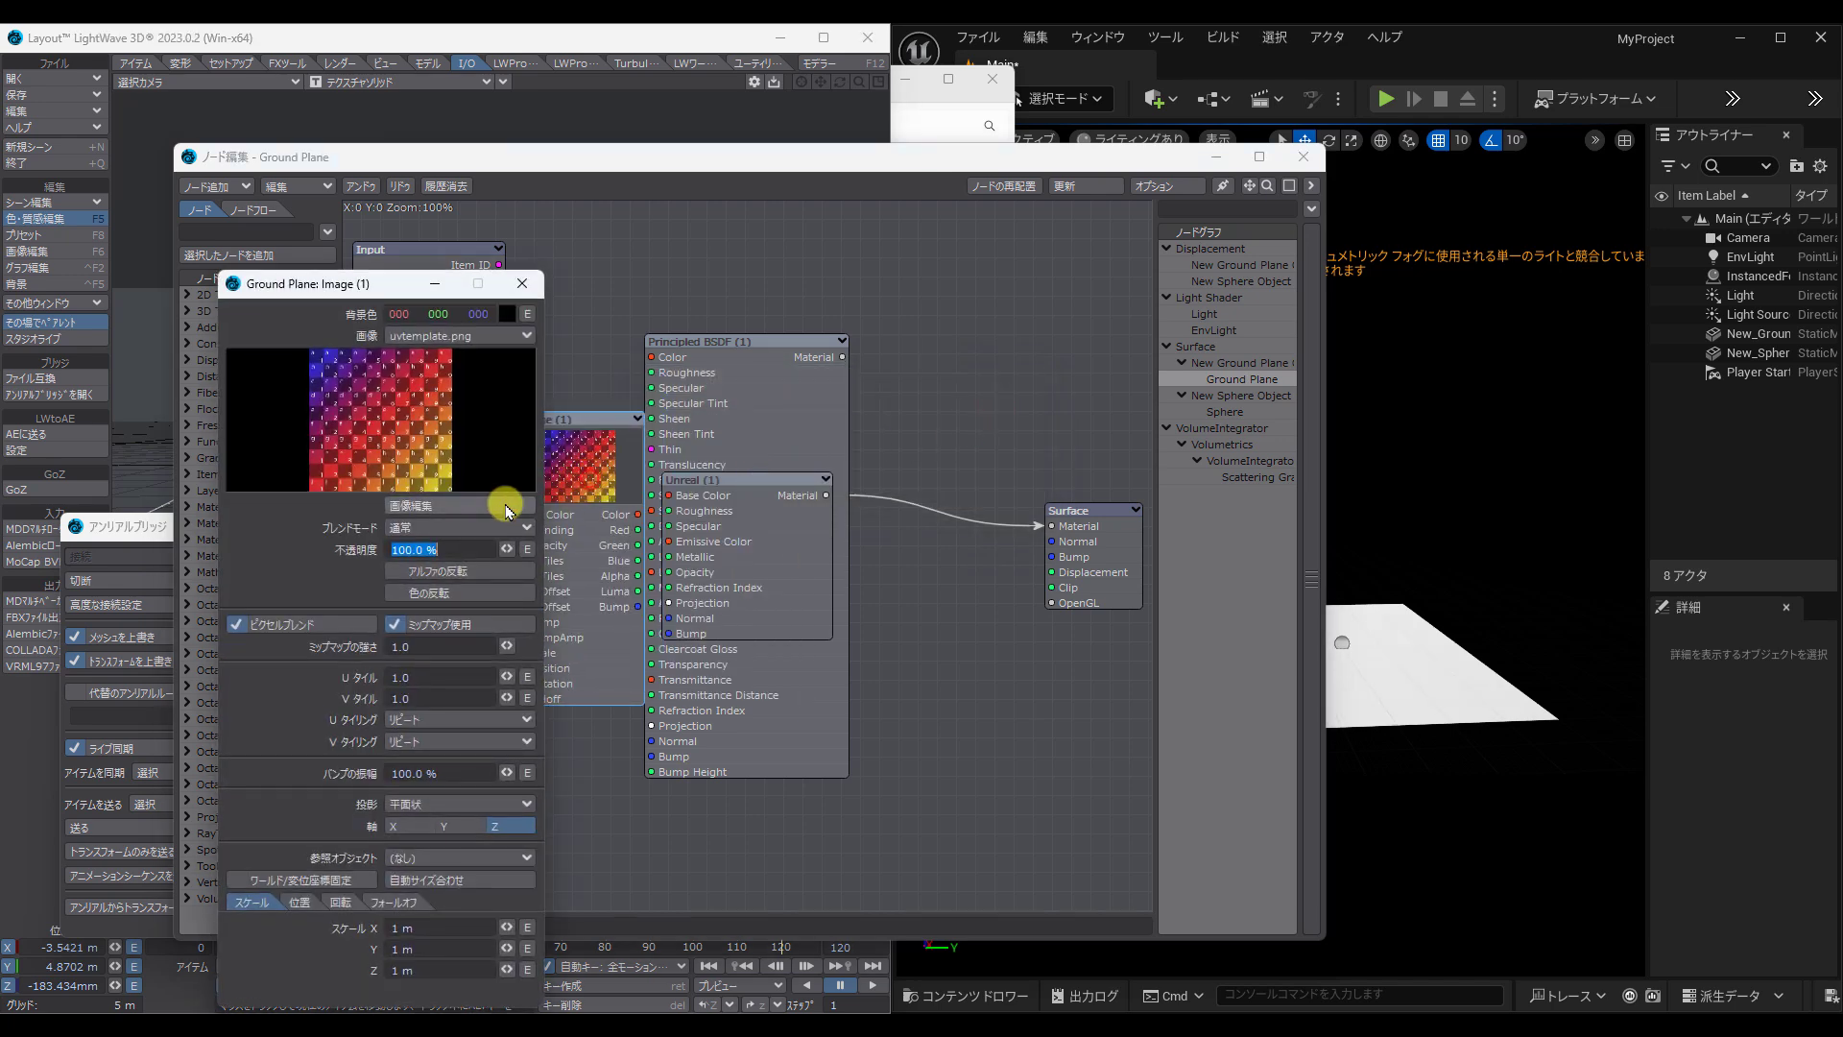
click(470, 827)
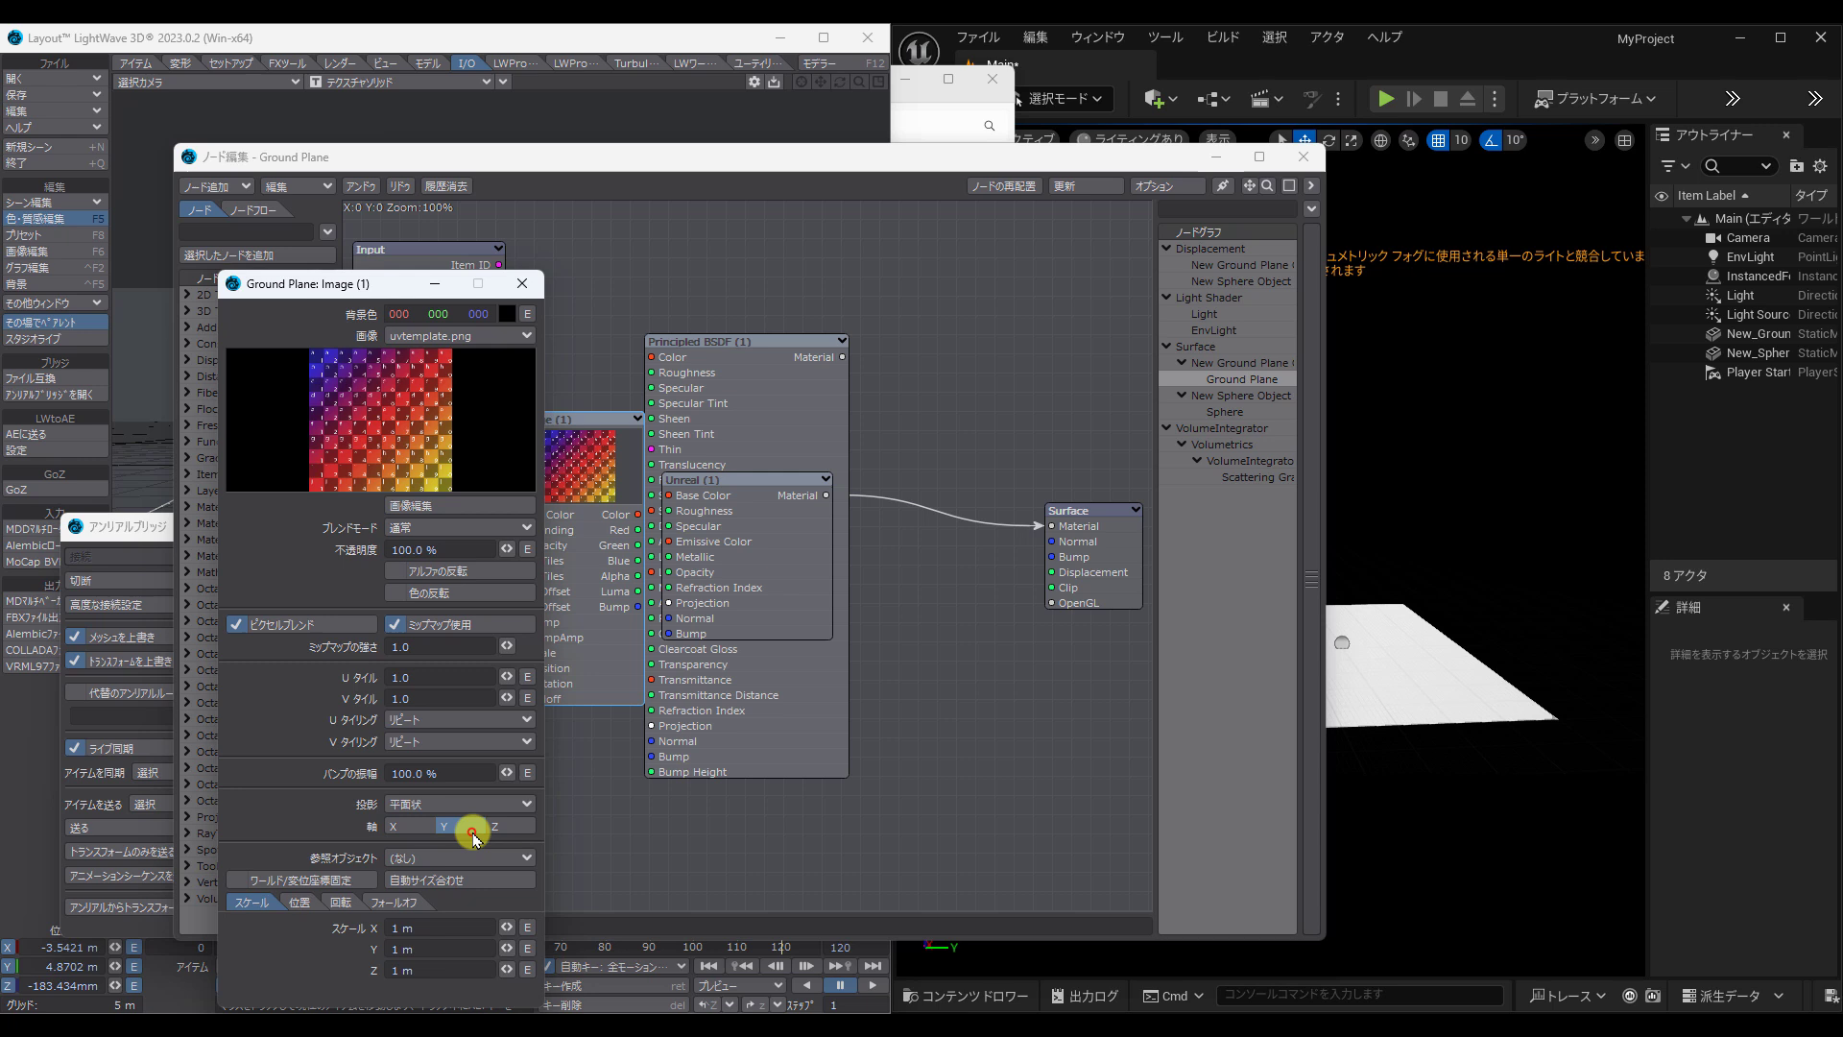
click(452, 926)
text(10)
key(Tab)
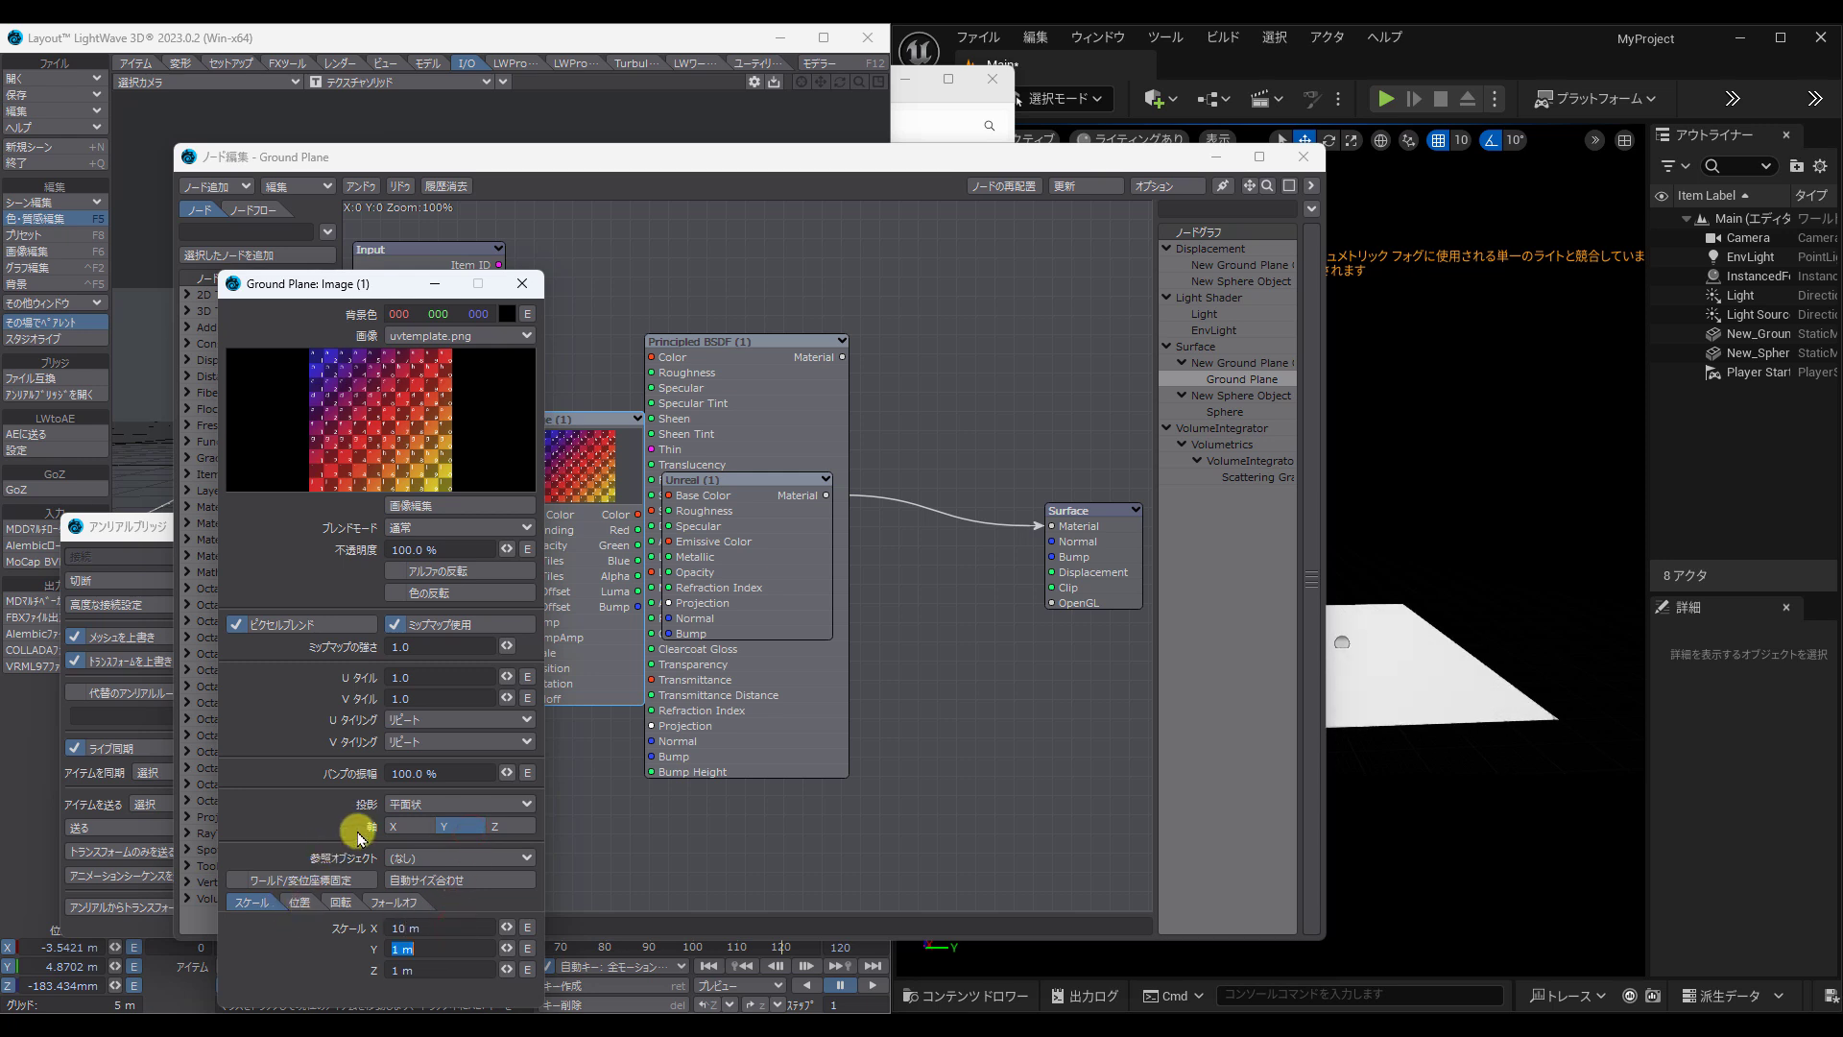
text(10)
key(Tab)
text(10)
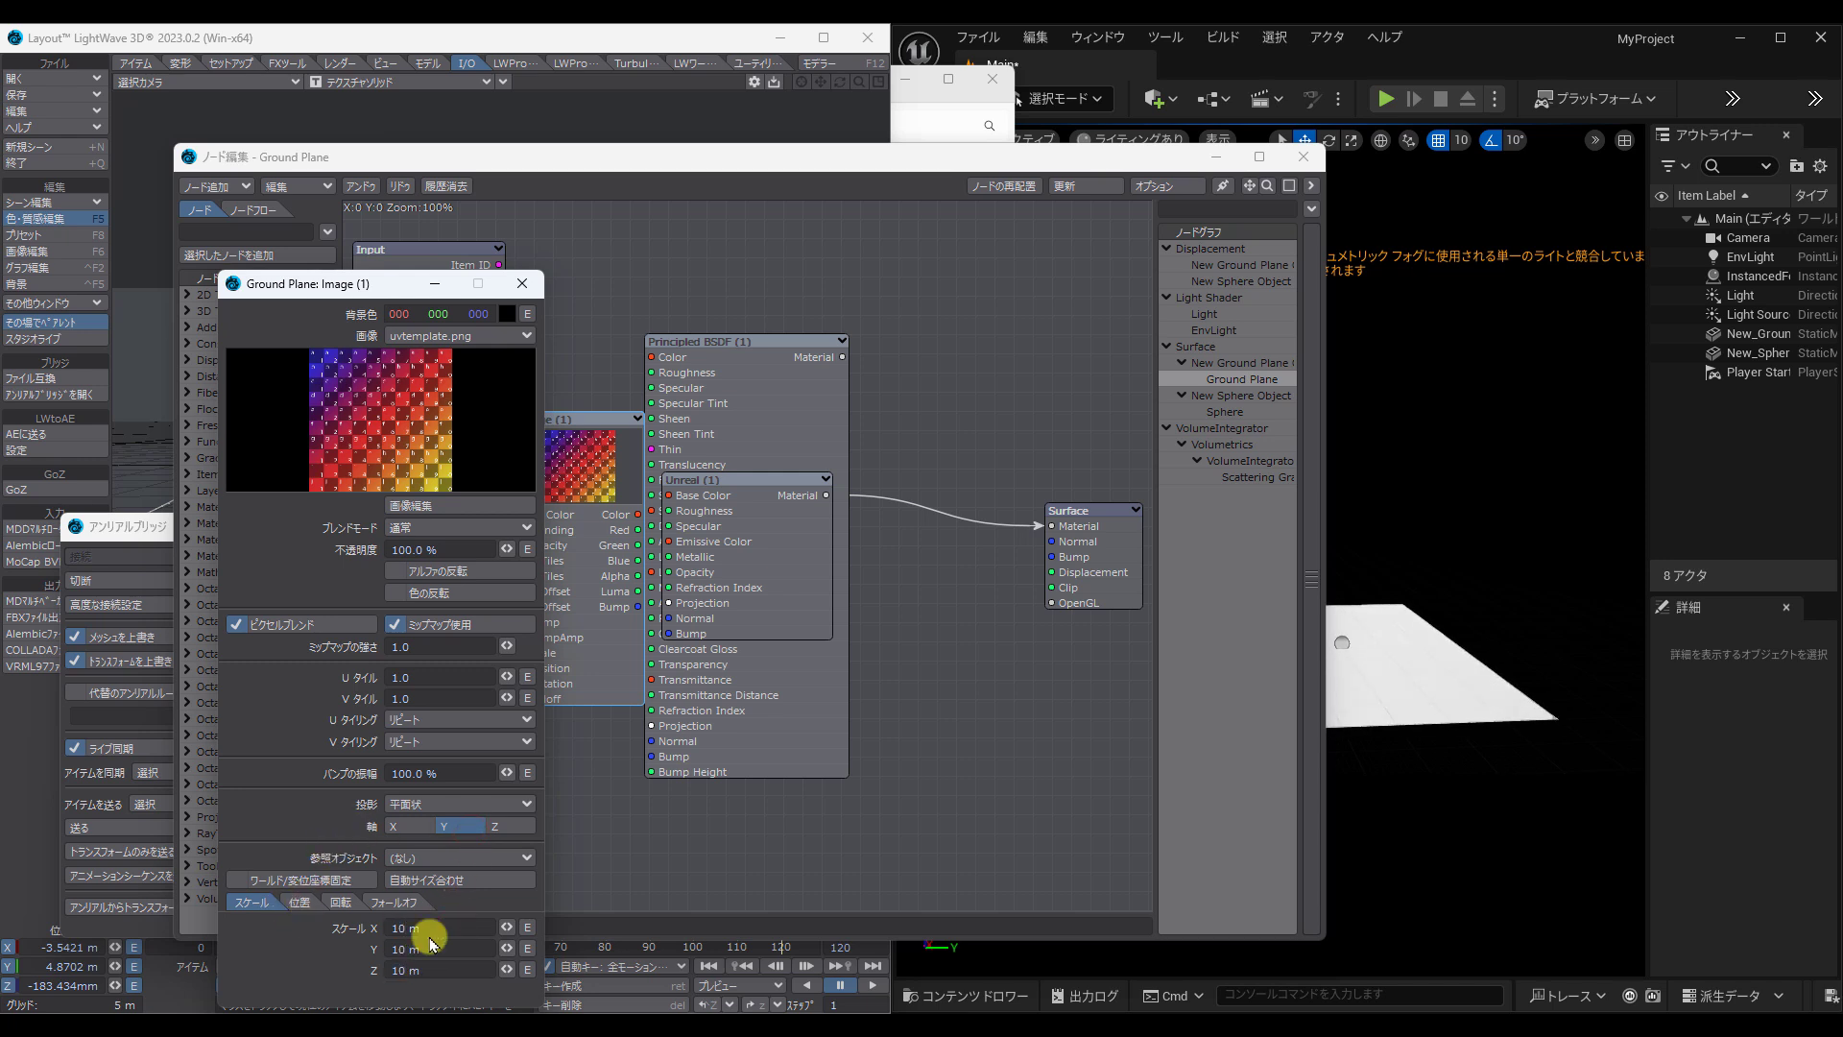
click(522, 284)
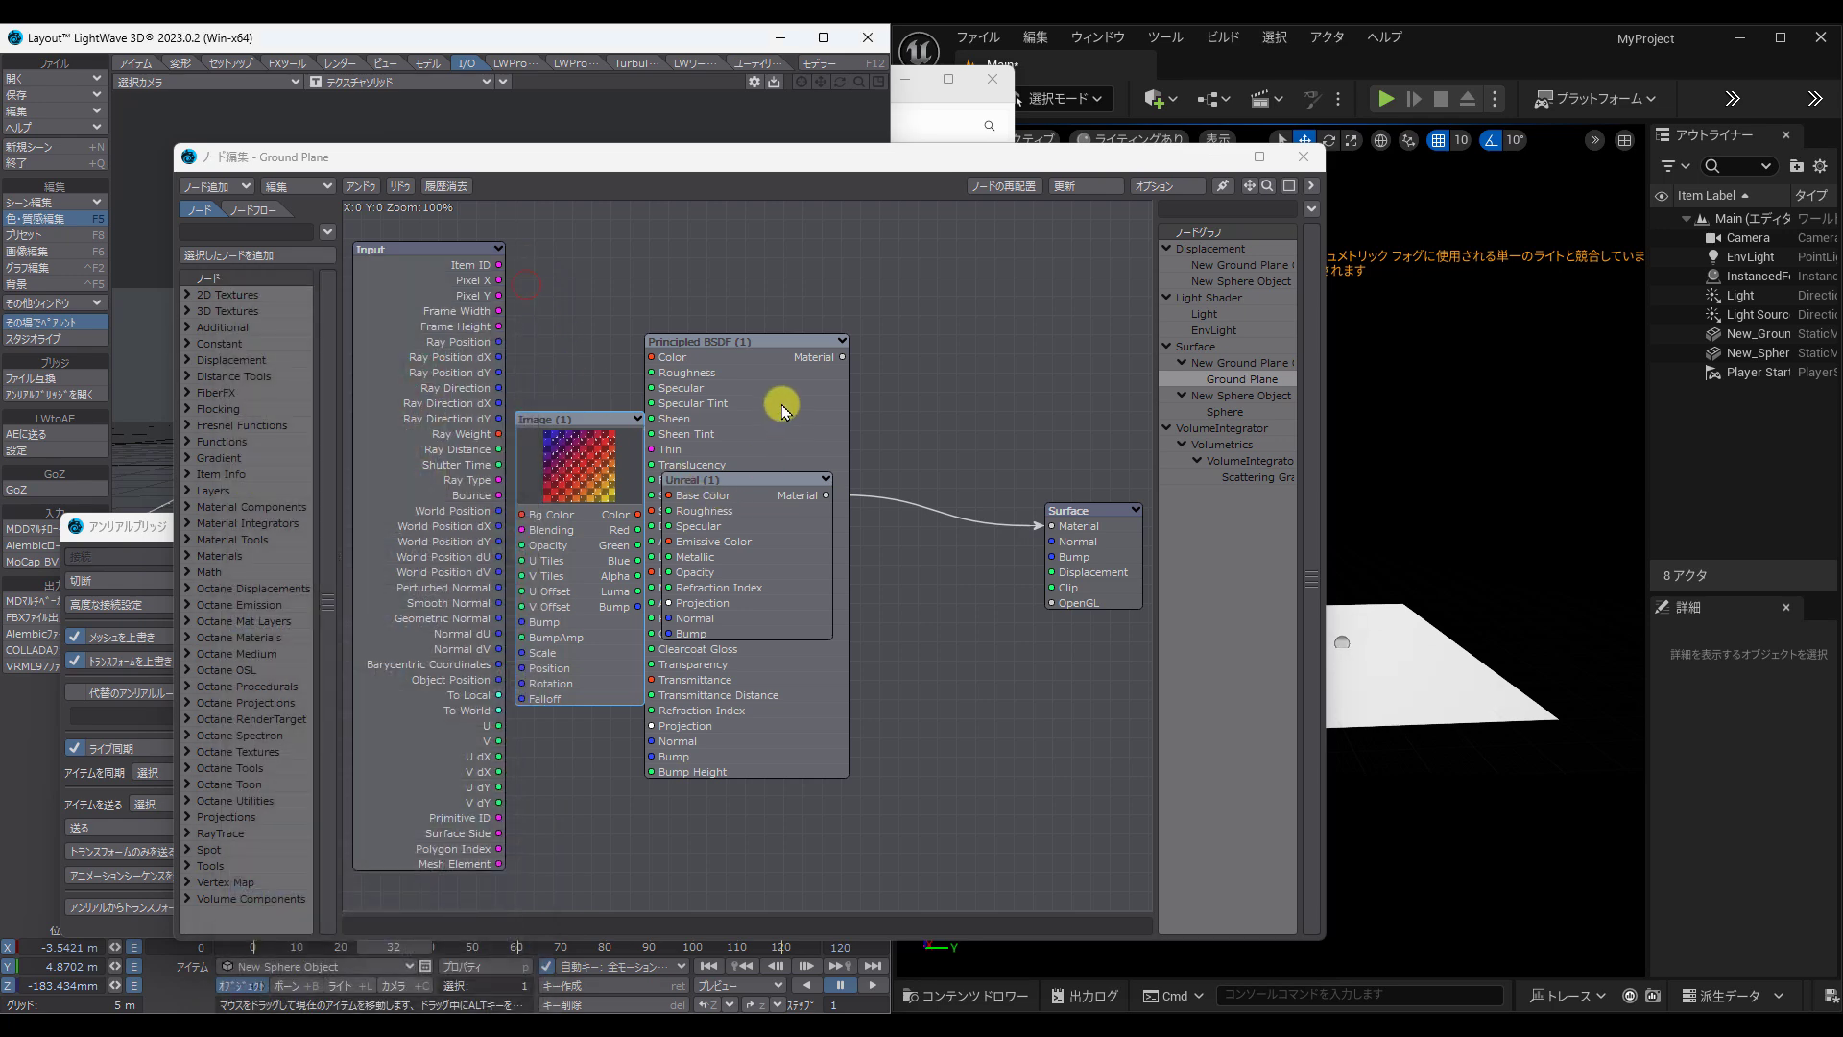
Step: Wire the image Color into the Unreal node's Base Color and close the Node Editor
click(842, 341)
drag(725, 520, 789, 517)
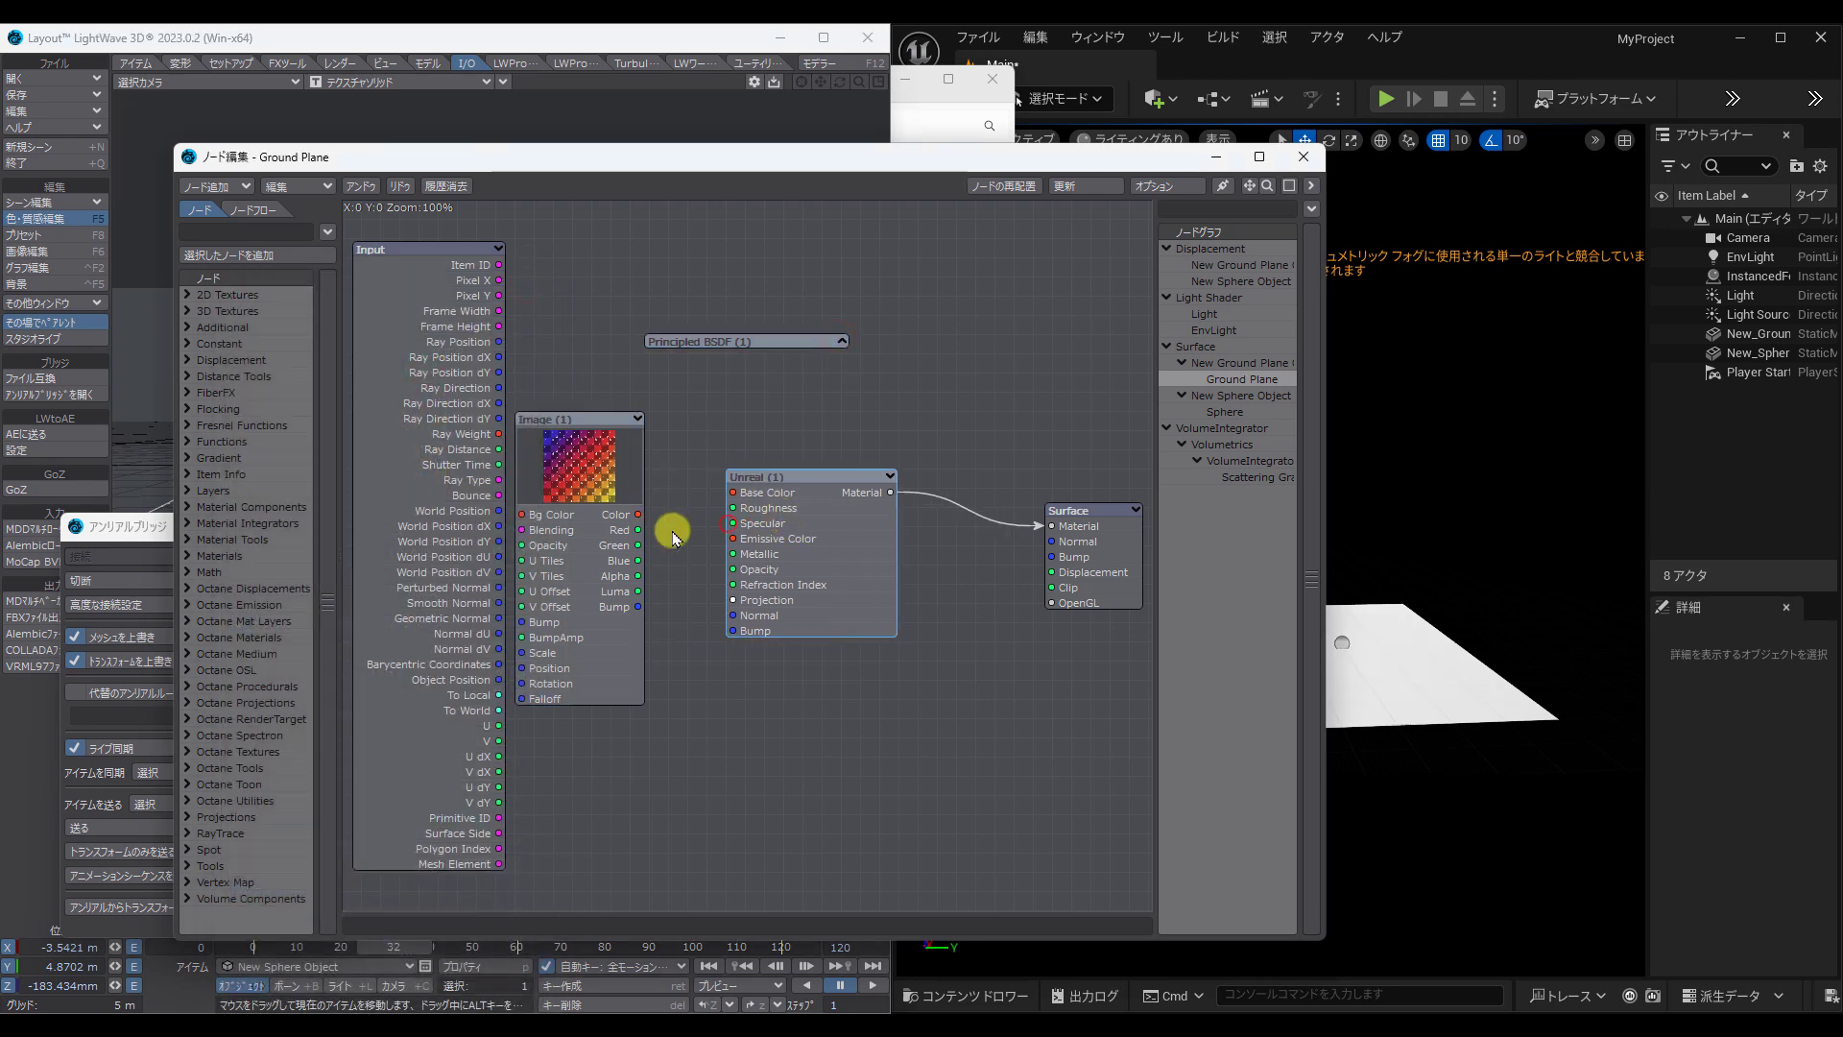
drag(637, 514, 734, 493)
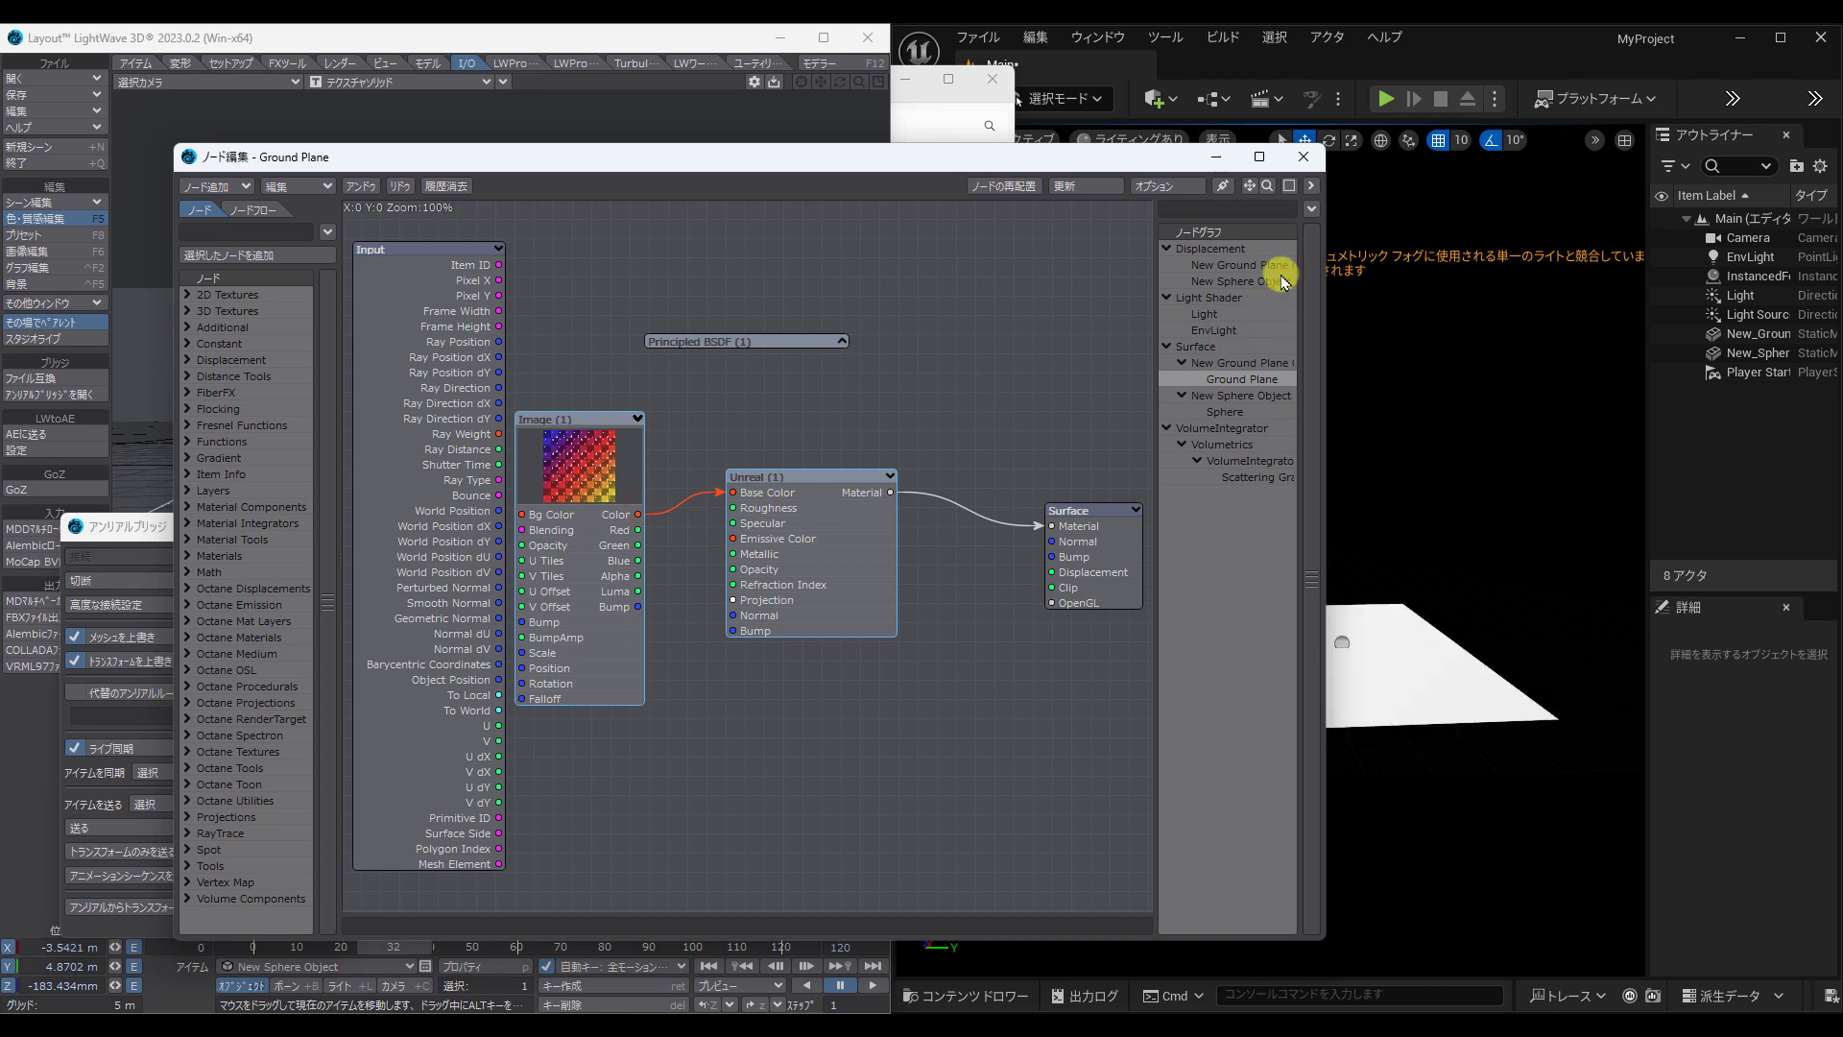
click(1303, 156)
Step: Preview the checker-textured ground with a live VPR render and send it to Unreal
click(826, 203)
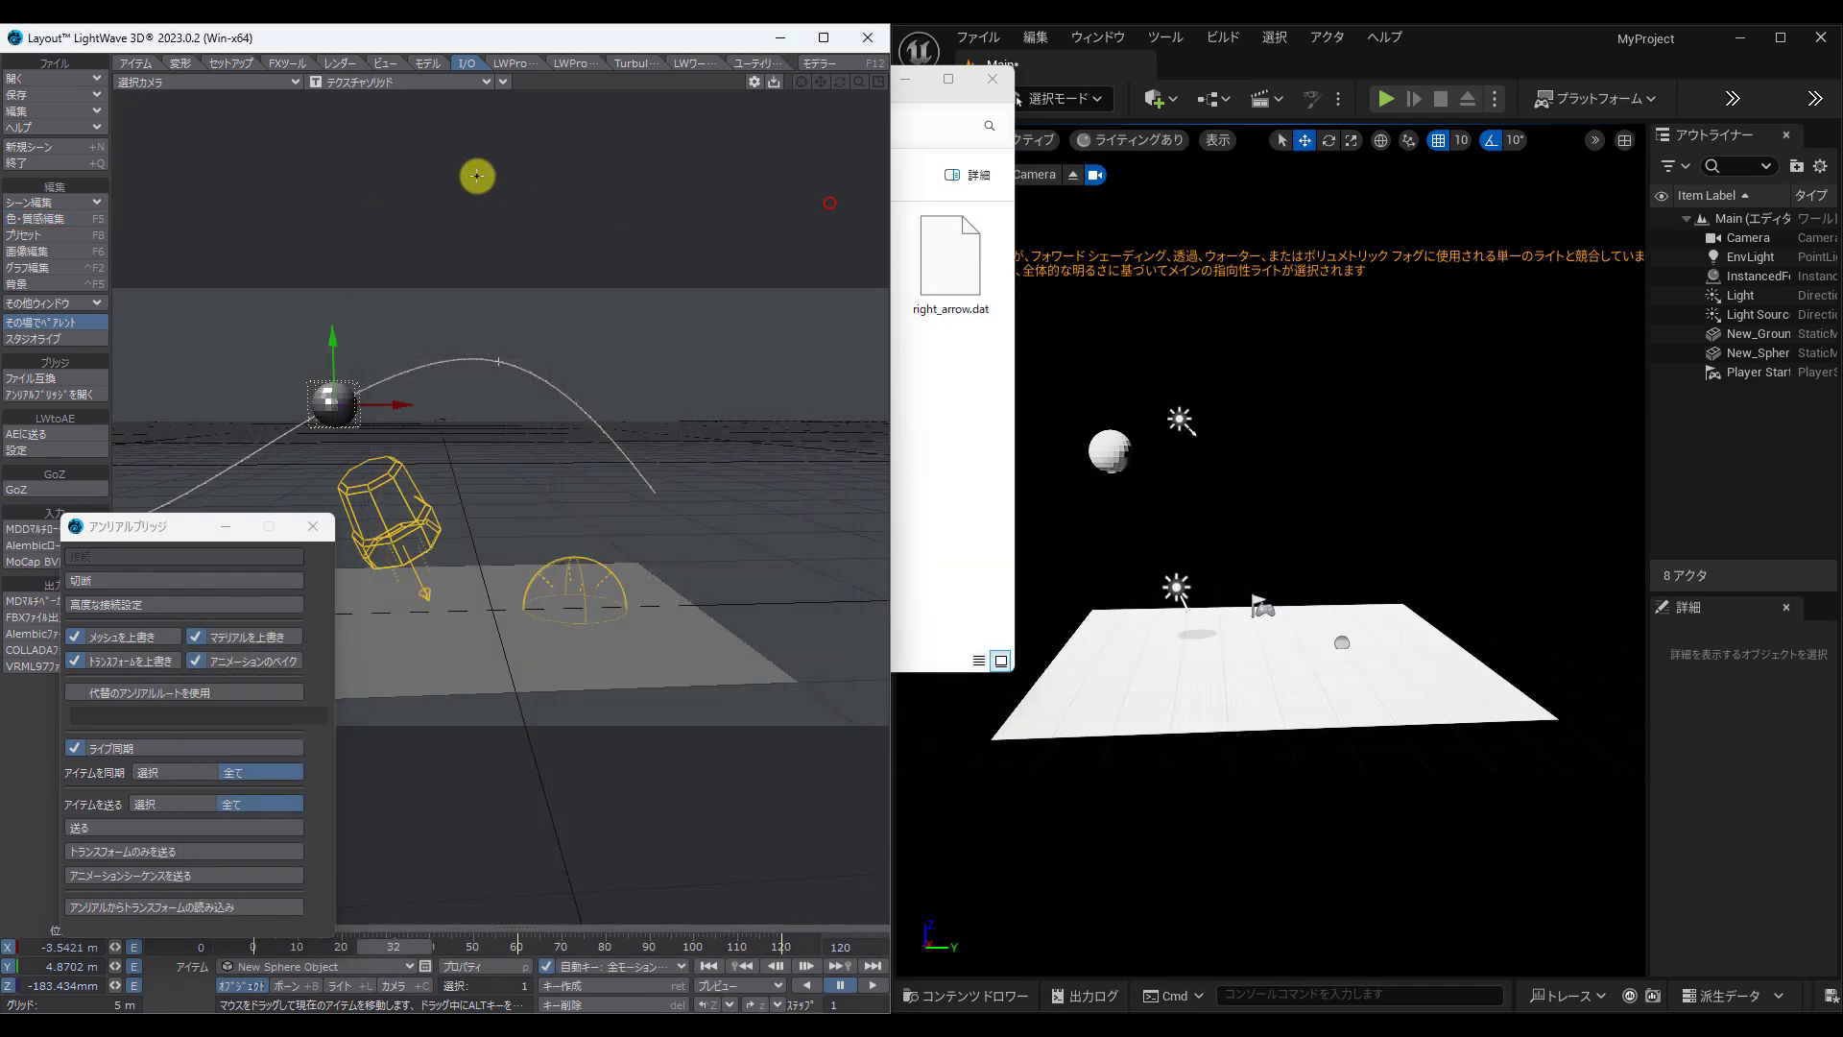
click(356, 93)
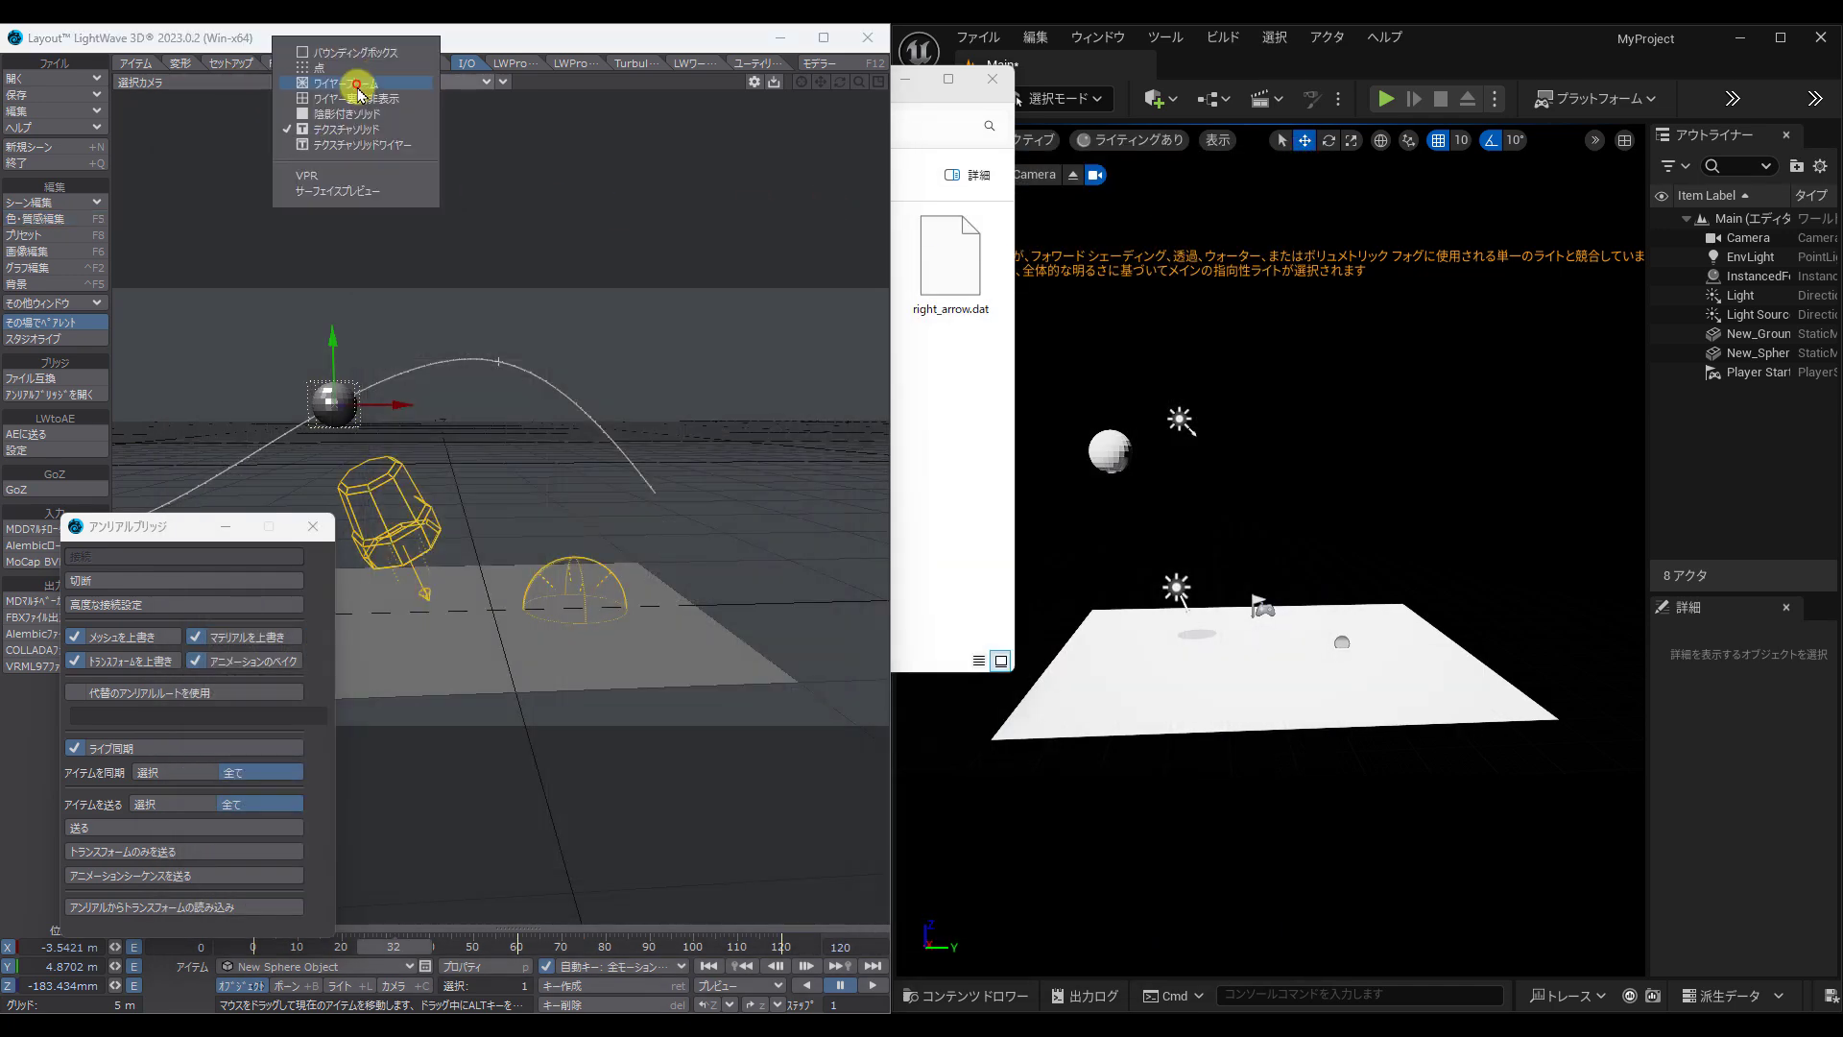
click(356, 173)
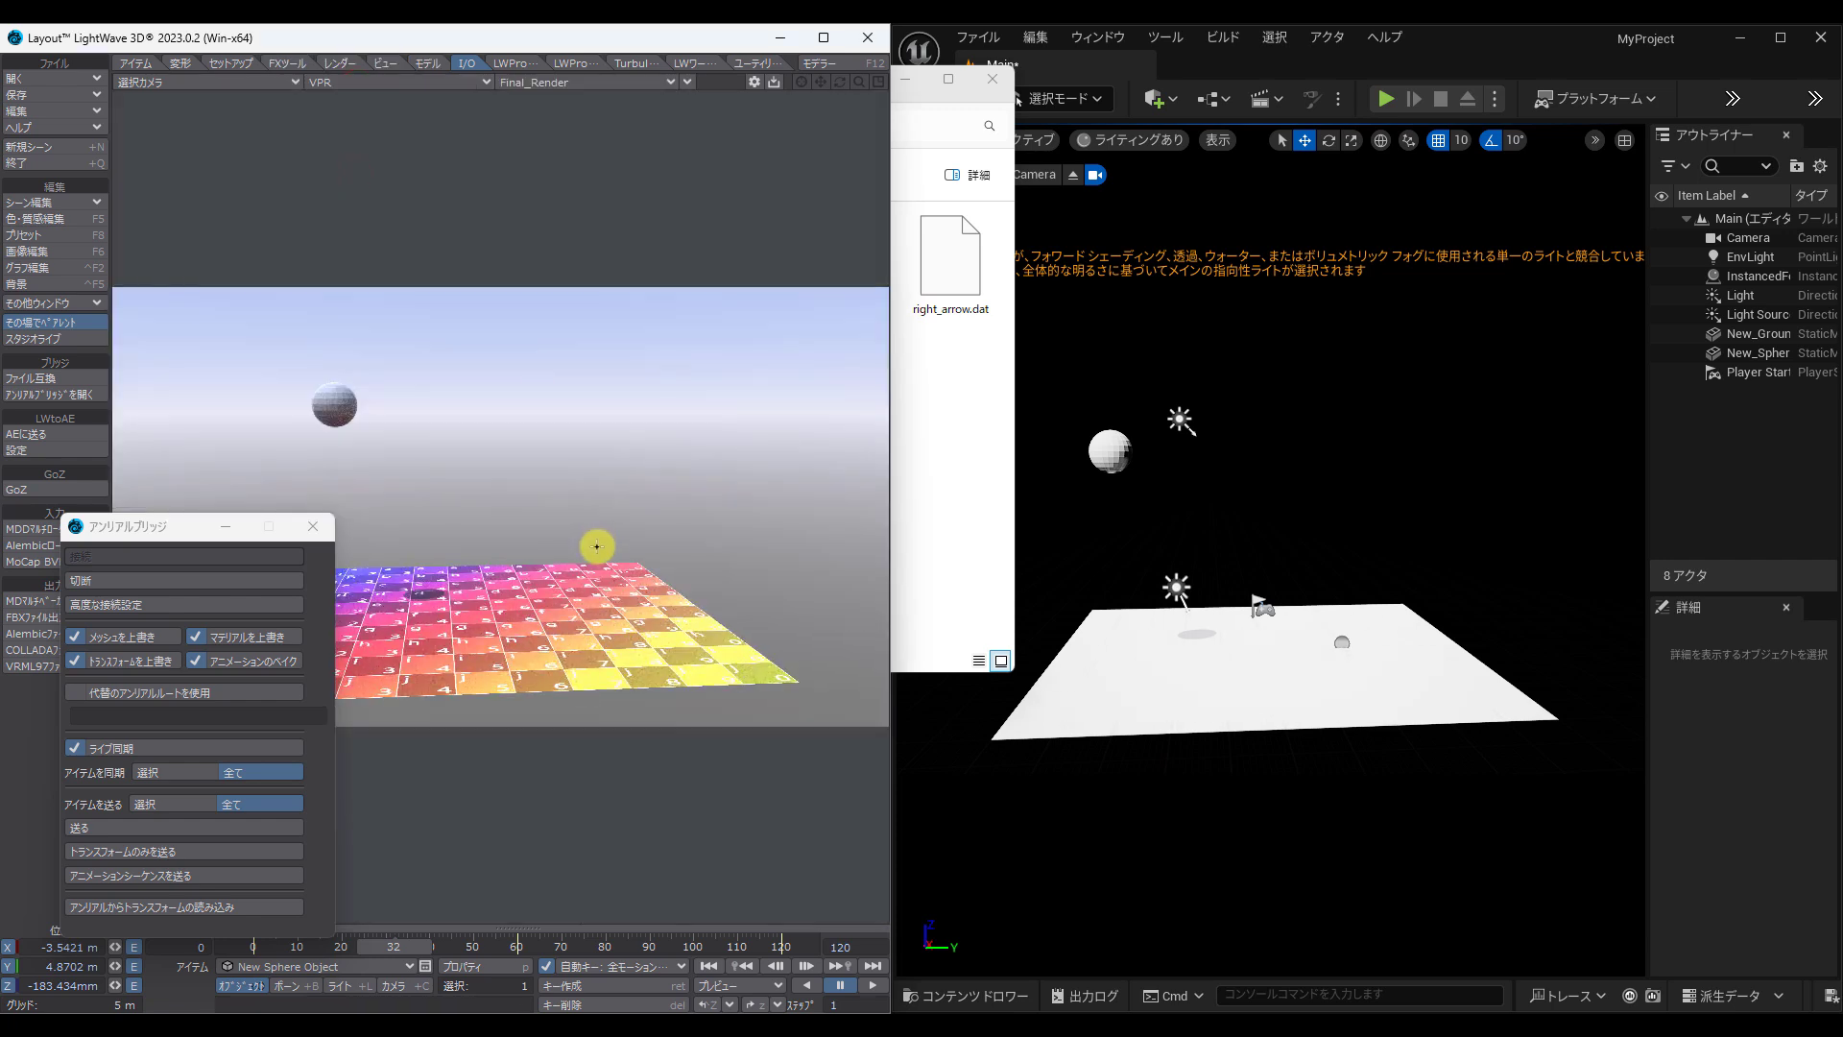
click(1465, 42)
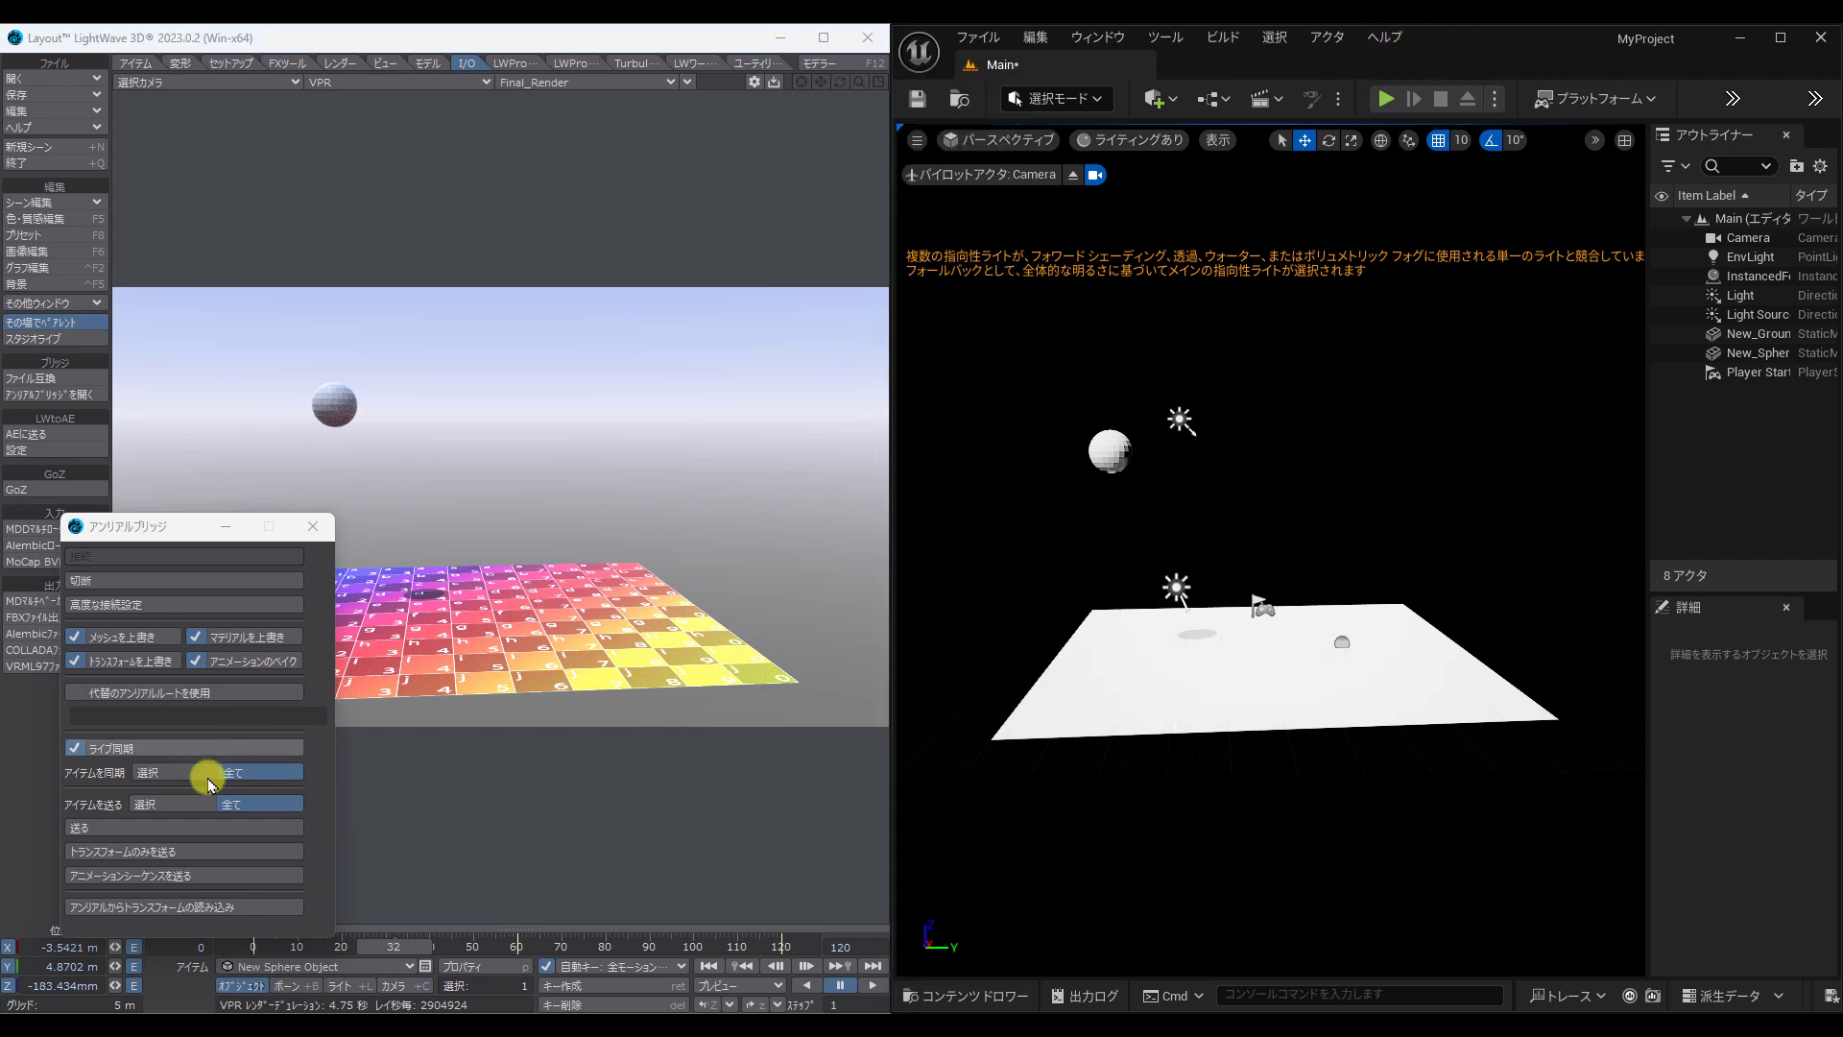
click(156, 830)
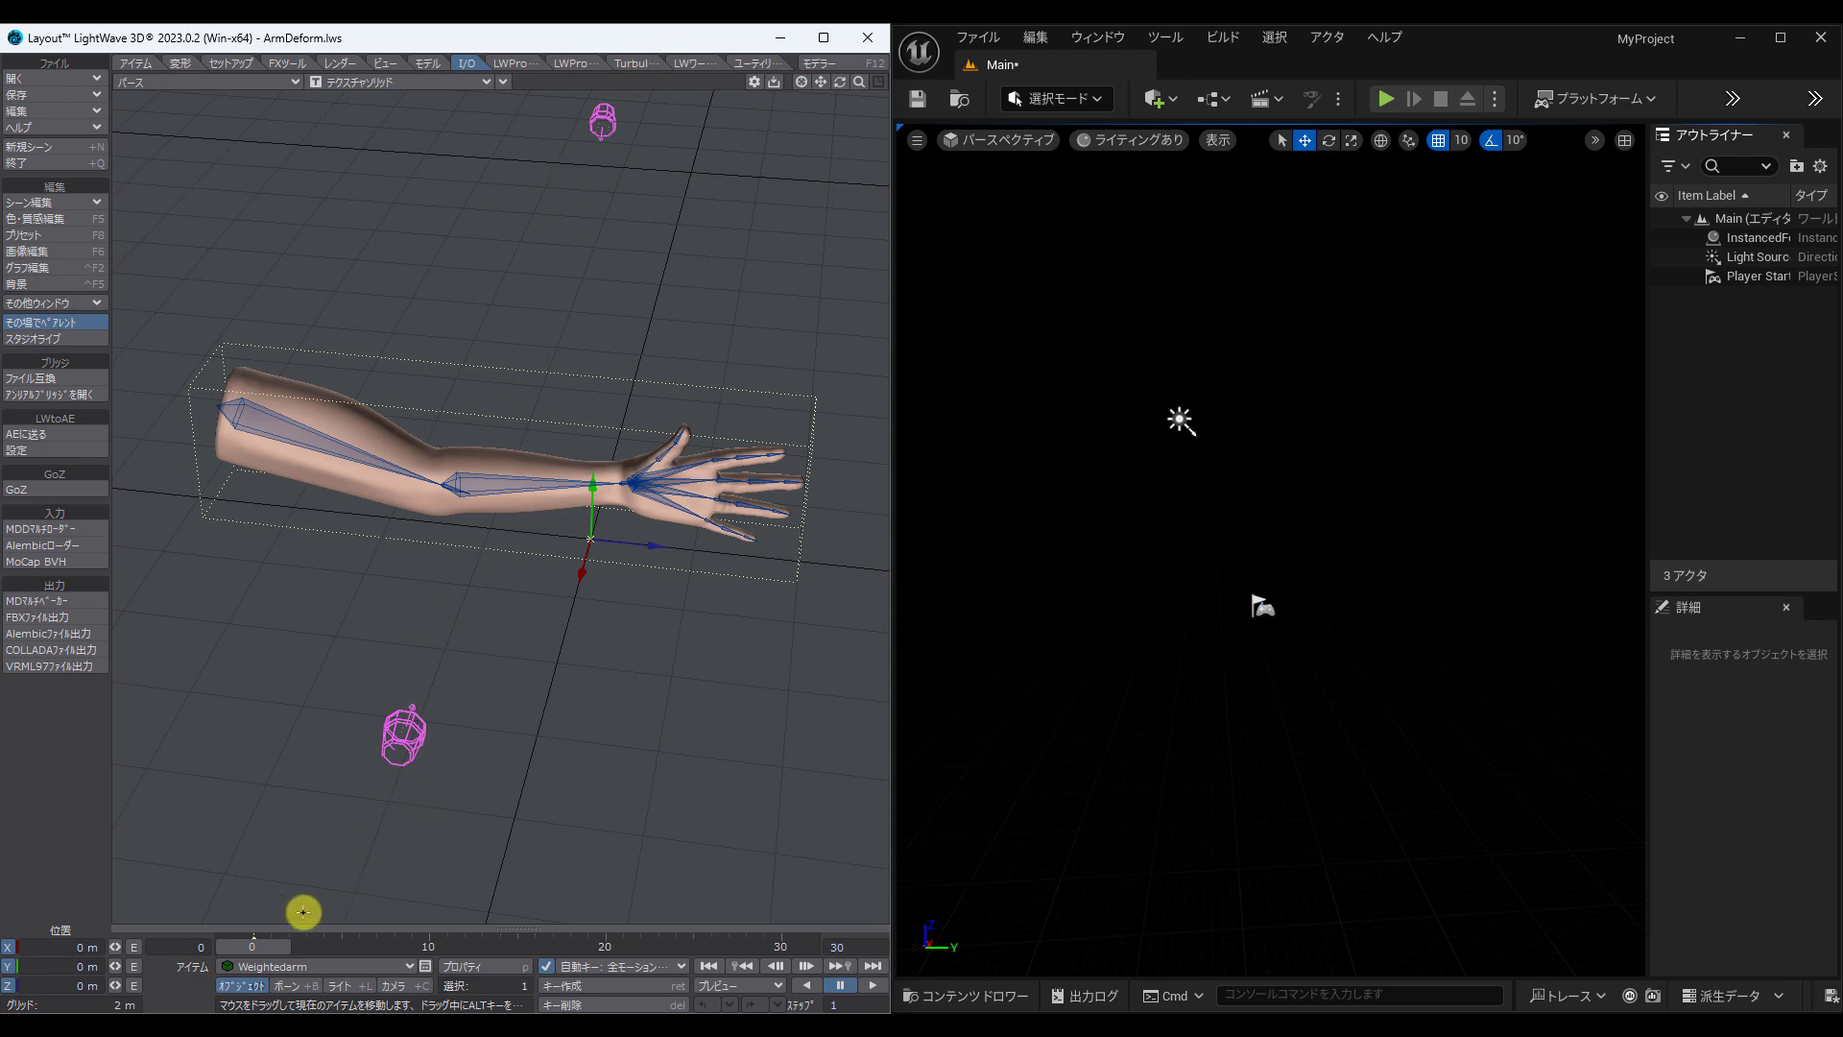
Step: From frame 1, send the Weightedarm arm to Unreal with animation baking and live sync on
click(260, 944)
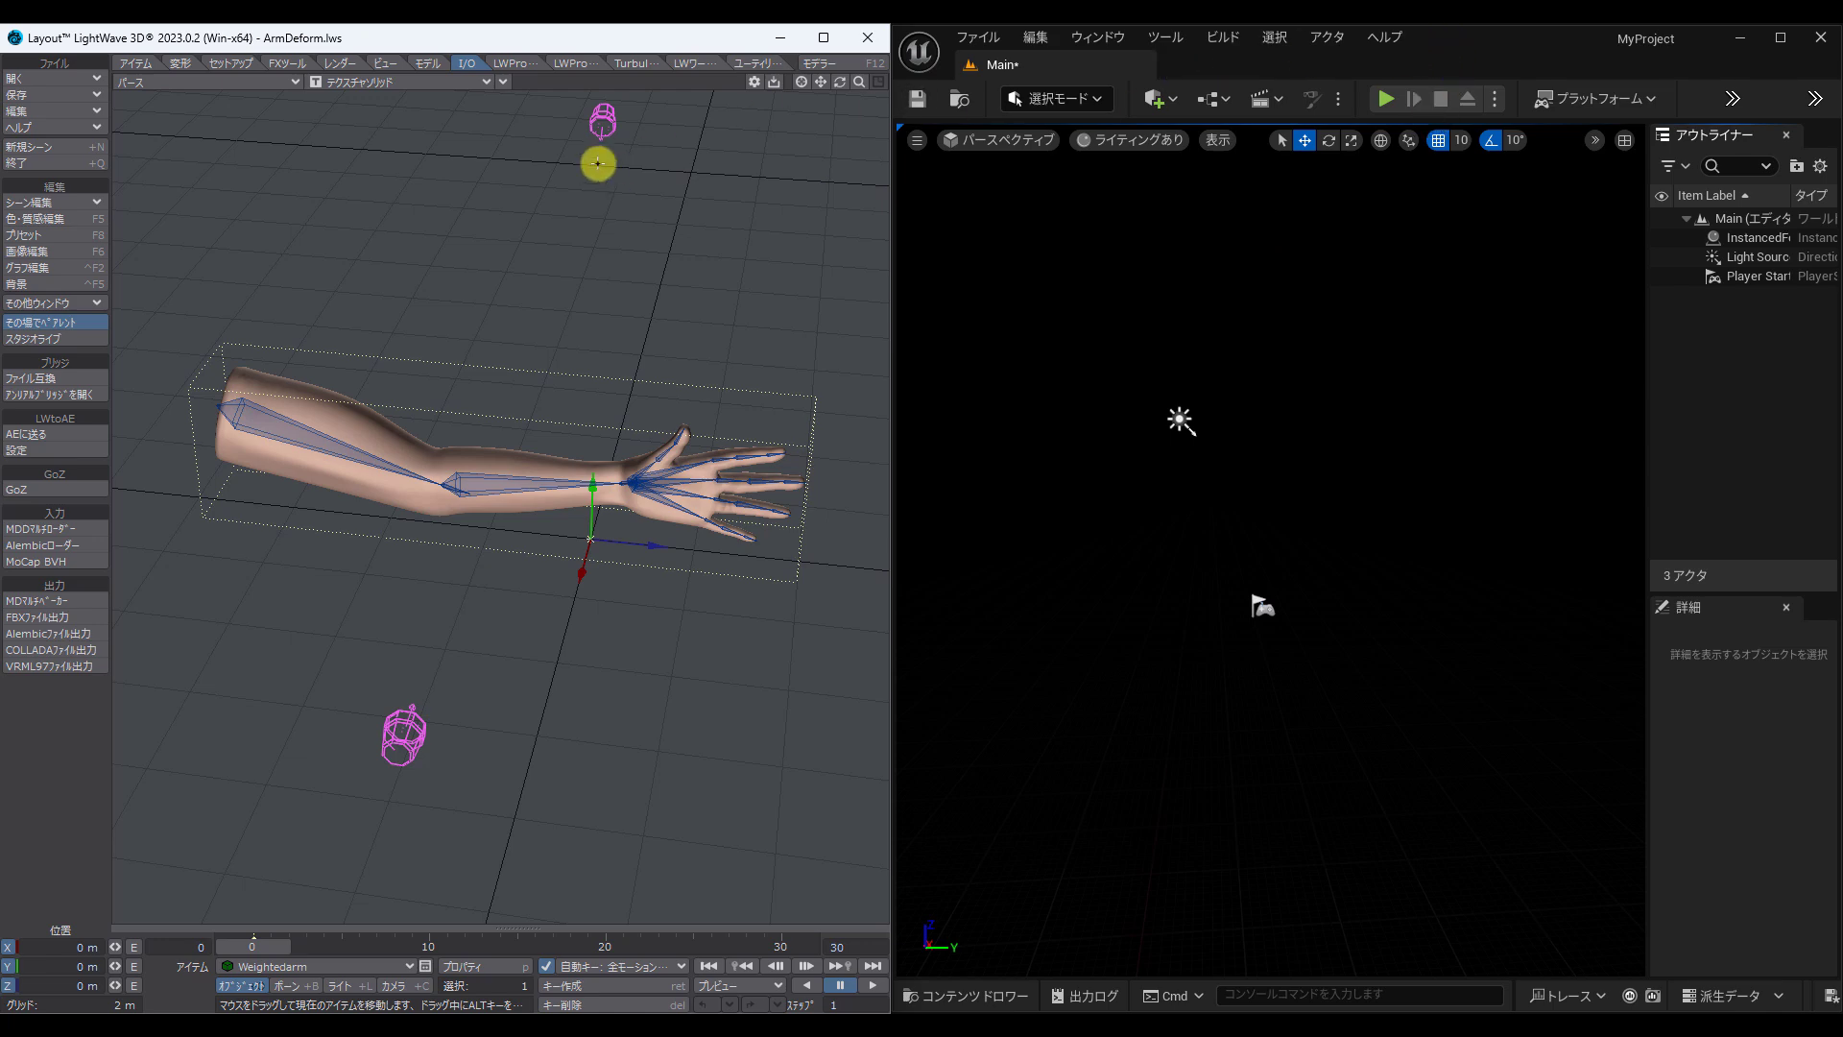
click(86, 394)
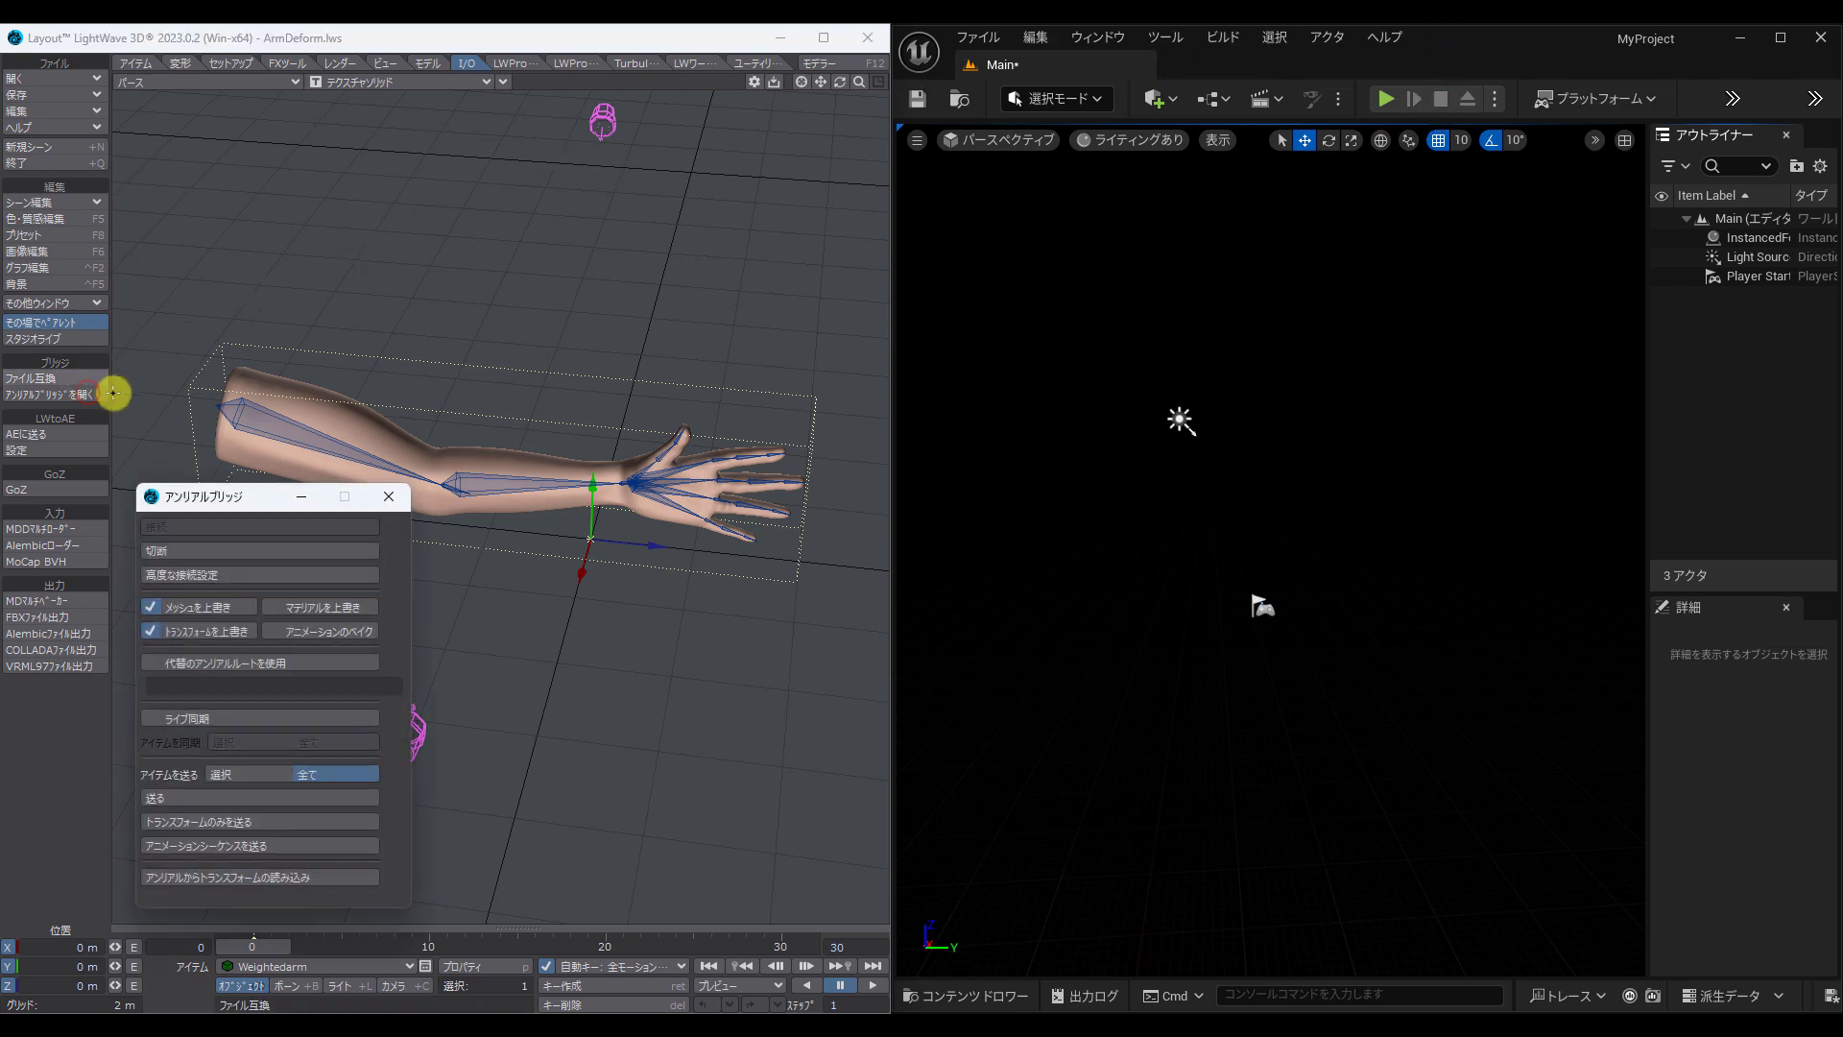
click(301, 635)
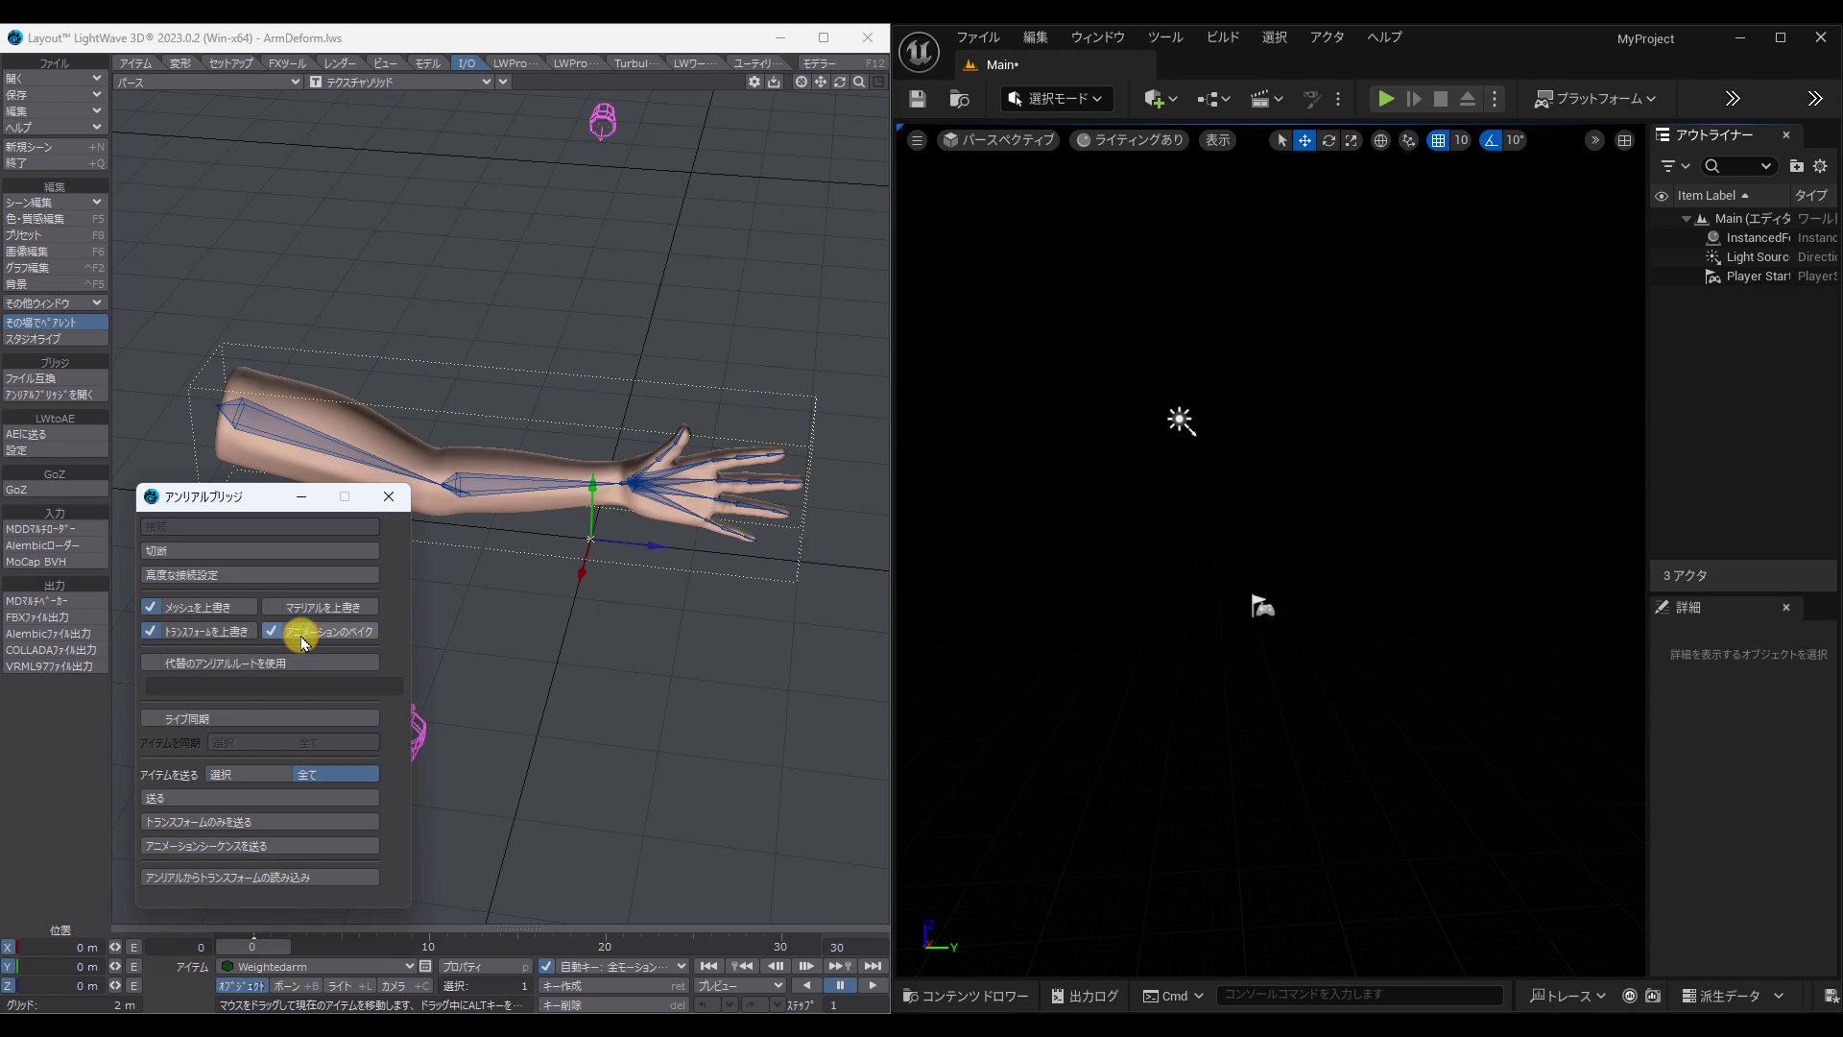
click(225, 716)
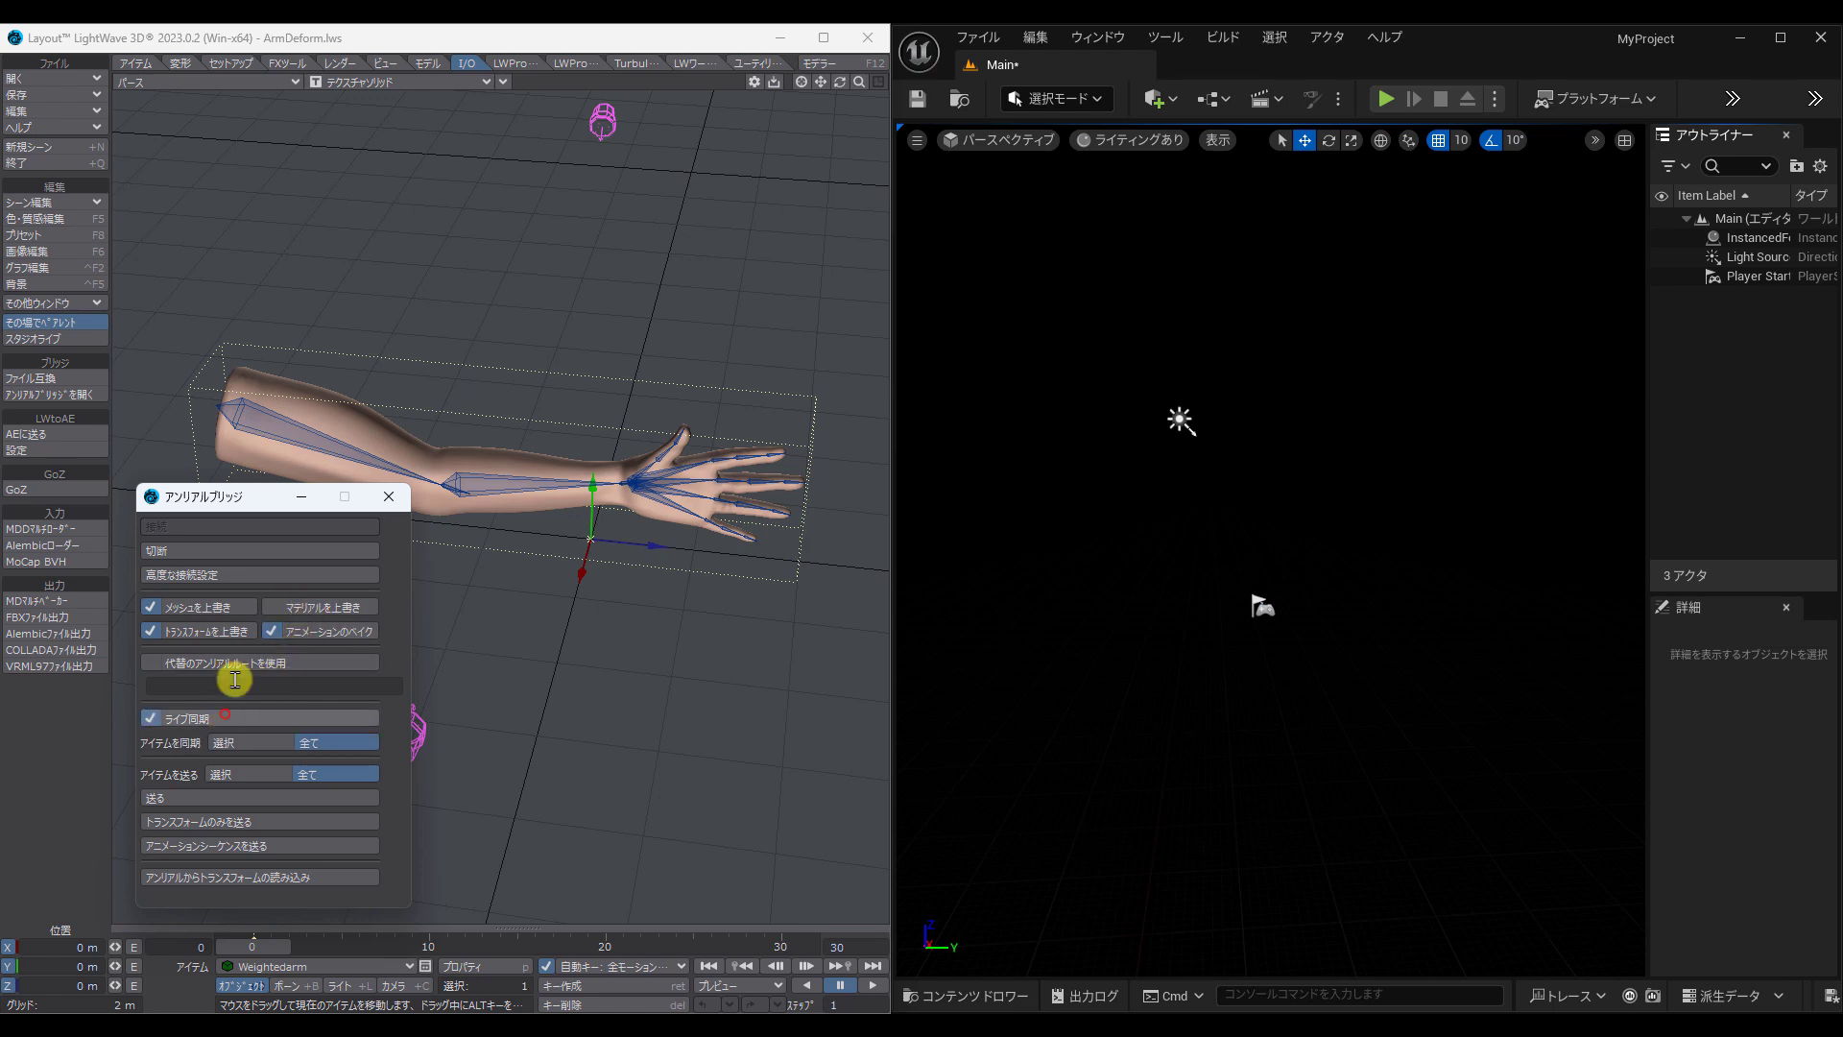
click(201, 801)
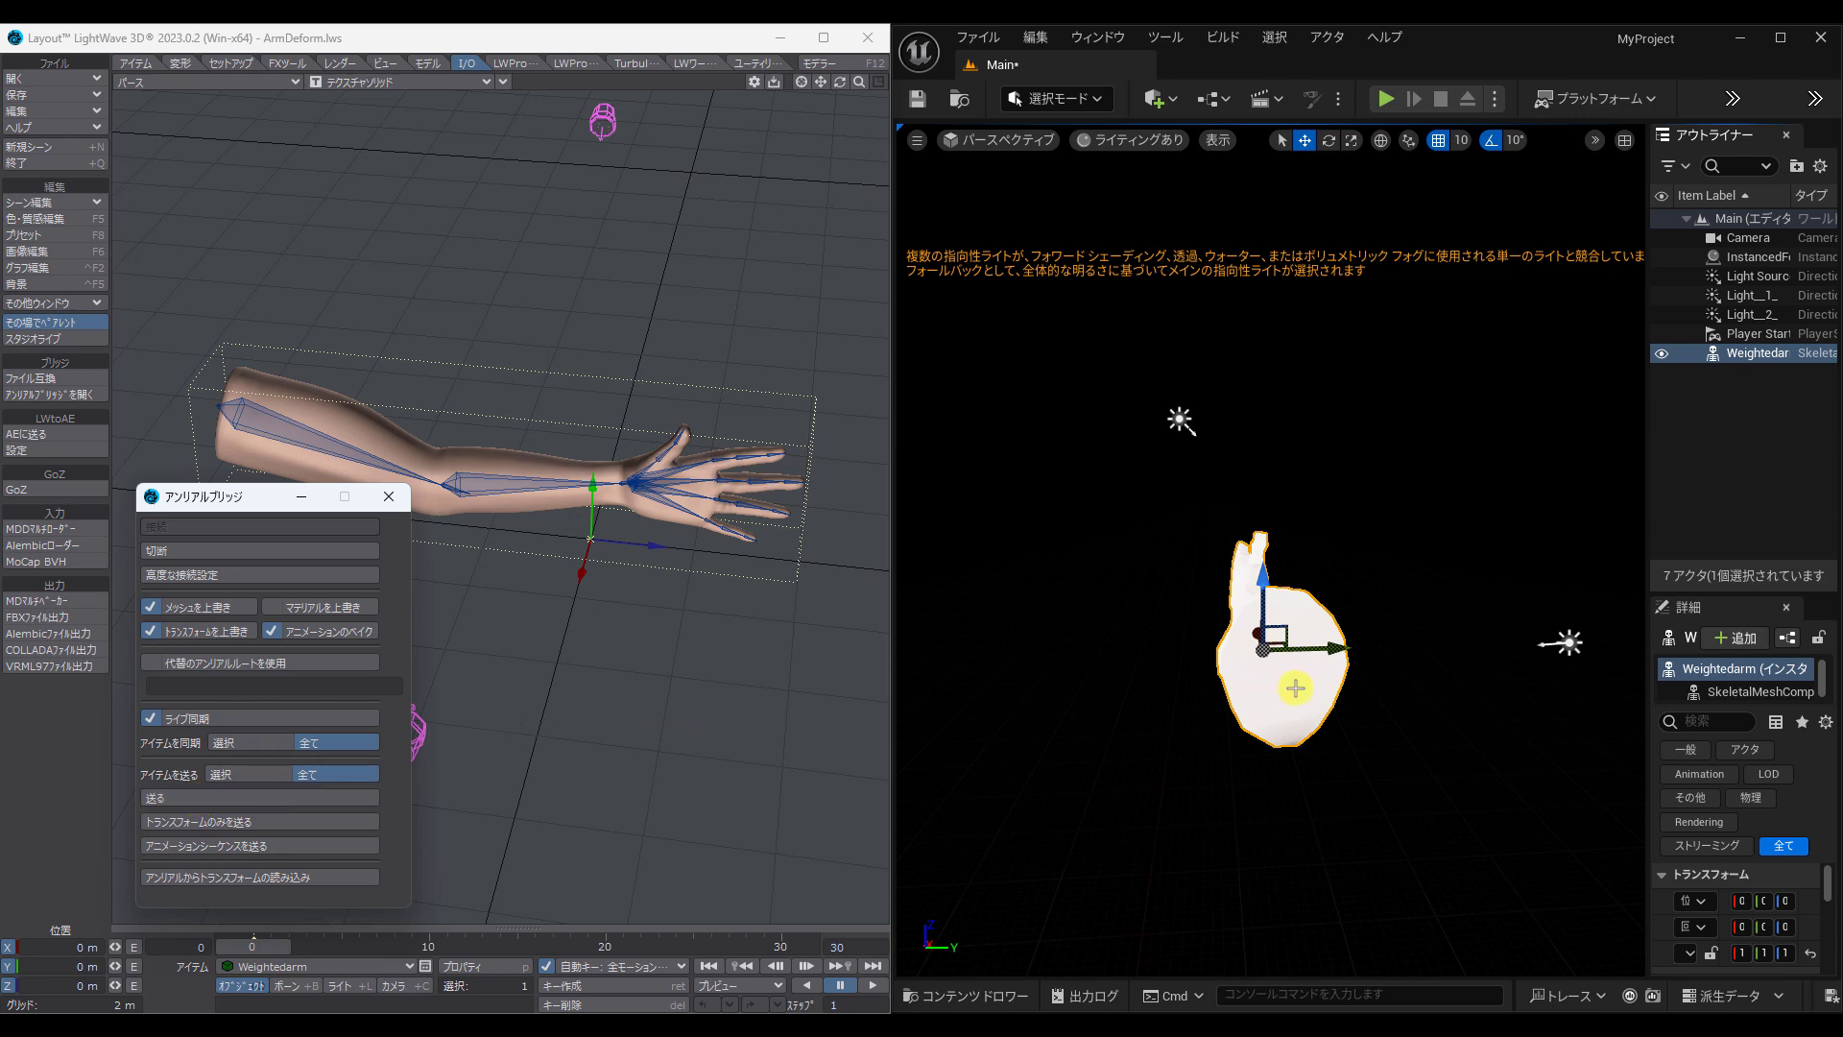
Step: Orbit the Unreal view to see the whole arm and browse the project's assets
mouse_move(1289, 680)
alt+mouse_down()
mouse_move(1144, 708)
mouse_move(899, 702)
alt+mouse_up()
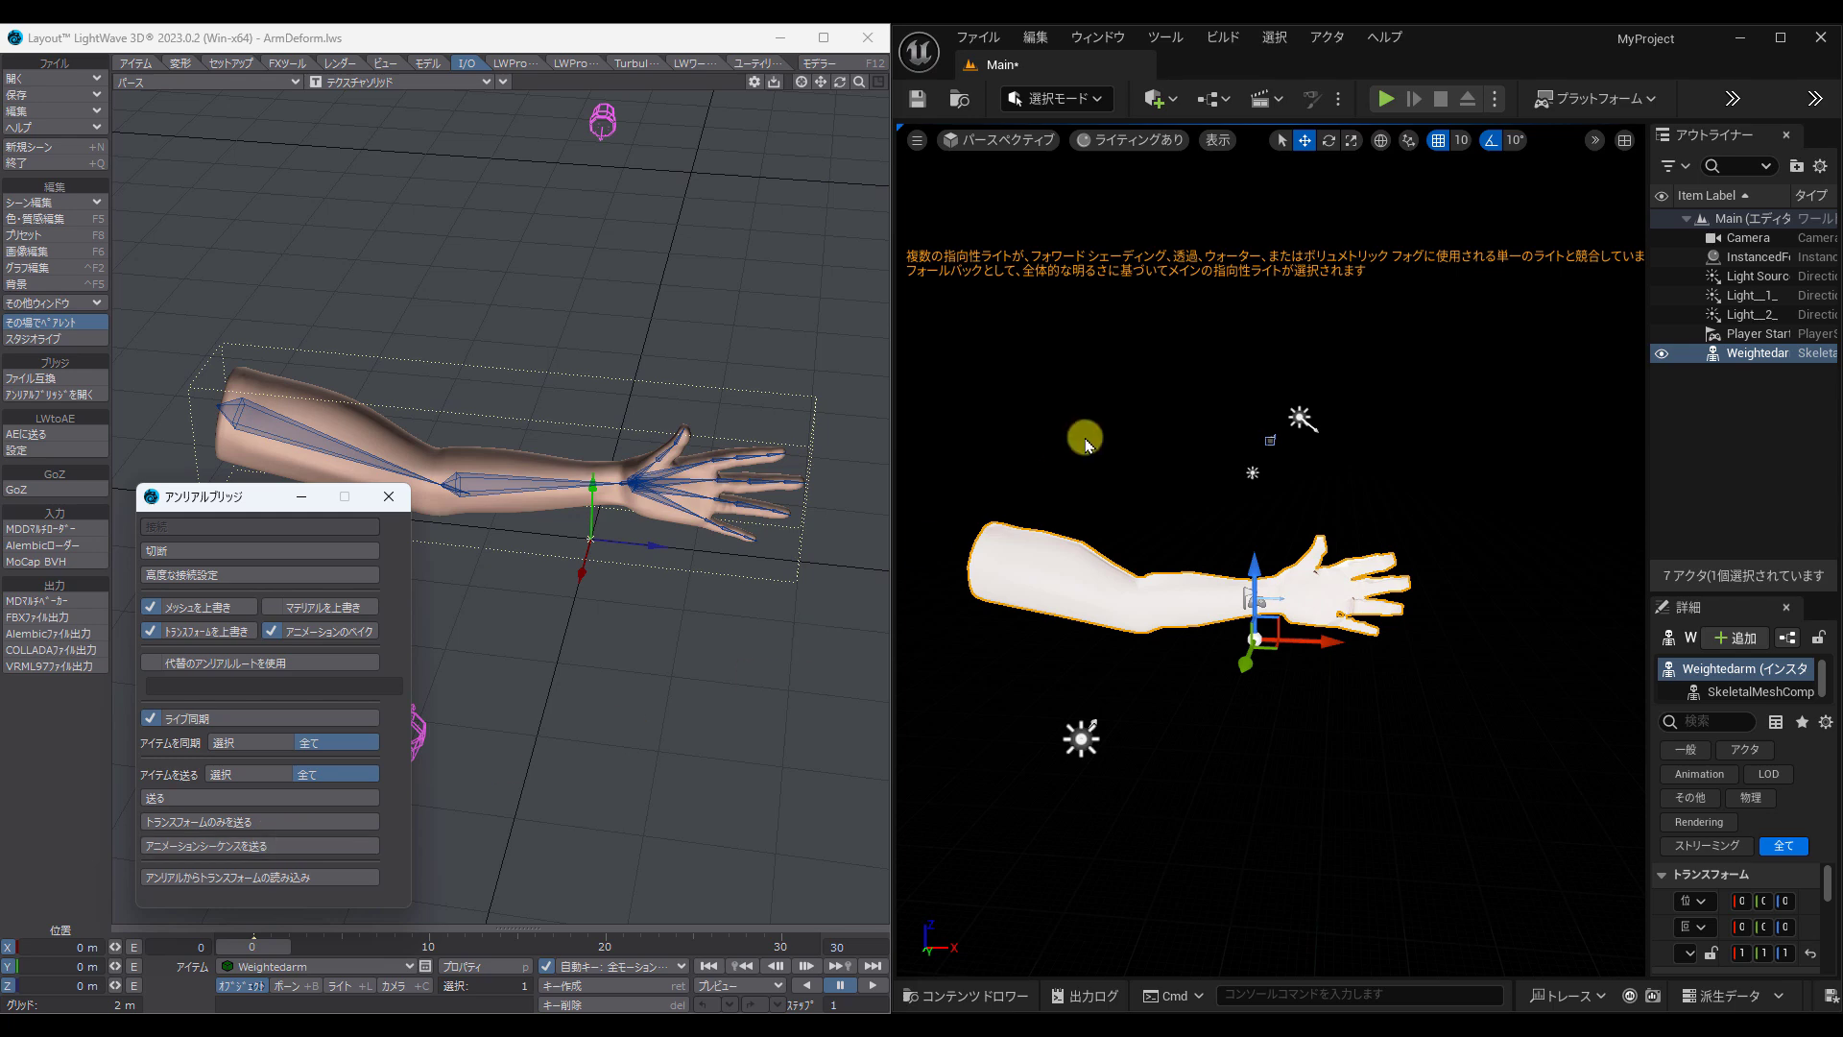
click(1465, 48)
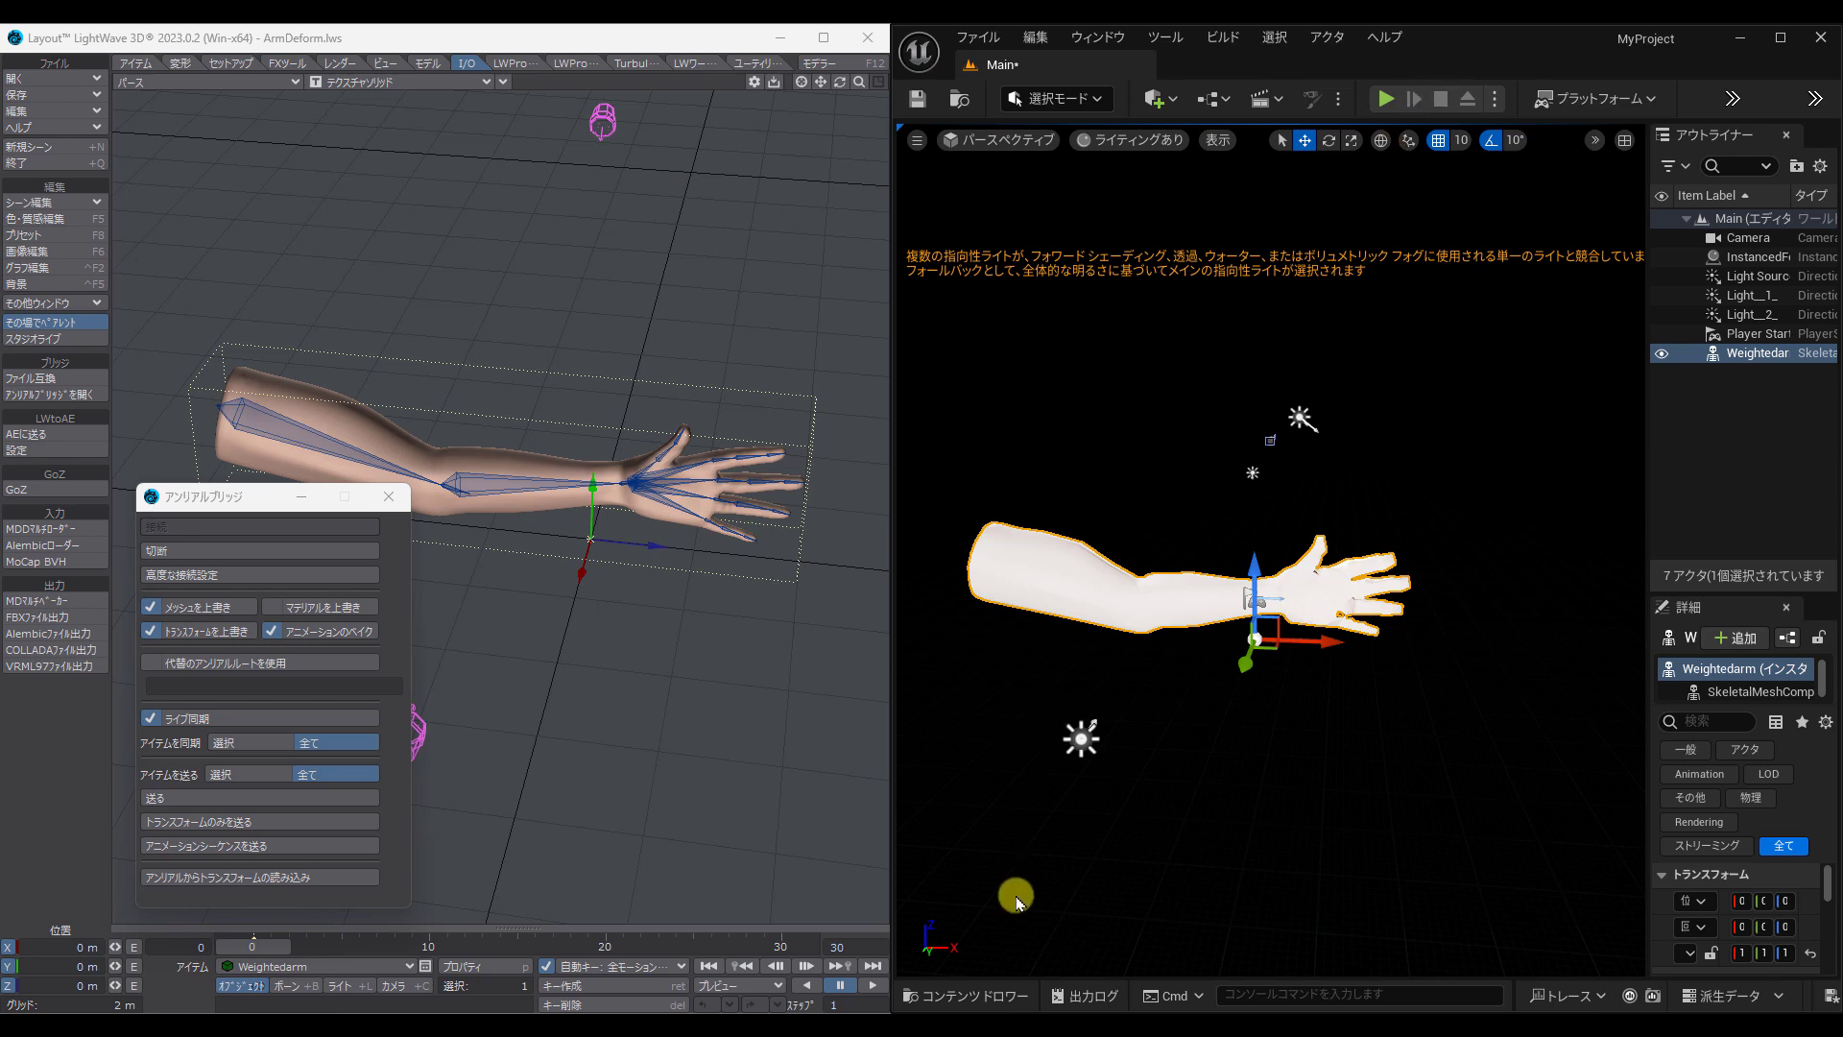
click(975, 992)
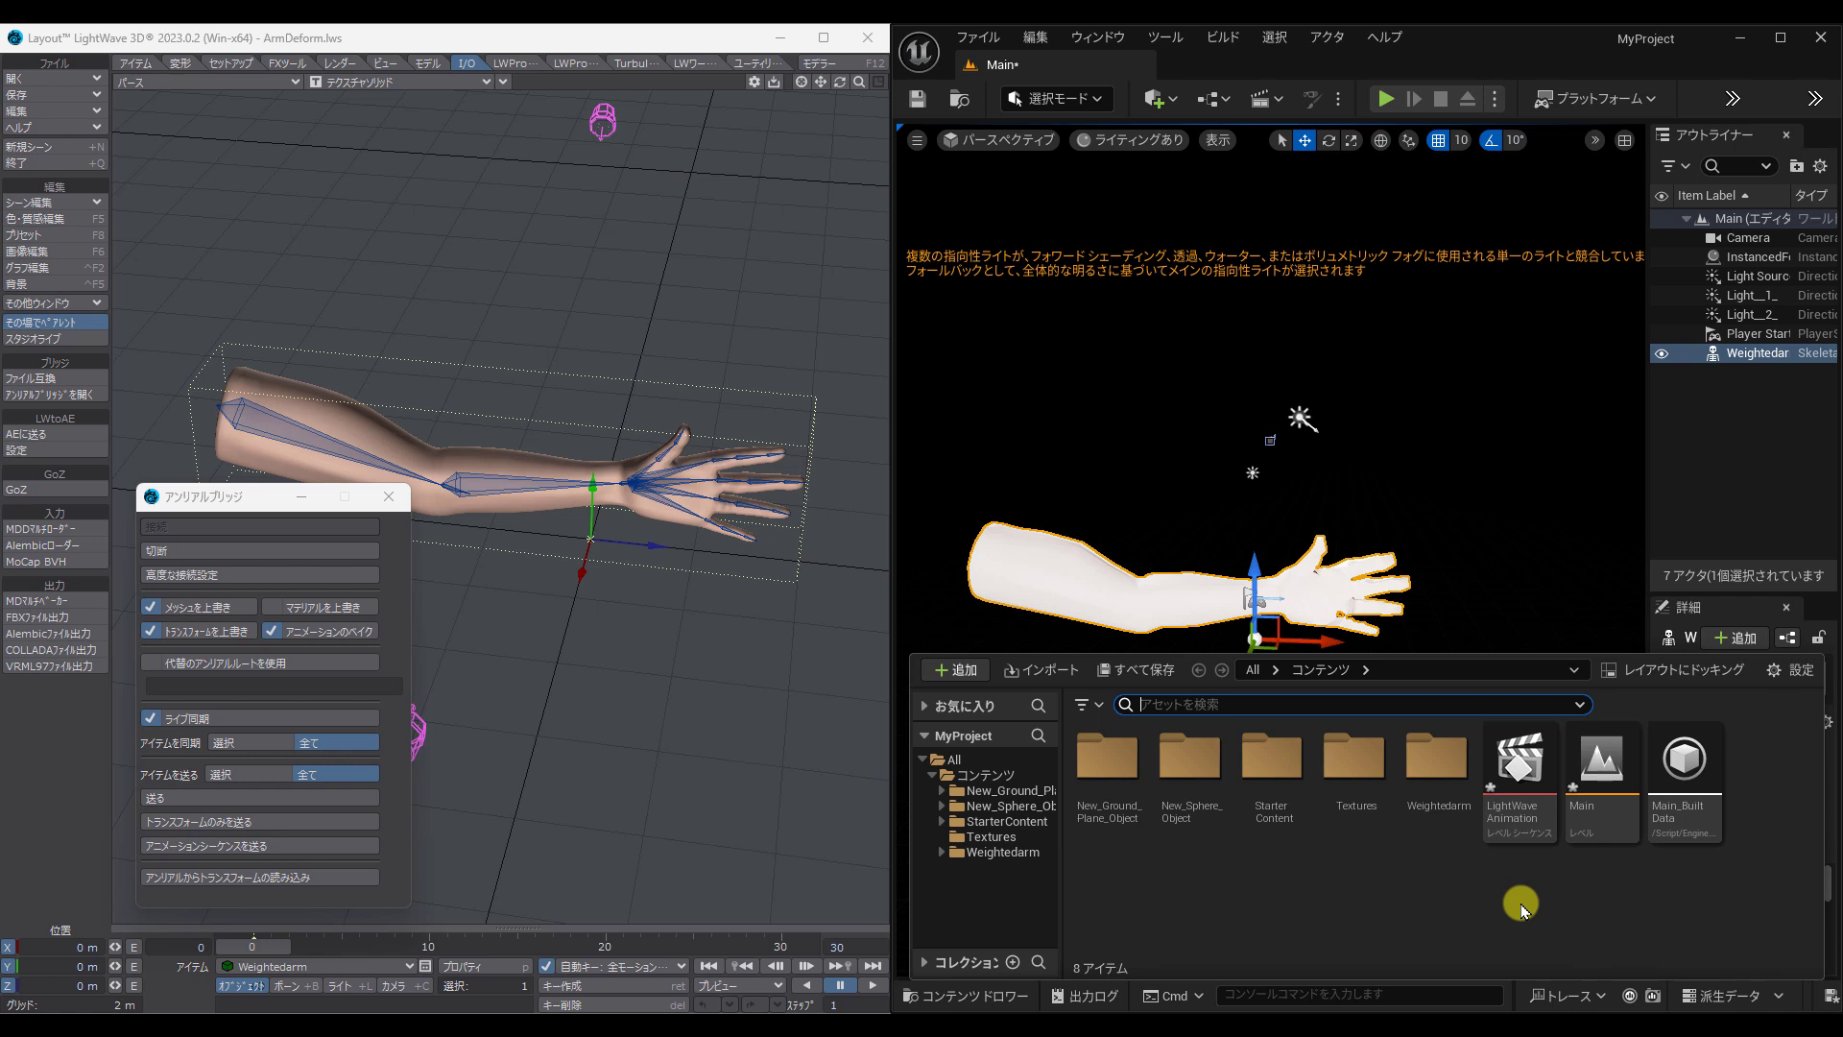
Step: Open the LightWaveAnimation level sequence in Sequencer
double_click(1519, 763)
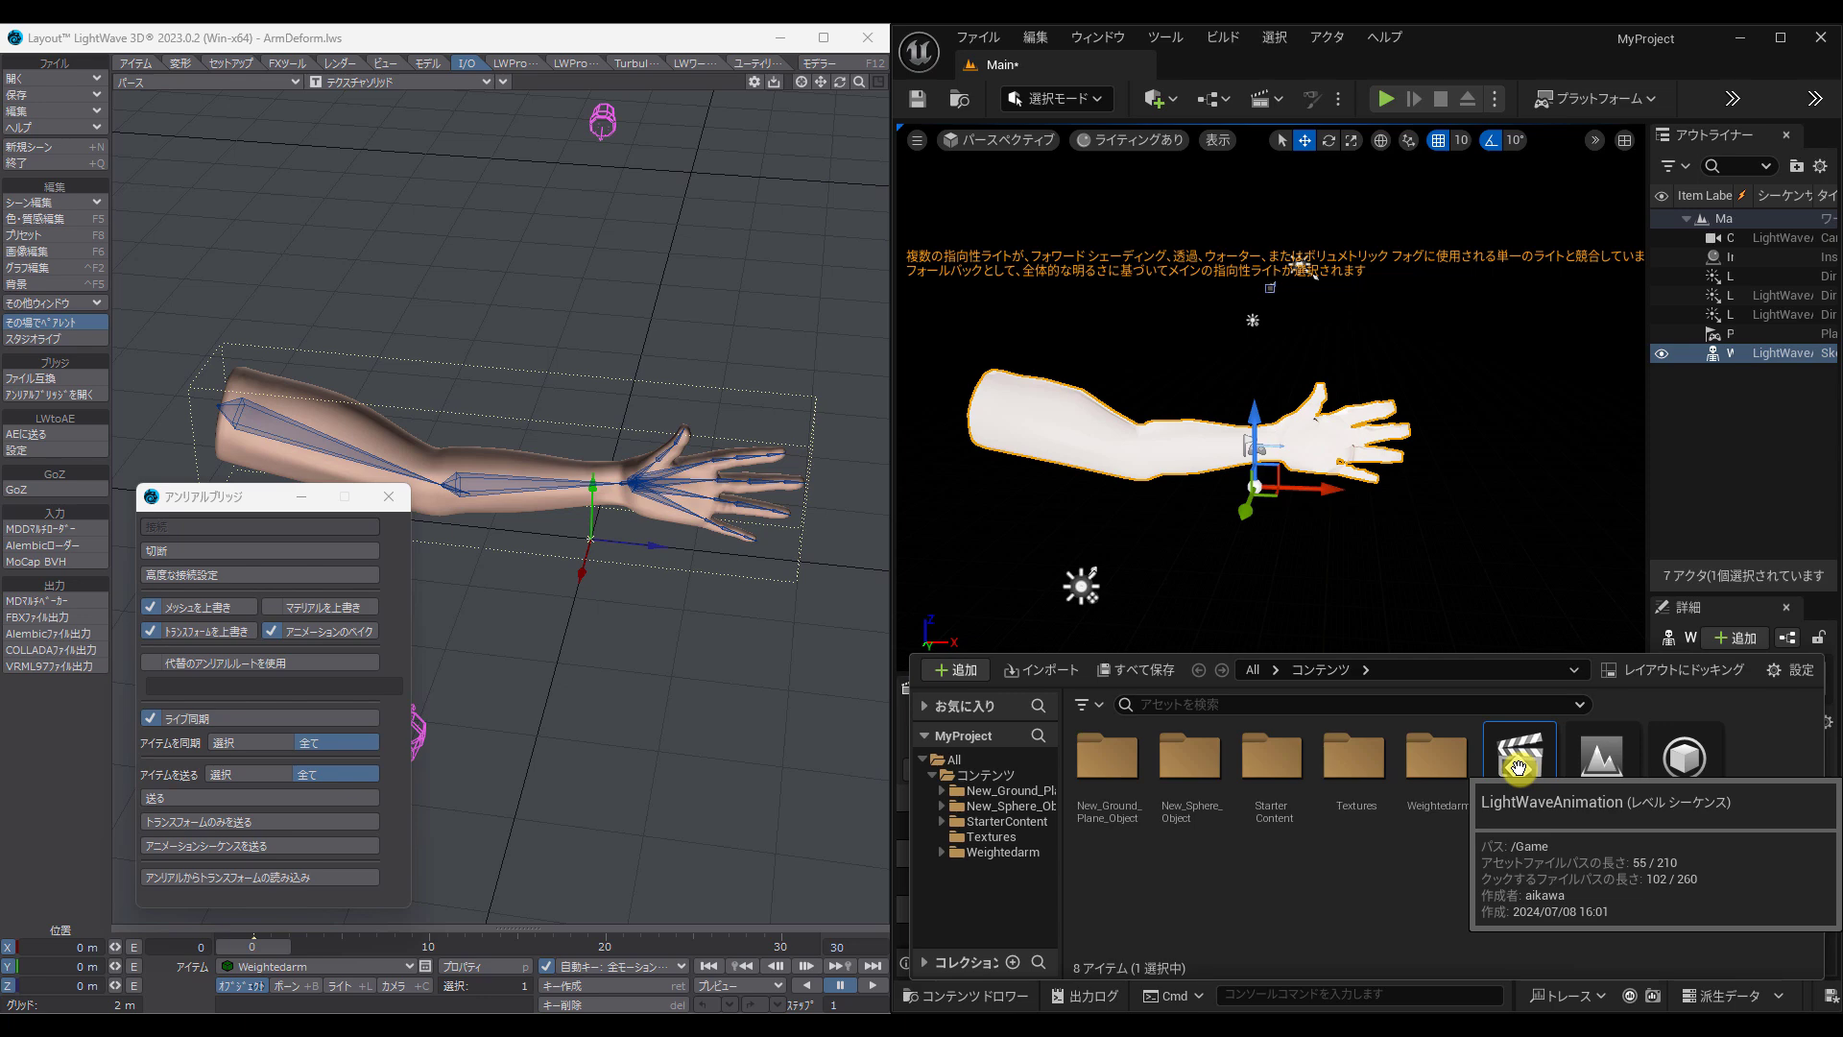
click(976, 997)
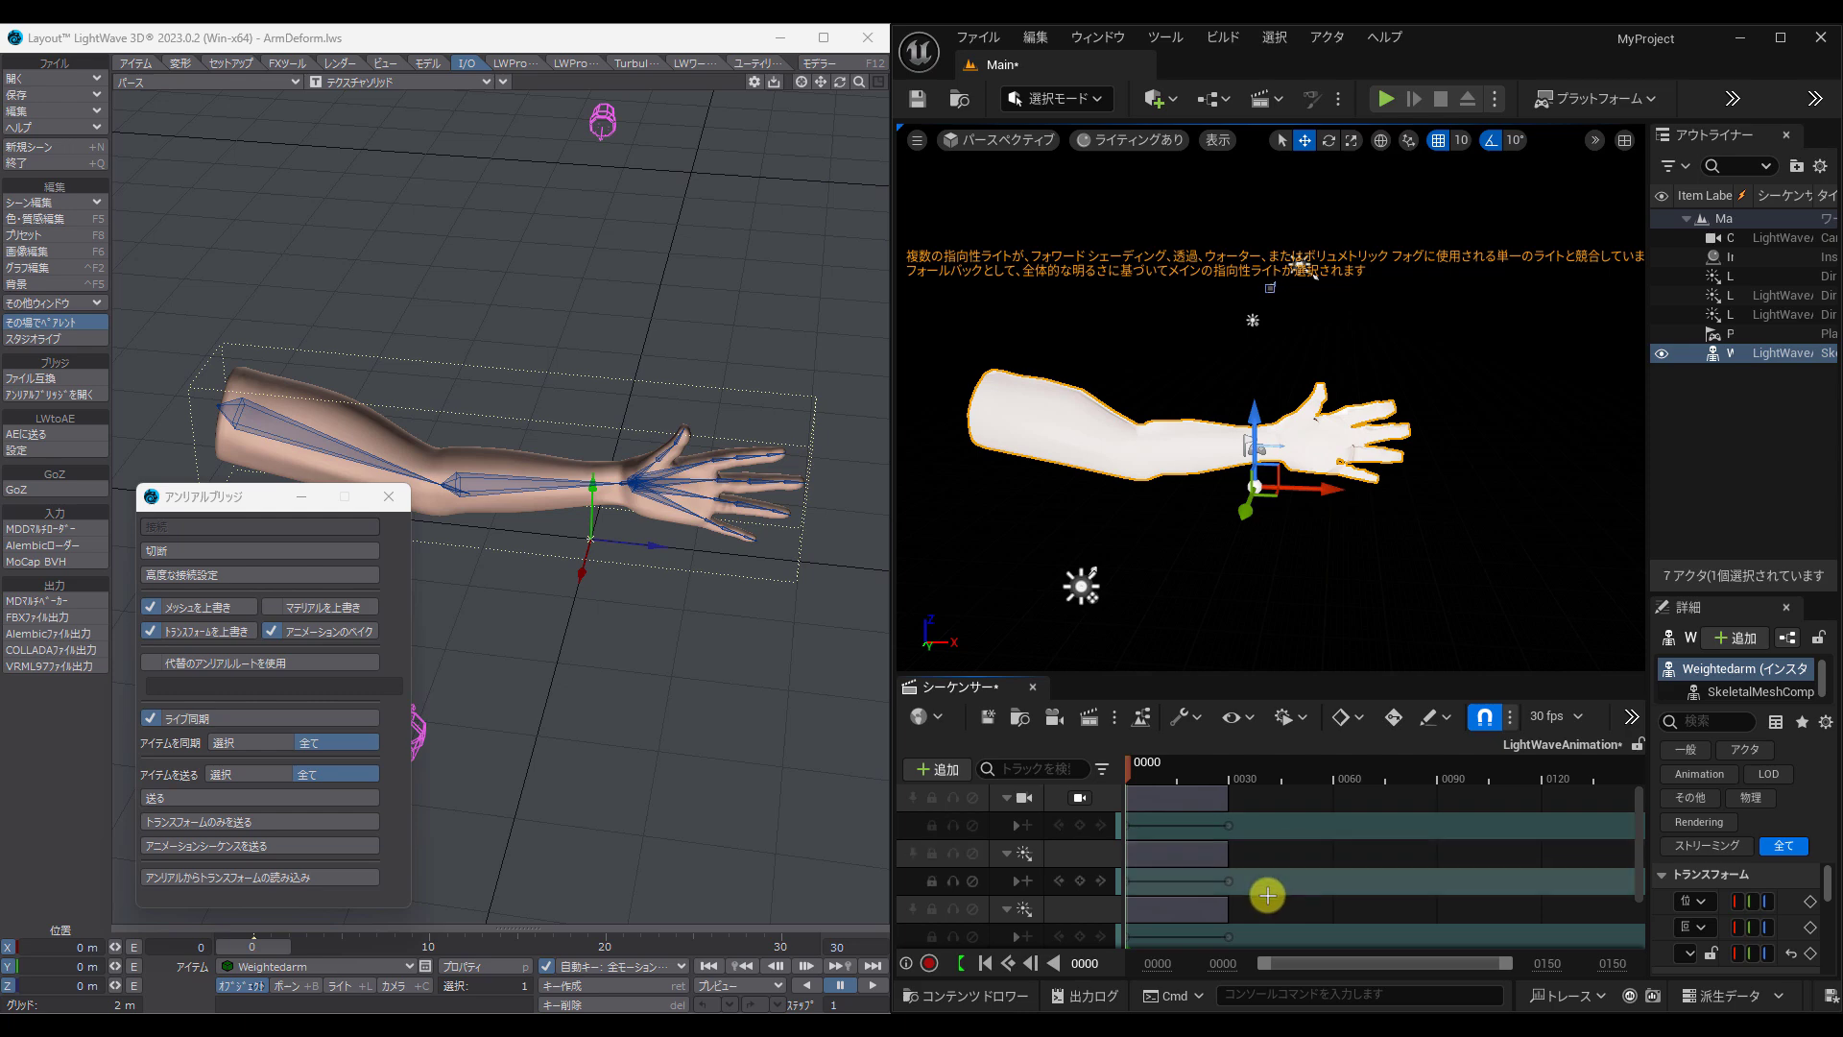
scroll(1054, 847, down, 1)
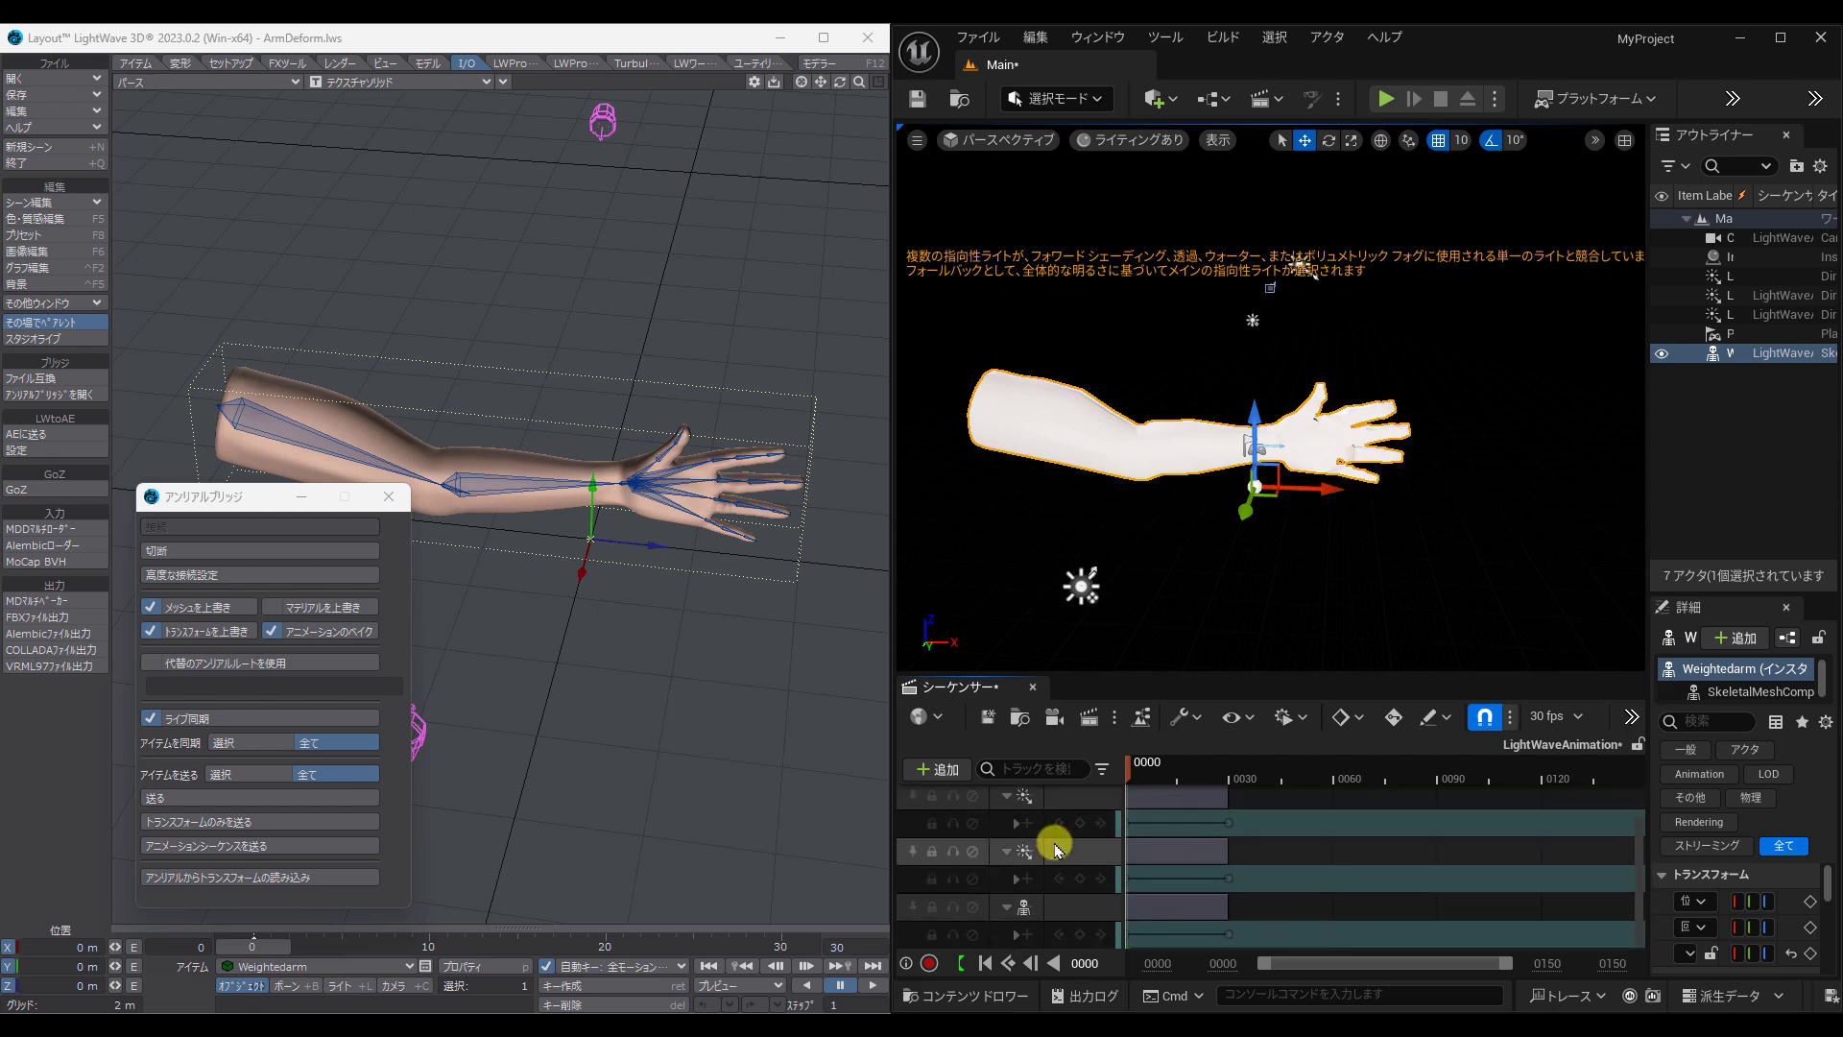
Step: Add the Weightedarm_Anim animation to the Weightedarm track
click(1106, 908)
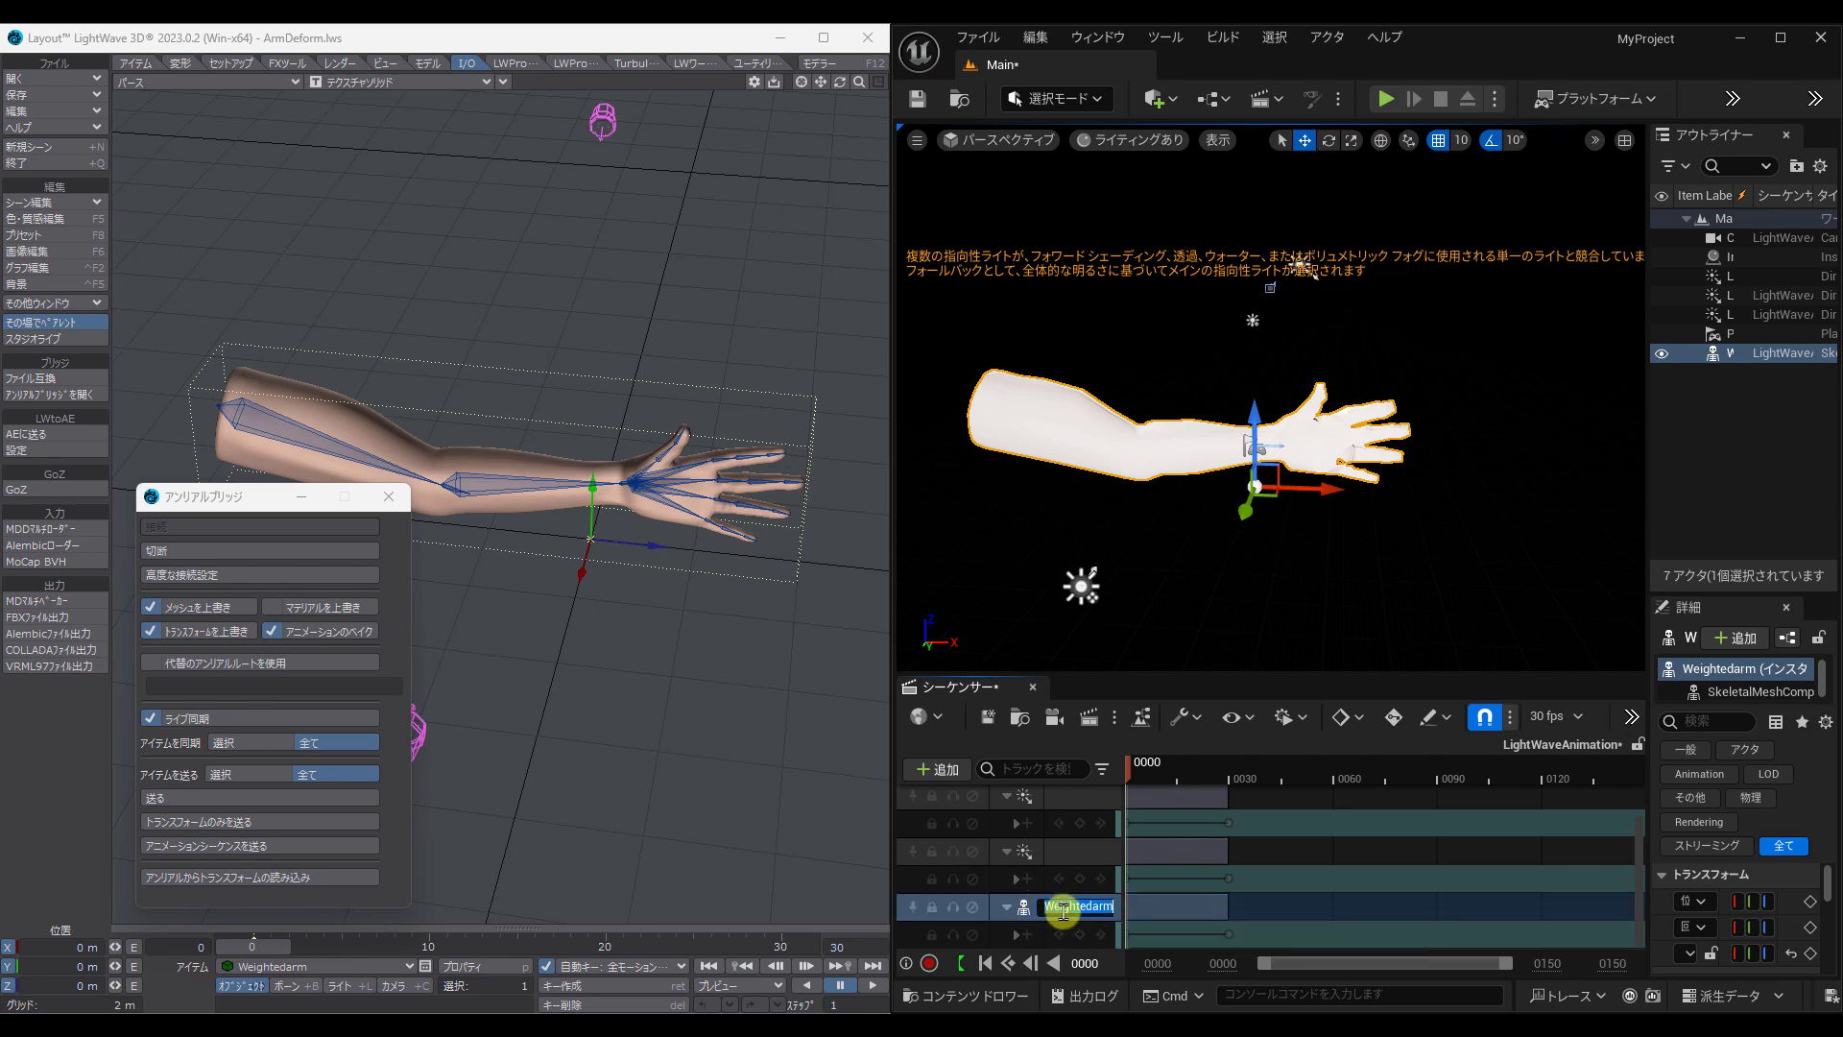
double_click(1061, 908)
key(Return)
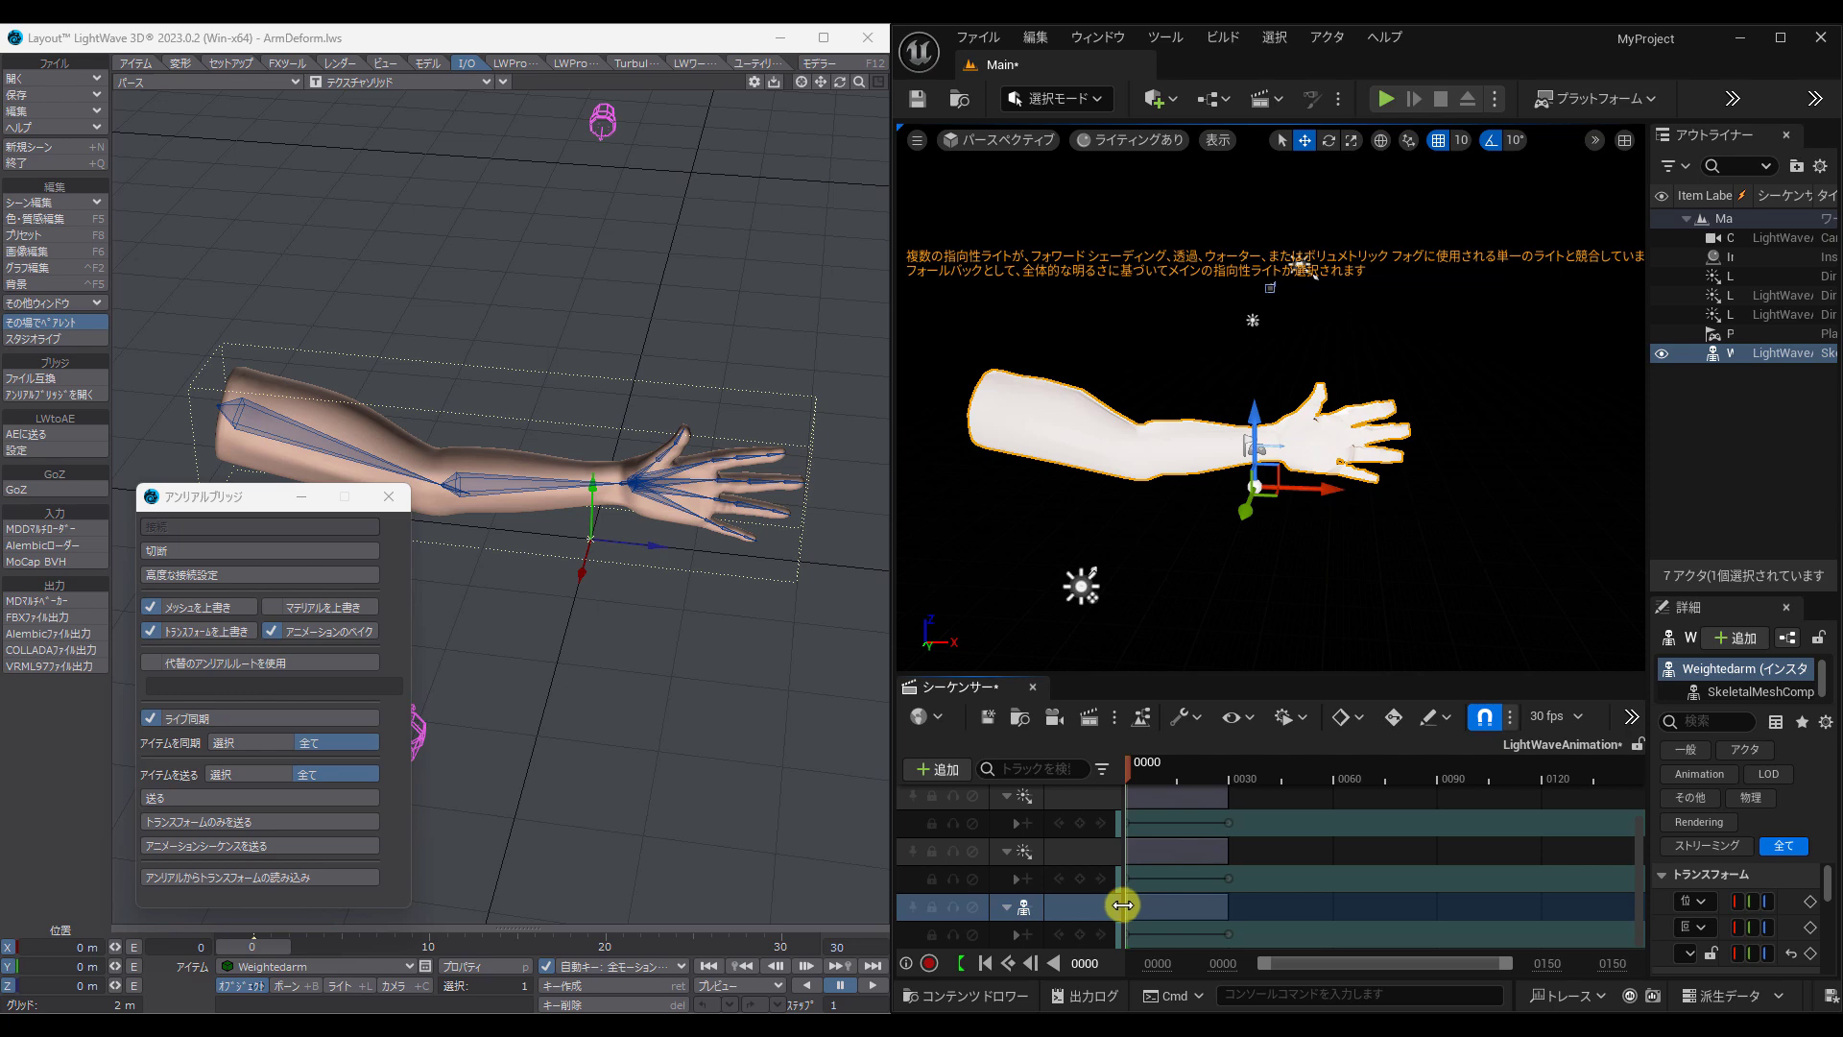
drag(1121, 906, 1229, 909)
click(1133, 907)
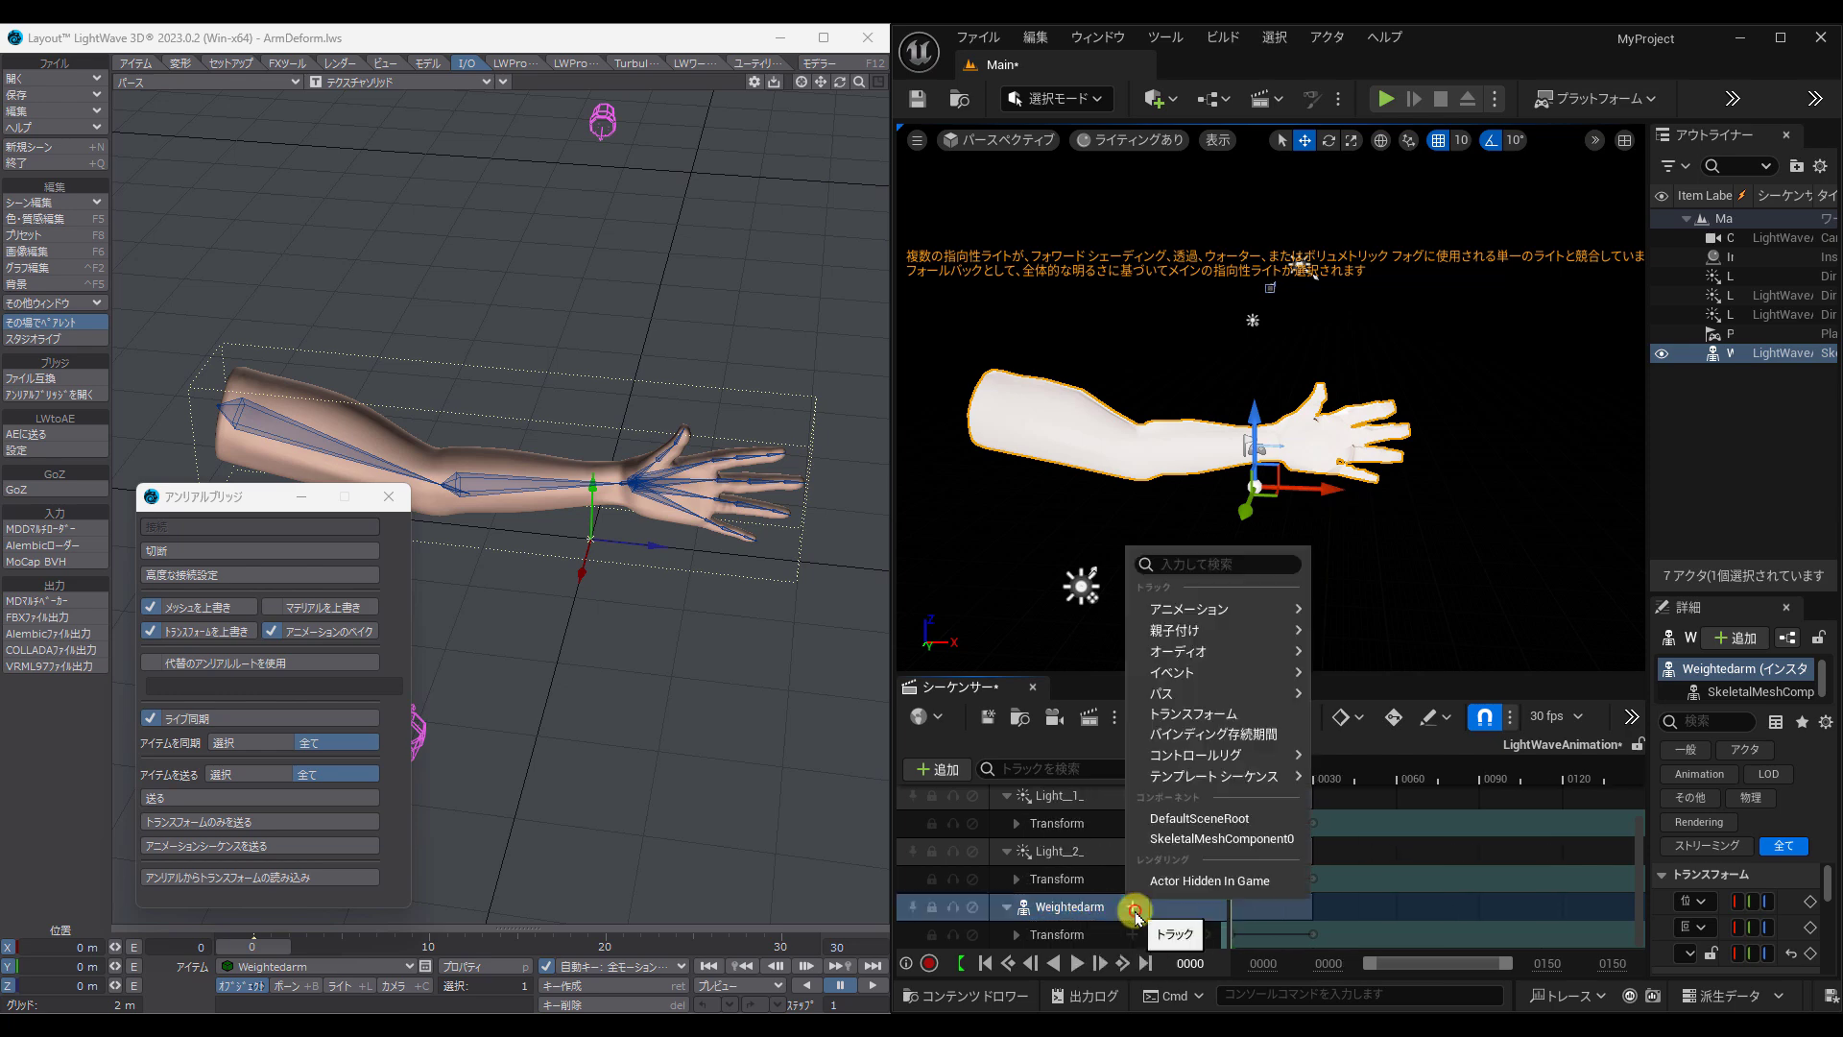
mouse_move(1217, 609)
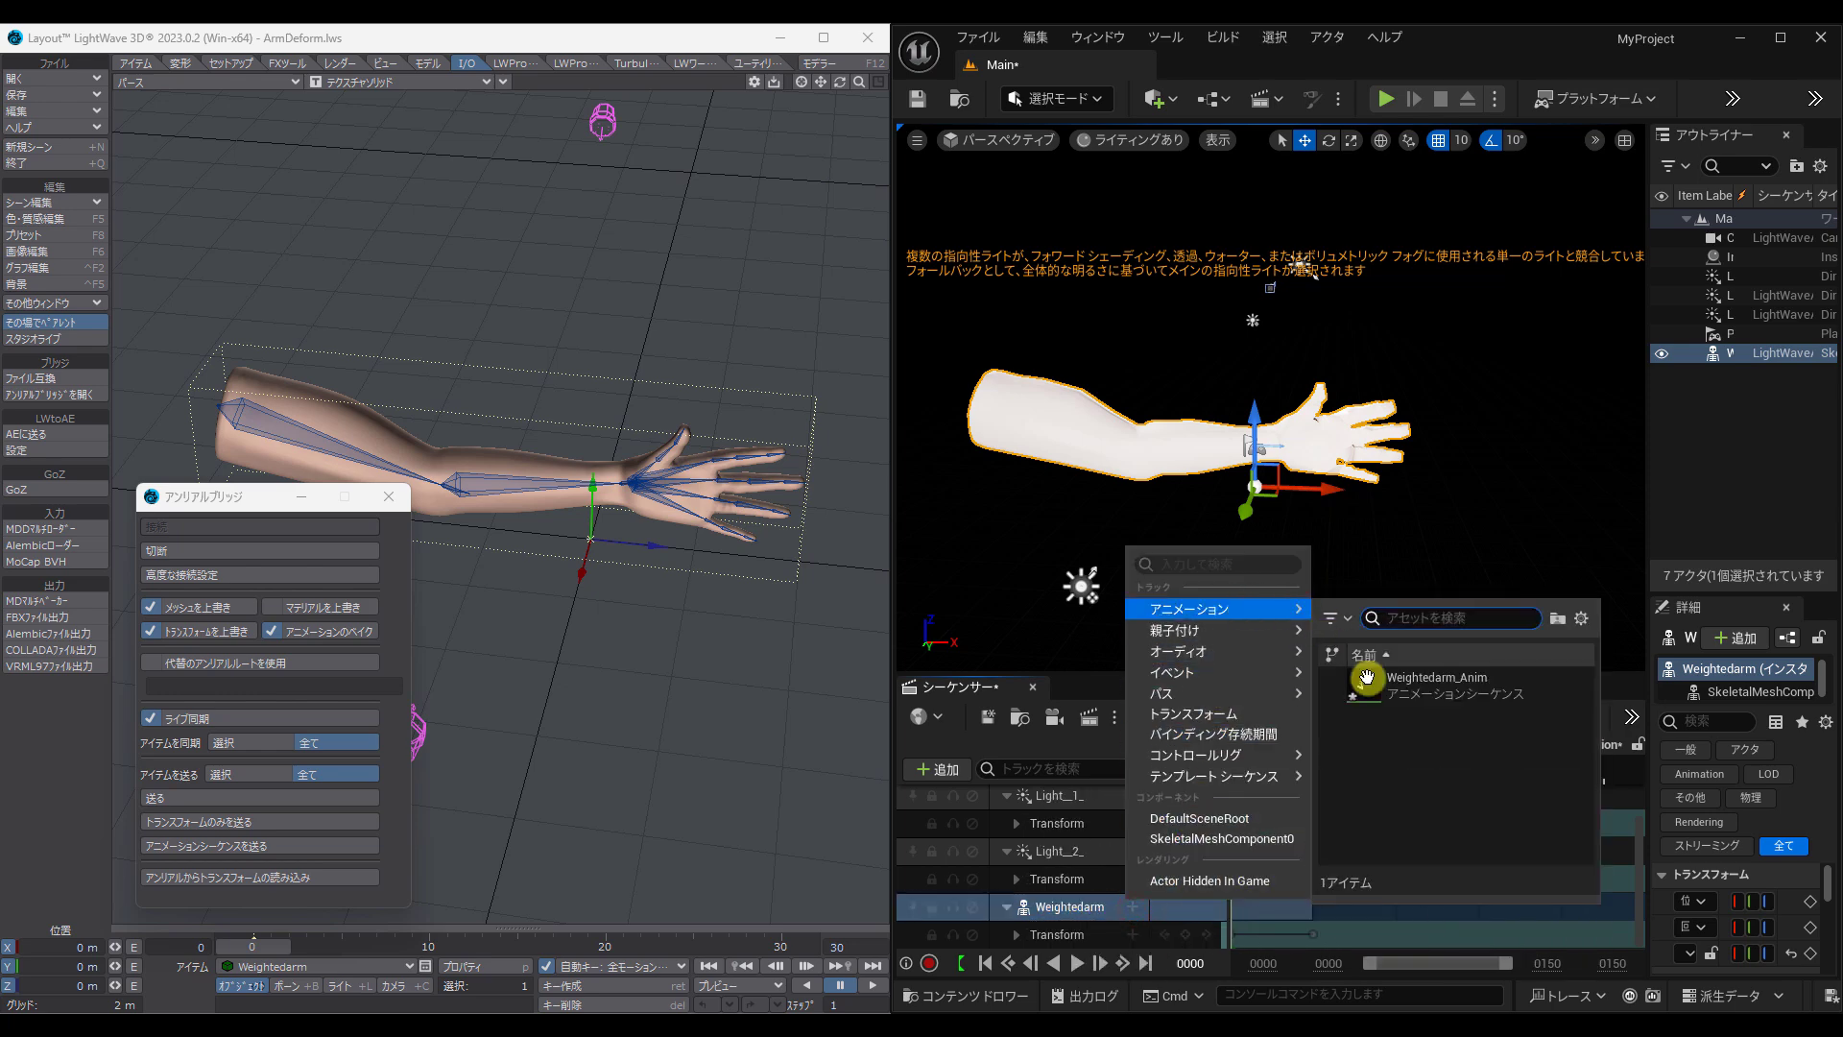
click(1369, 692)
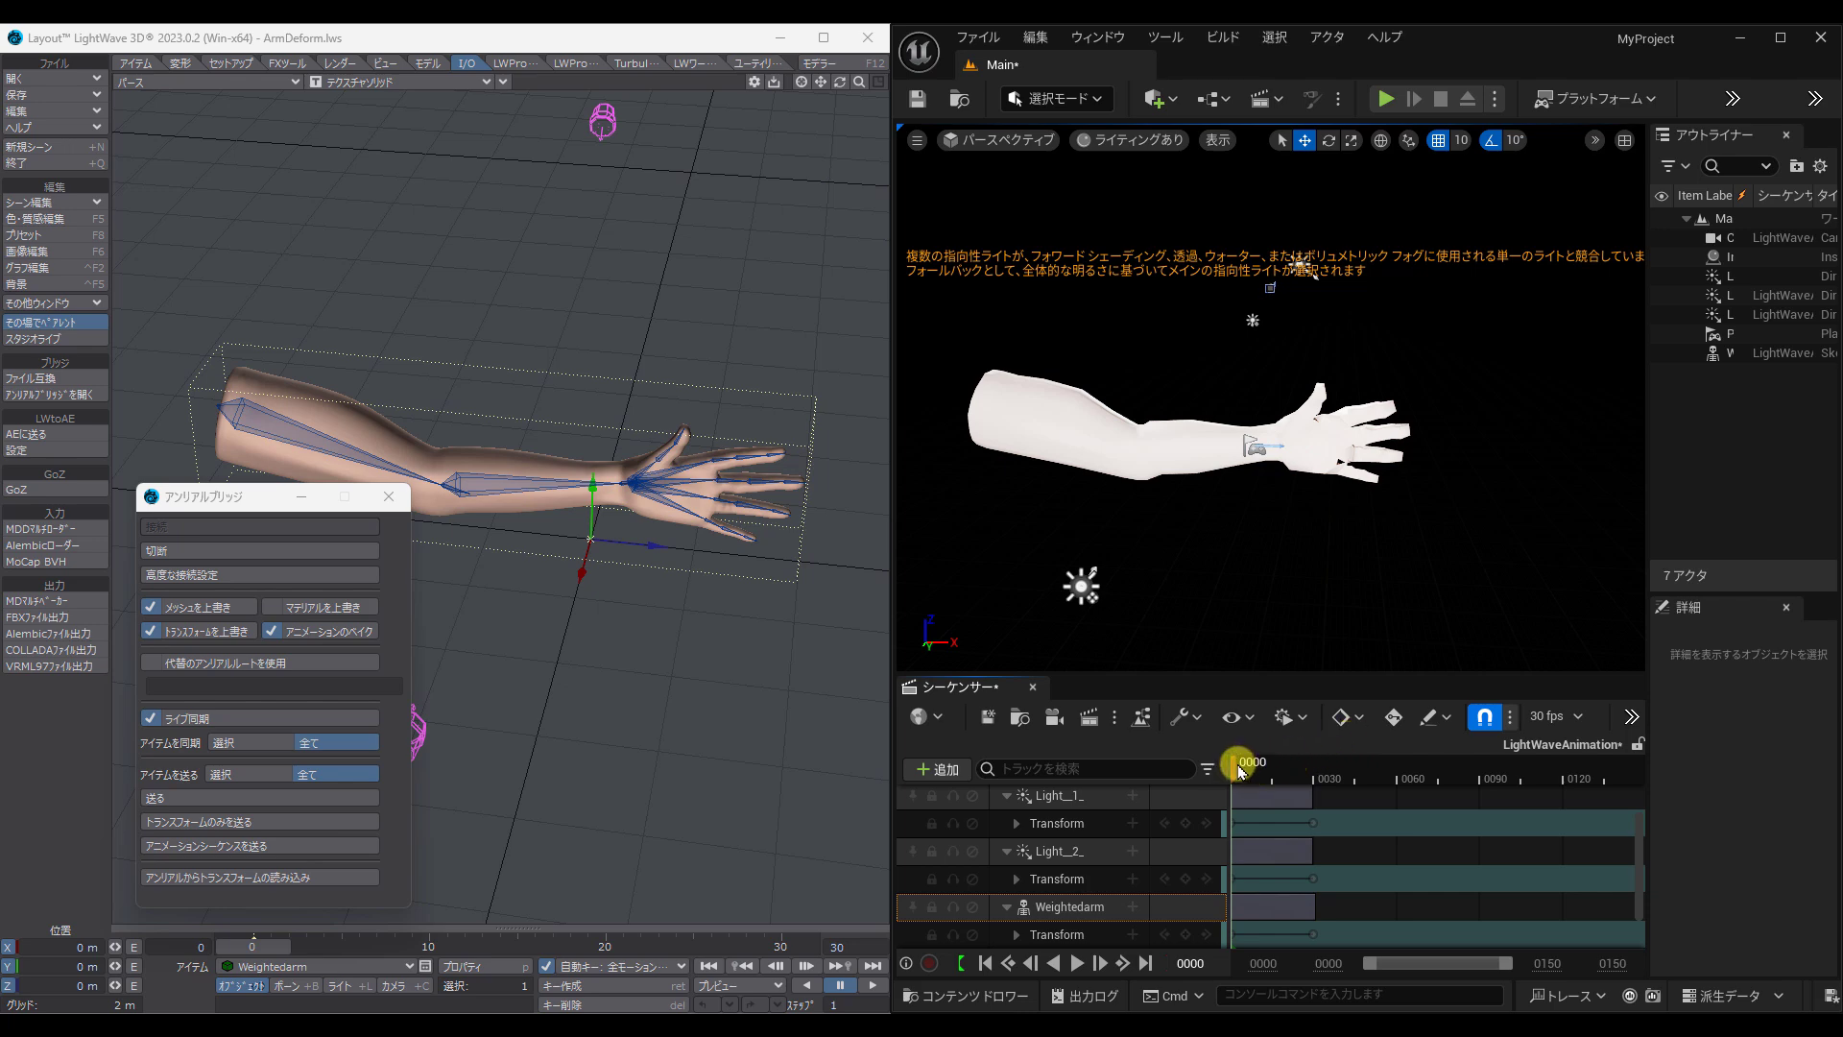
Step: Scrub the playhead around frames 15–29 to watch the Weightedarm arm bend upward
mouse_move(1238, 768)
mouse_down()
mouse_move(1300, 770)
mouse_move(1222, 770)
mouse_move(1272, 770)
mouse_up()
mouse_move(1222, 522)
right_down()
mouse_move(1300, 522)
mouse_move(1104, 529)
mouse_move(938, 350)
mouse_move(1218, 555)
right_up()
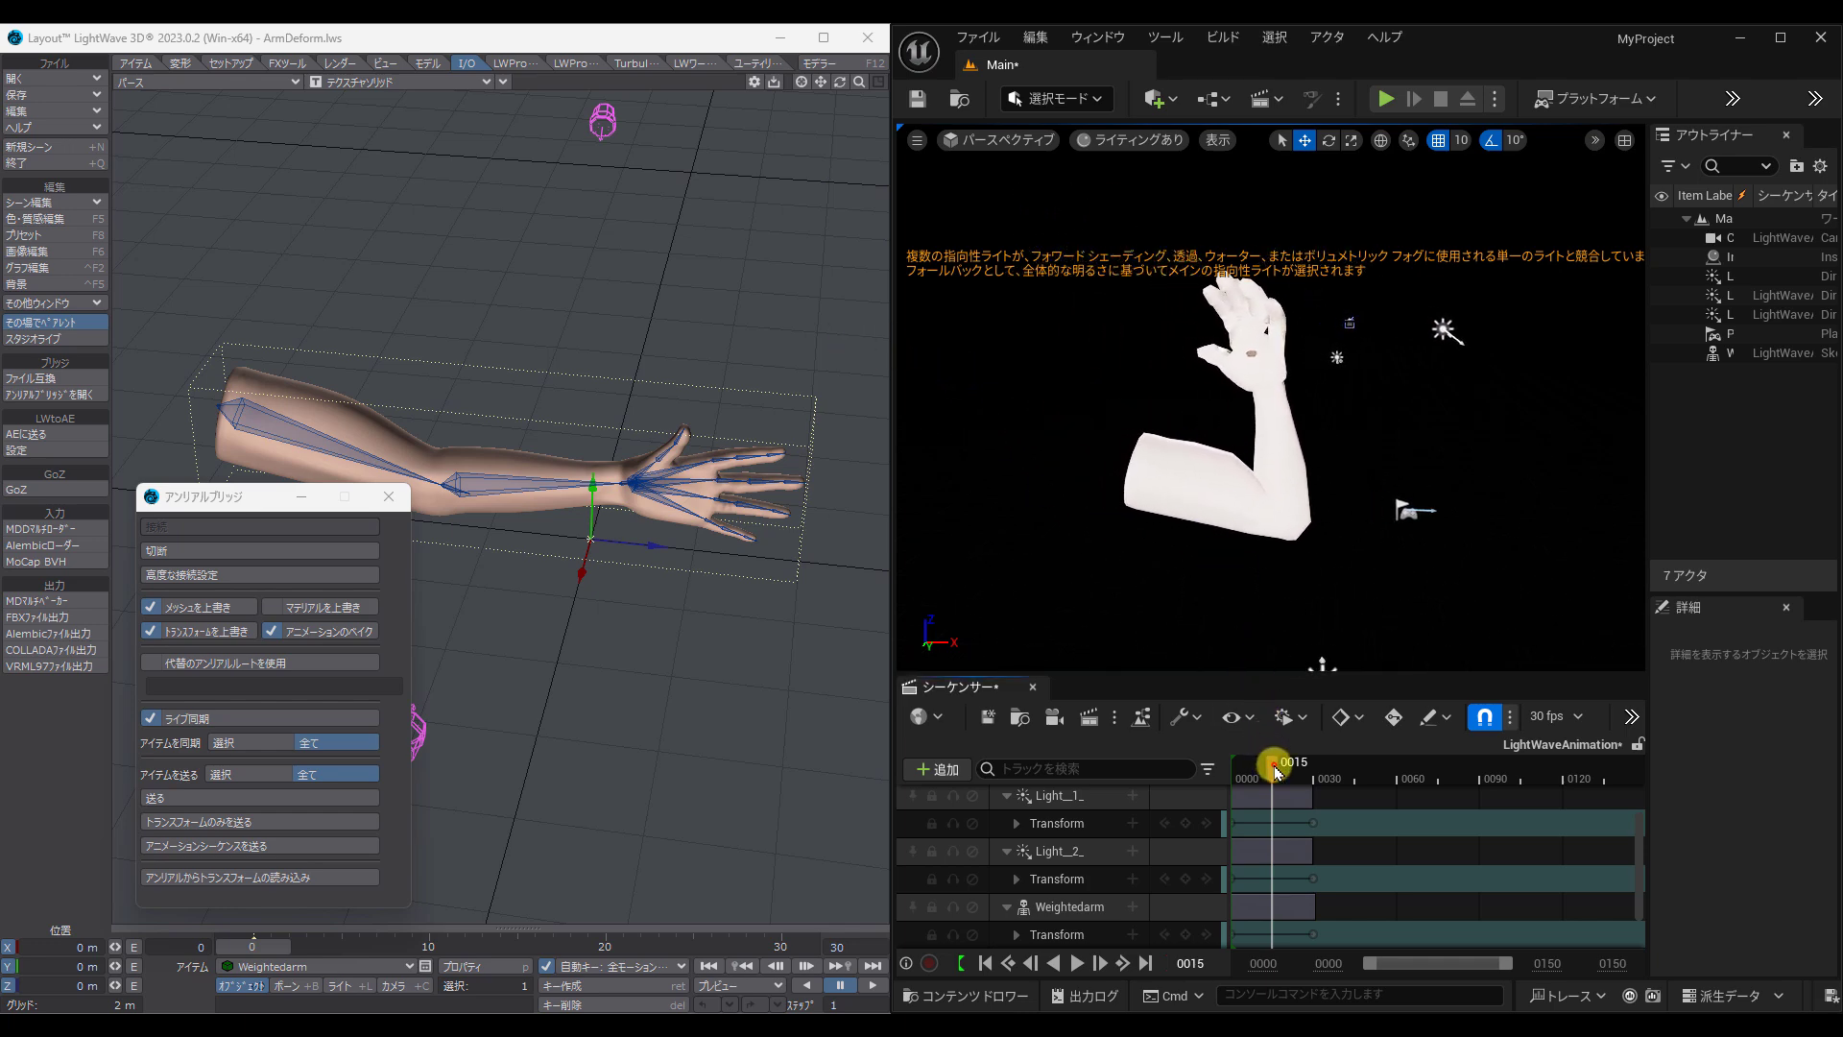
mouse_move(1275, 770)
mouse_down()
mouse_move(1226, 768)
mouse_move(1283, 768)
mouse_move(1312, 782)
mouse_move(1233, 783)
mouse_move(1314, 796)
mouse_move(1227, 807)
mouse_move(1315, 812)
mouse_up()
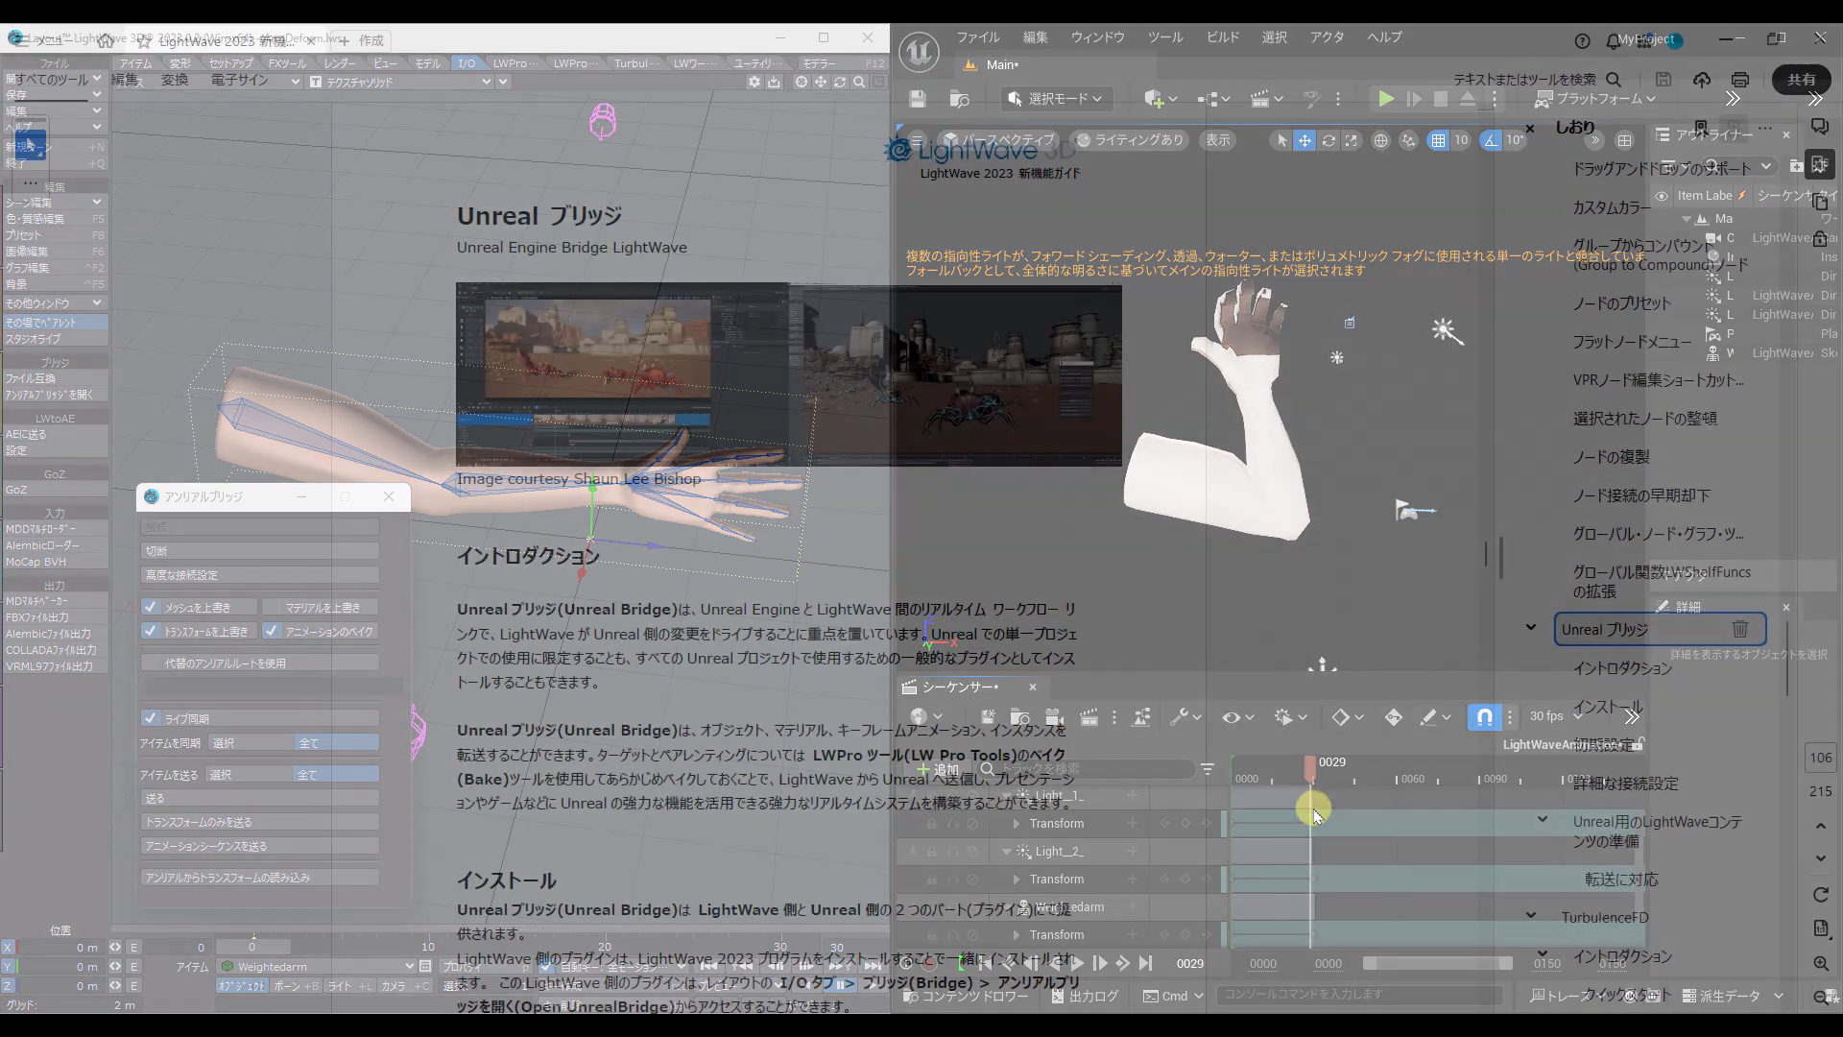